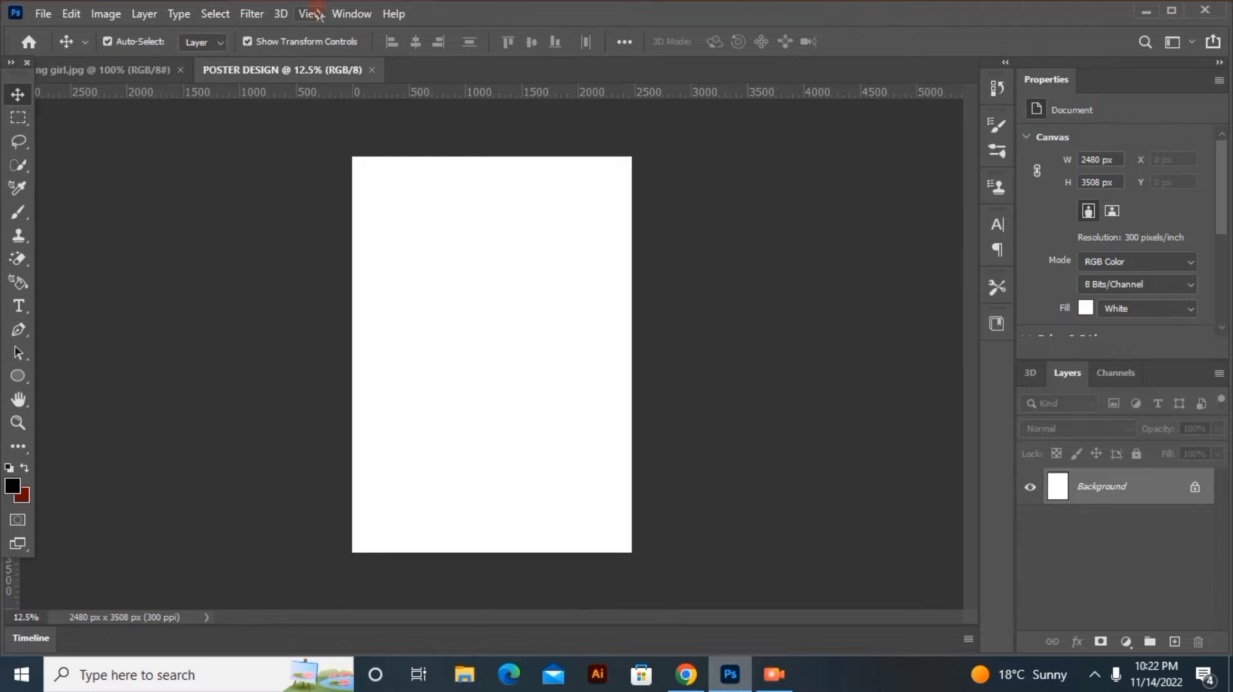
Step: Add margin guides just inside all four page edges and a vertical guide slightly right of the page centre
{"action": "left_click", "coordinate": [315, 14]}
{"action": "left_click", "coordinate": [382, 532]}
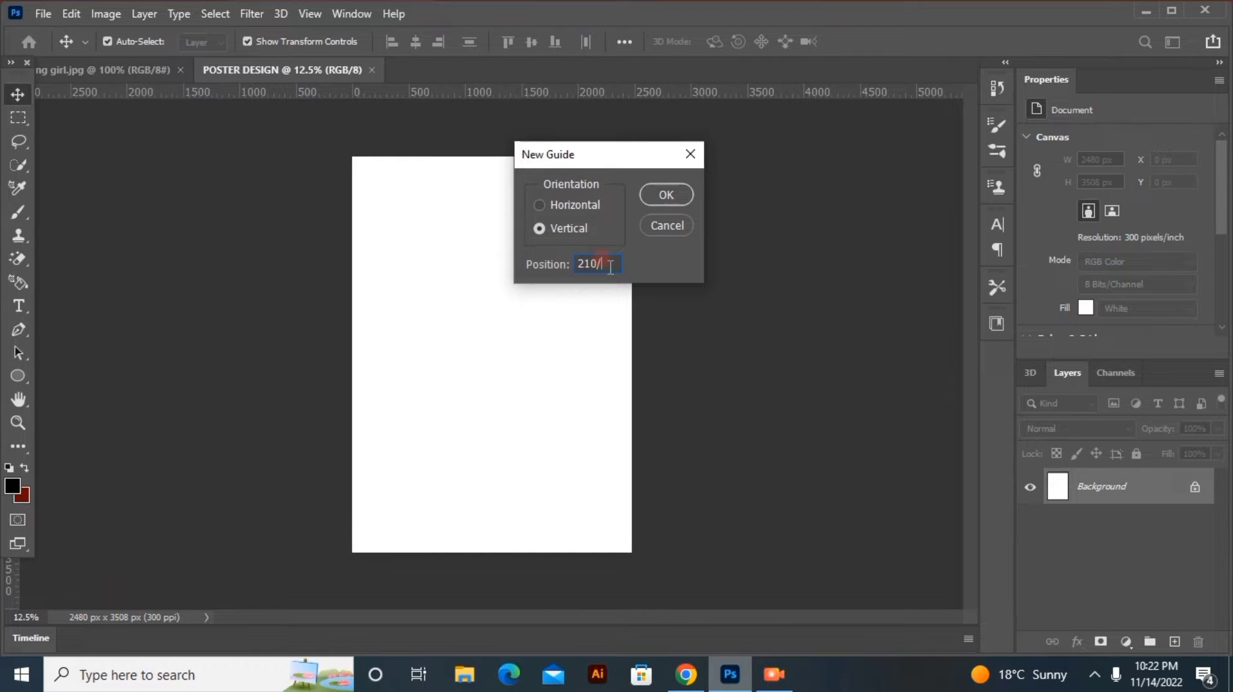
{"action": "key", "text": "Return"}
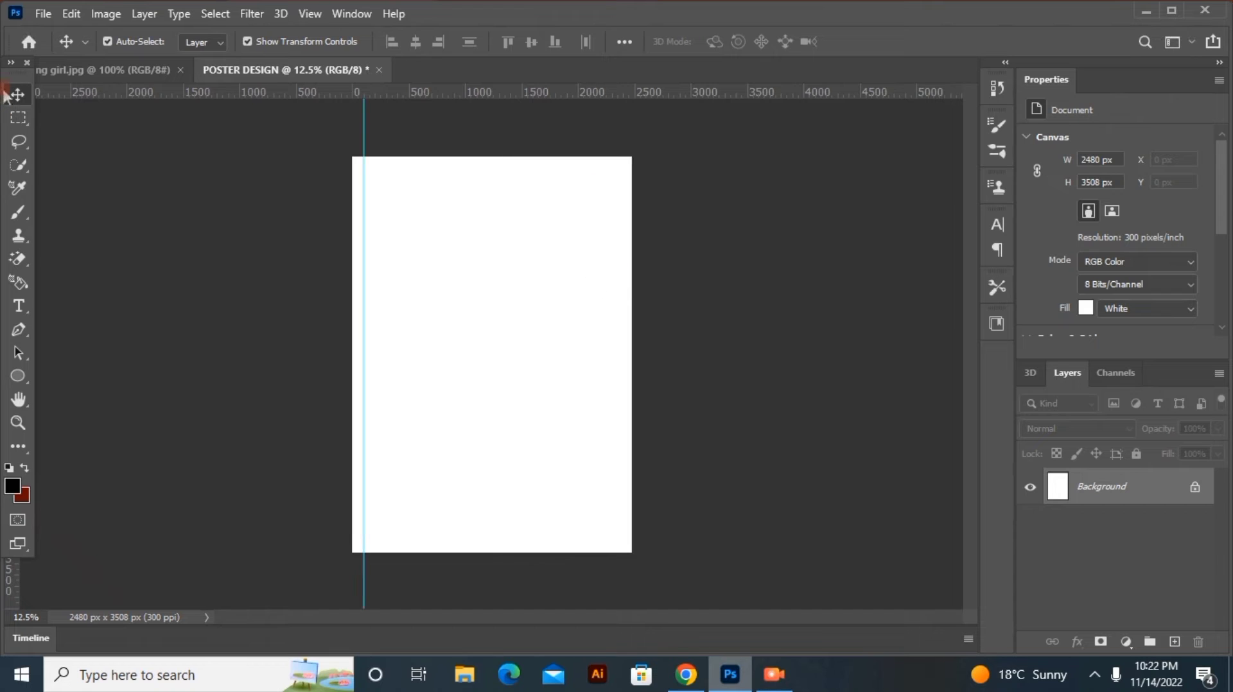
{"action": "left_click_drag", "start_coordinate": [11, 572], "coordinate": [623, 513]}
{"action": "left_click_drag", "start_coordinate": [437, 96], "coordinate": [468, 543]}
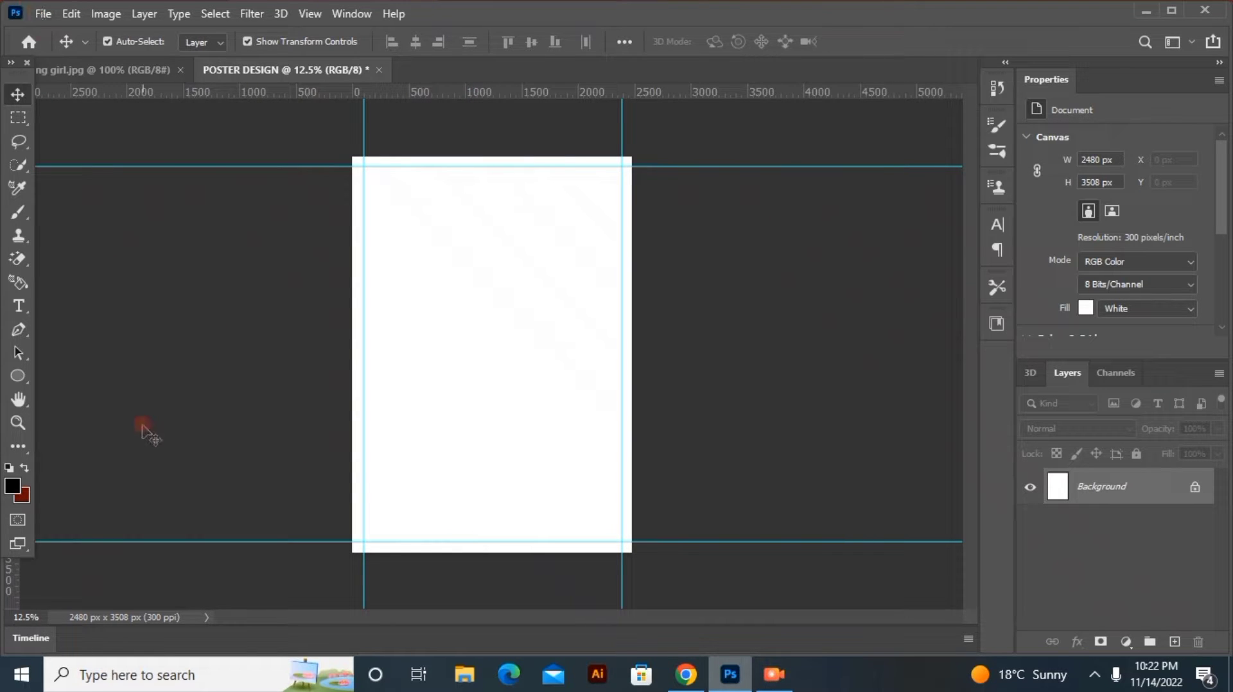
{"action": "left_click_drag", "start_coordinate": [9, 589], "coordinate": [500, 552]}
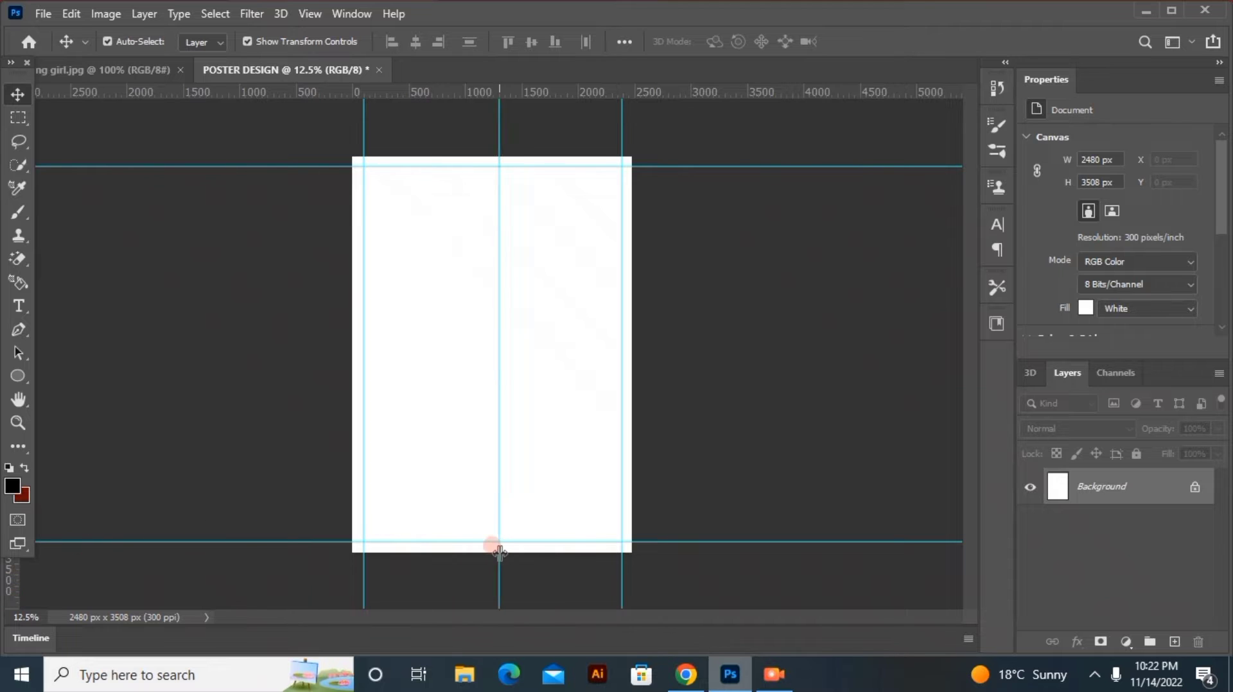
Step: Place background-texture-silk-fabric-wallpaper-preview as a linked image and scale it to about 200% so it covers the page
{"action": "left_click", "coordinate": [43, 14]}
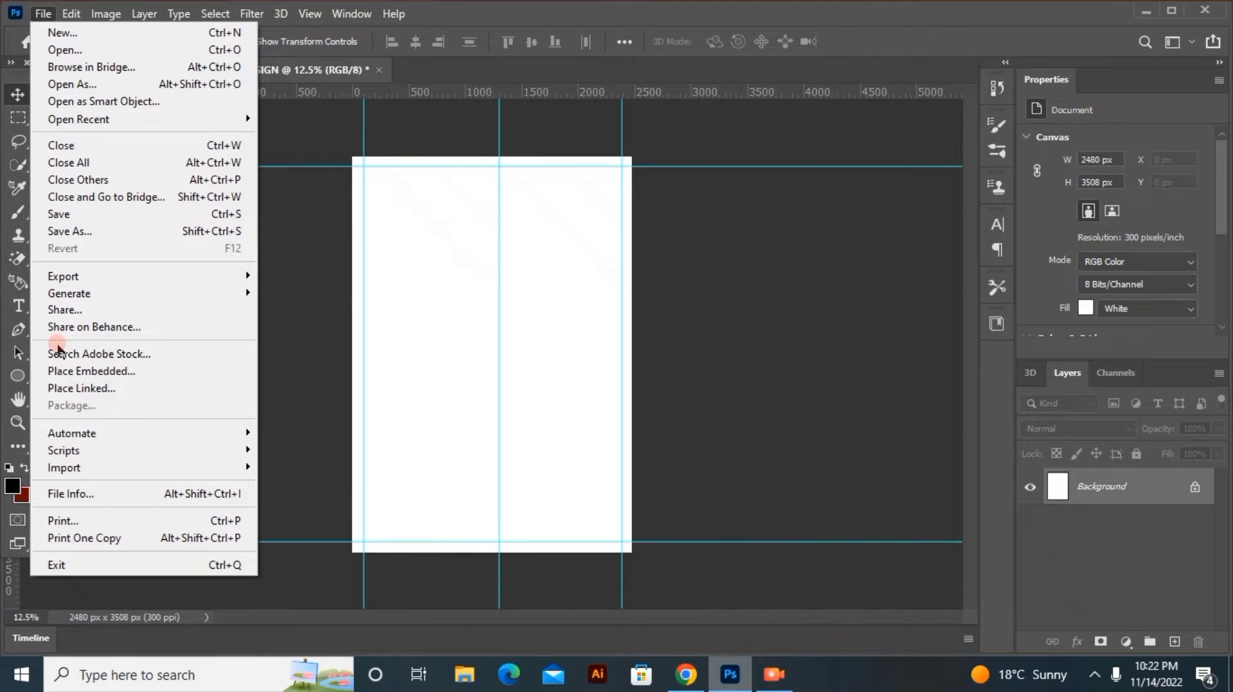
{"action": "left_click", "coordinate": [76, 388]}
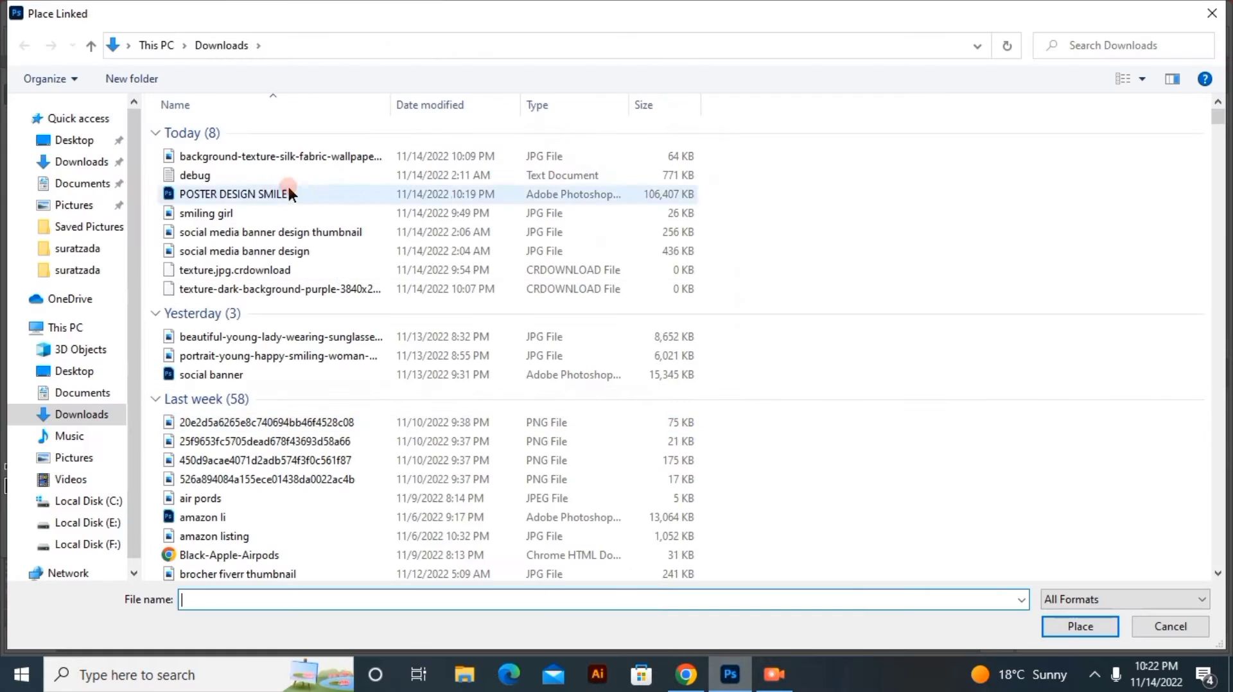
{"action": "left_click", "coordinate": [302, 157]}
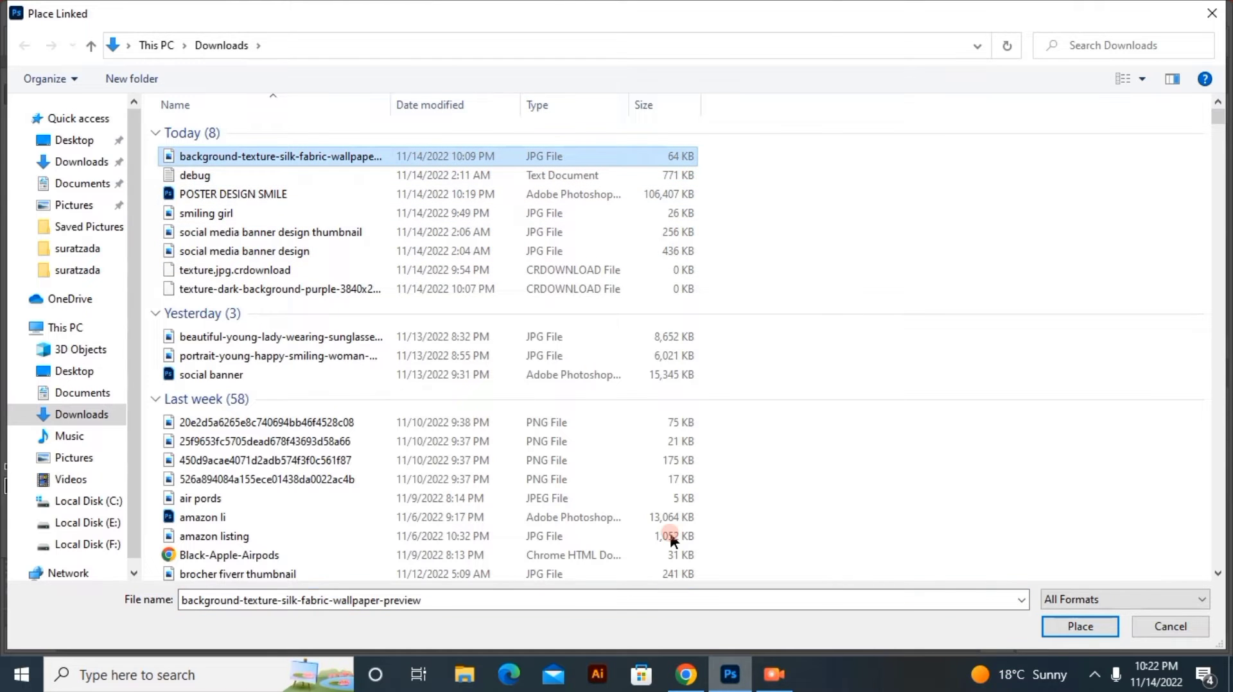
{"action": "left_click", "coordinate": [1080, 626]}
{"action": "mouse_move", "coordinate": [492, 446]}
{"action": "left_mouse_down"}
{"action": "mouse_move", "coordinate": [473, 448]}
{"action": "mouse_move", "coordinate": [493, 517]}
{"action": "mouse_move", "coordinate": [474, 439]}
{"action": "mouse_move", "coordinate": [495, 443]}
{"action": "left_mouse_up"}
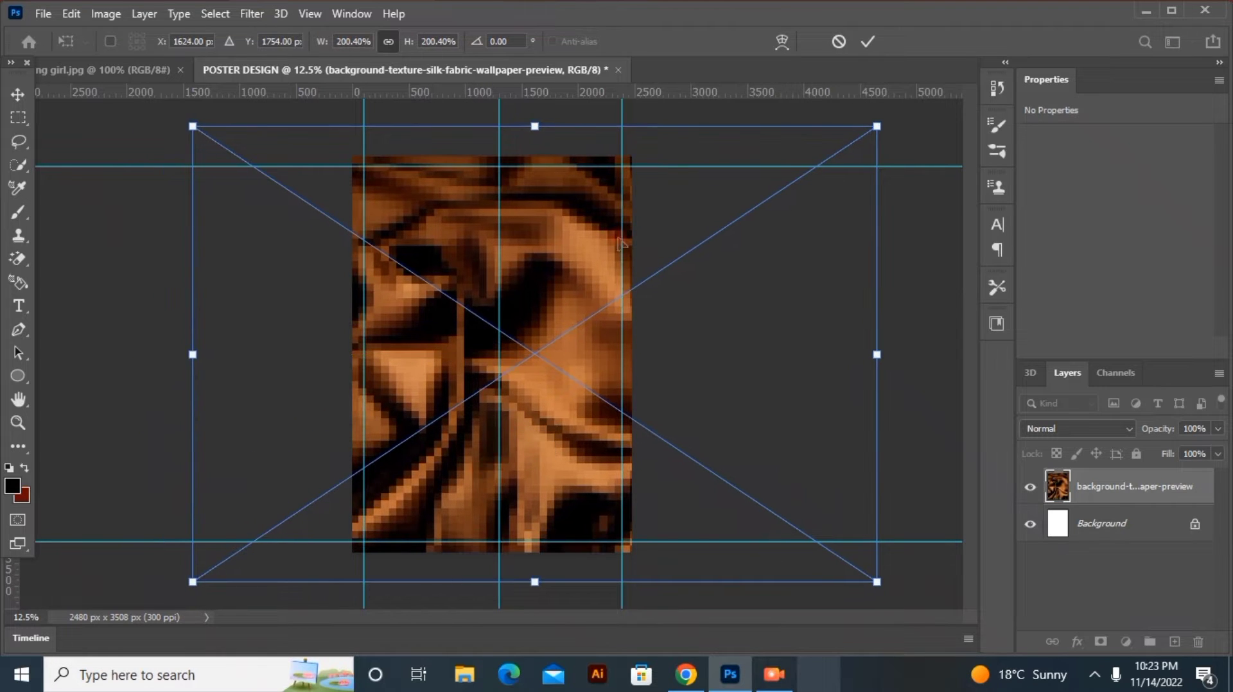
{"action": "left_click", "coordinate": [867, 43]}
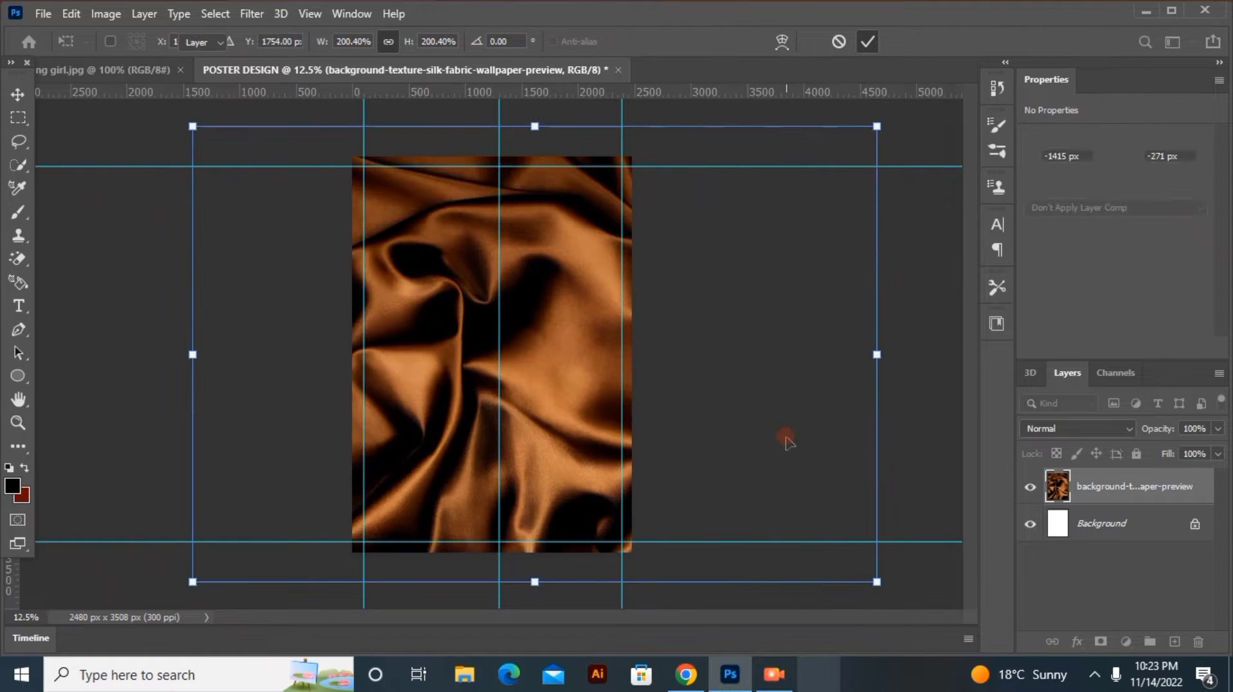
{"action": "left_click", "coordinate": [763, 363]}
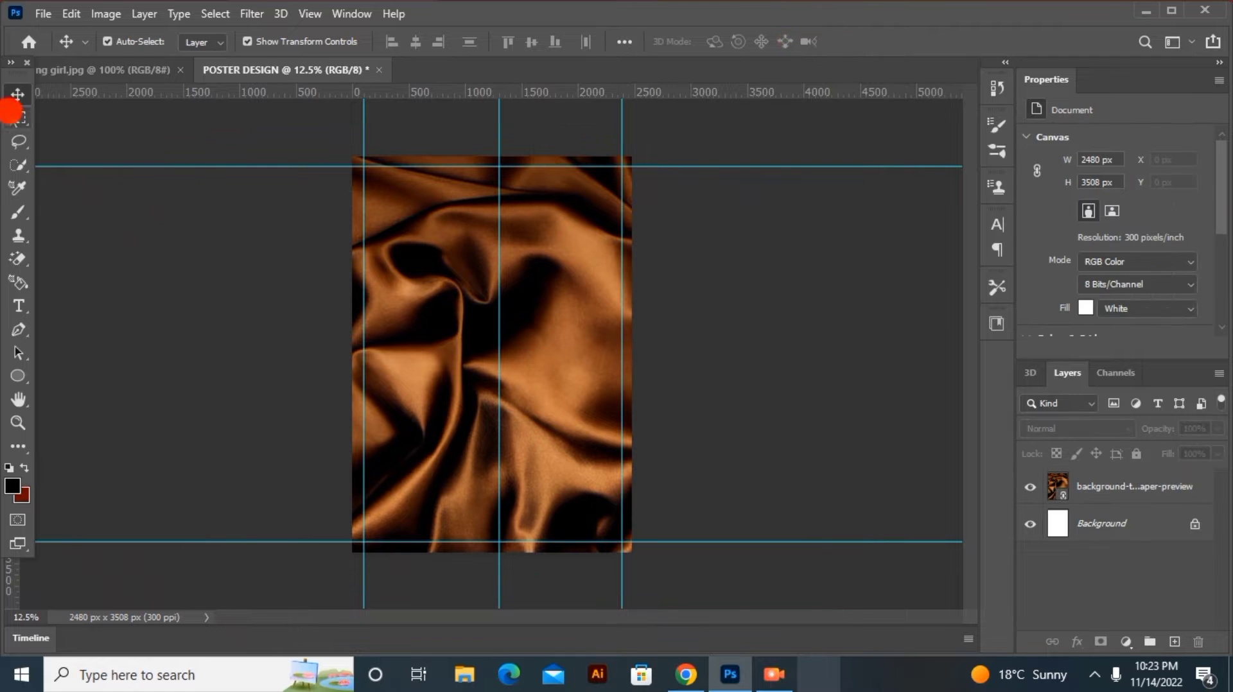
Step: Mask the silk texture layer so only the part left of the middle guide shows
{"action": "left_click", "coordinate": [17, 117]}
{"action": "left_click_drag", "start_coordinate": [338, 147], "coordinate": [500, 552]}
{"action": "left_click", "coordinate": [1144, 500]}
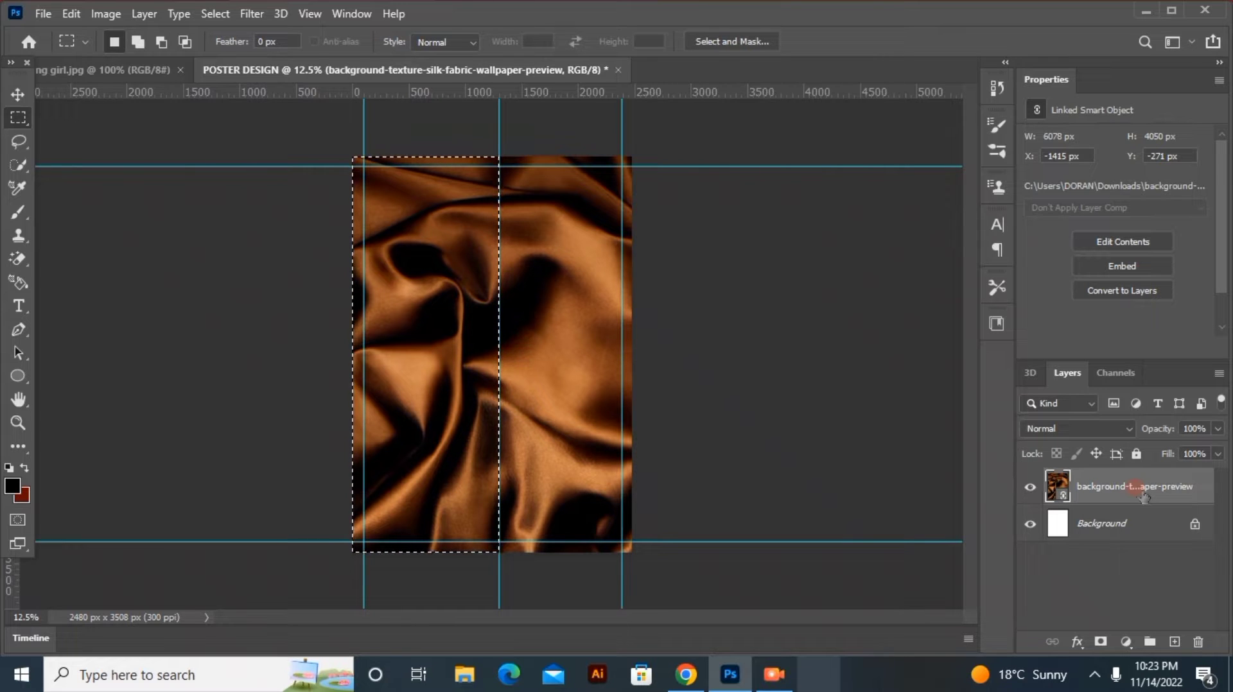
{"action": "left_click", "coordinate": [1094, 642]}
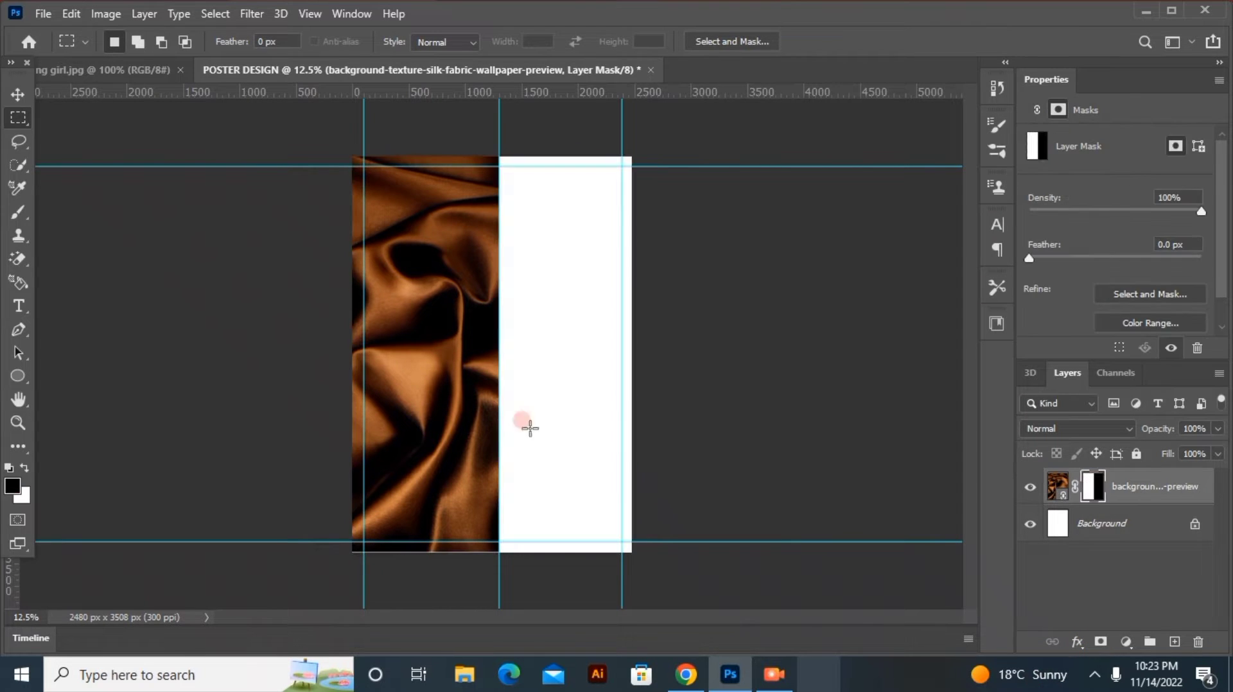
Step: Enlarge the masked silk texture to about 107.5% so it reaches past the page's top and bottom edges
{"action": "key", "text": "v"}
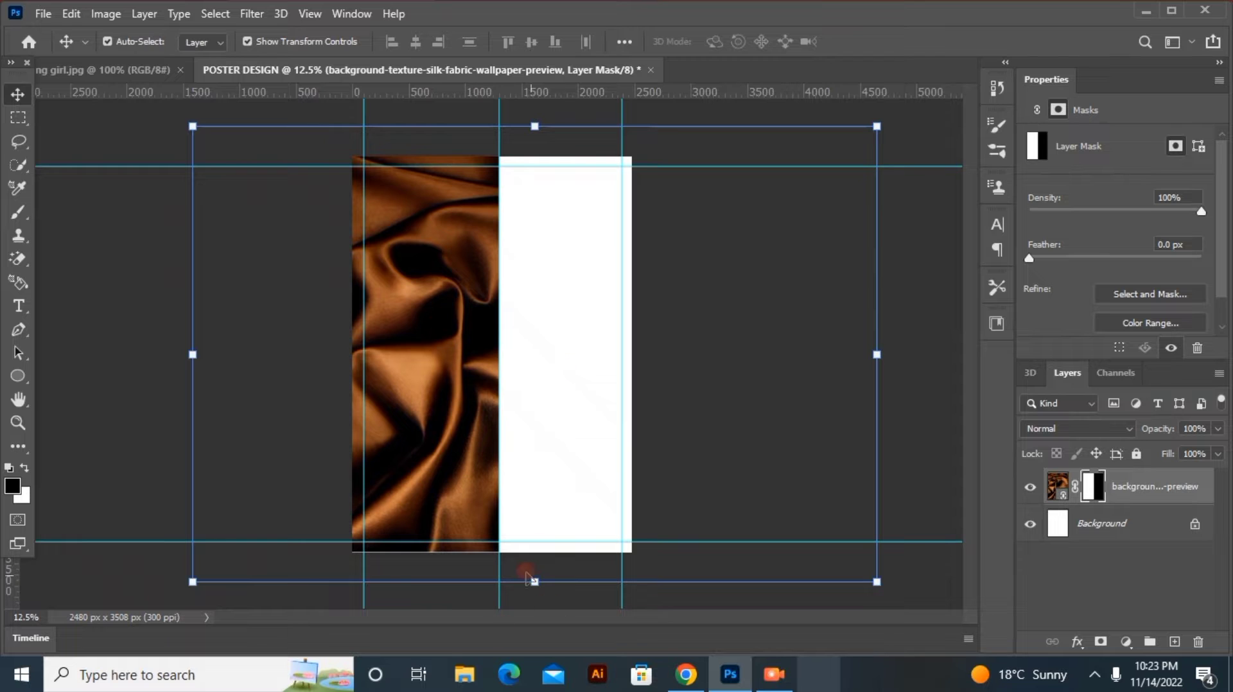
{"action": "left_click_drag", "start_coordinate": [532, 580], "coordinate": [534, 588]}
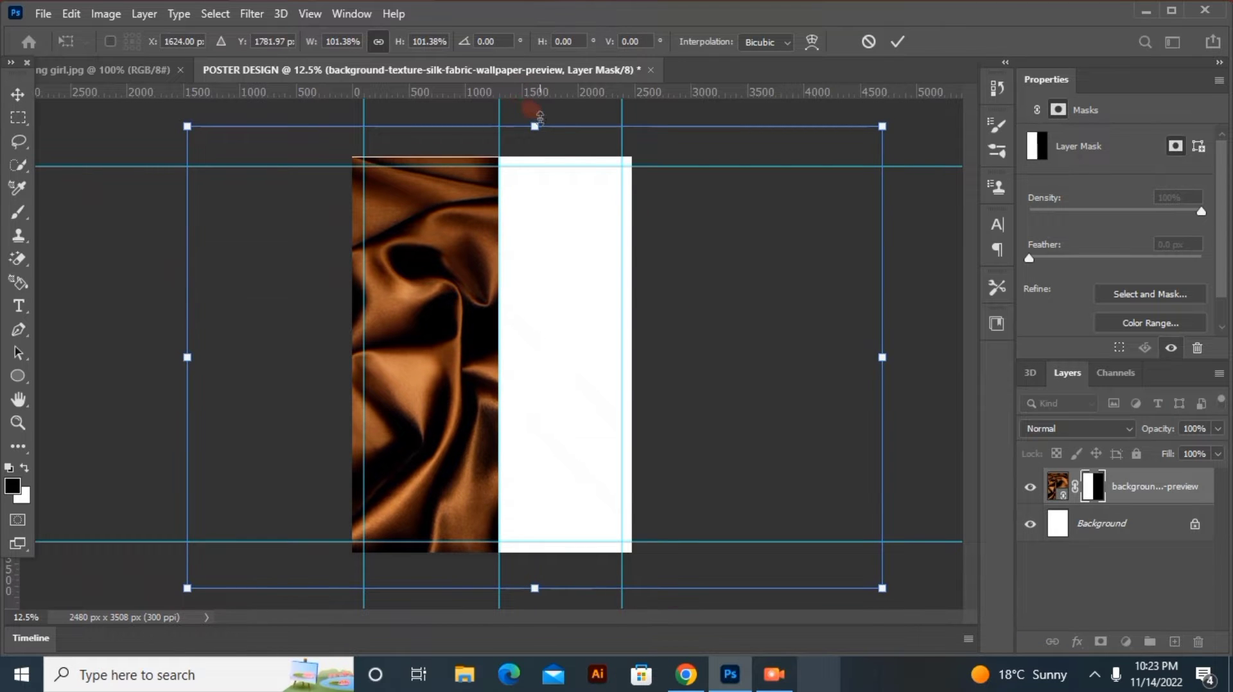
{"action": "left_click_drag", "start_coordinate": [540, 118], "coordinate": [543, 92]}
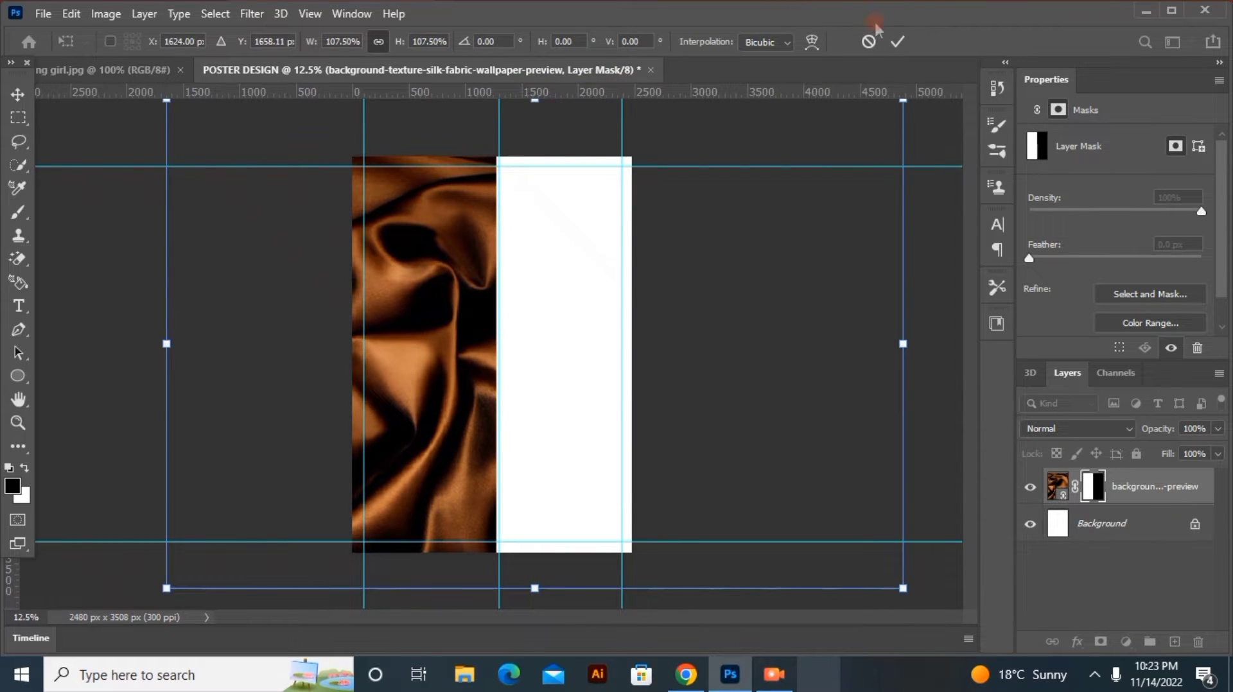
{"action": "left_click", "coordinate": [896, 41]}
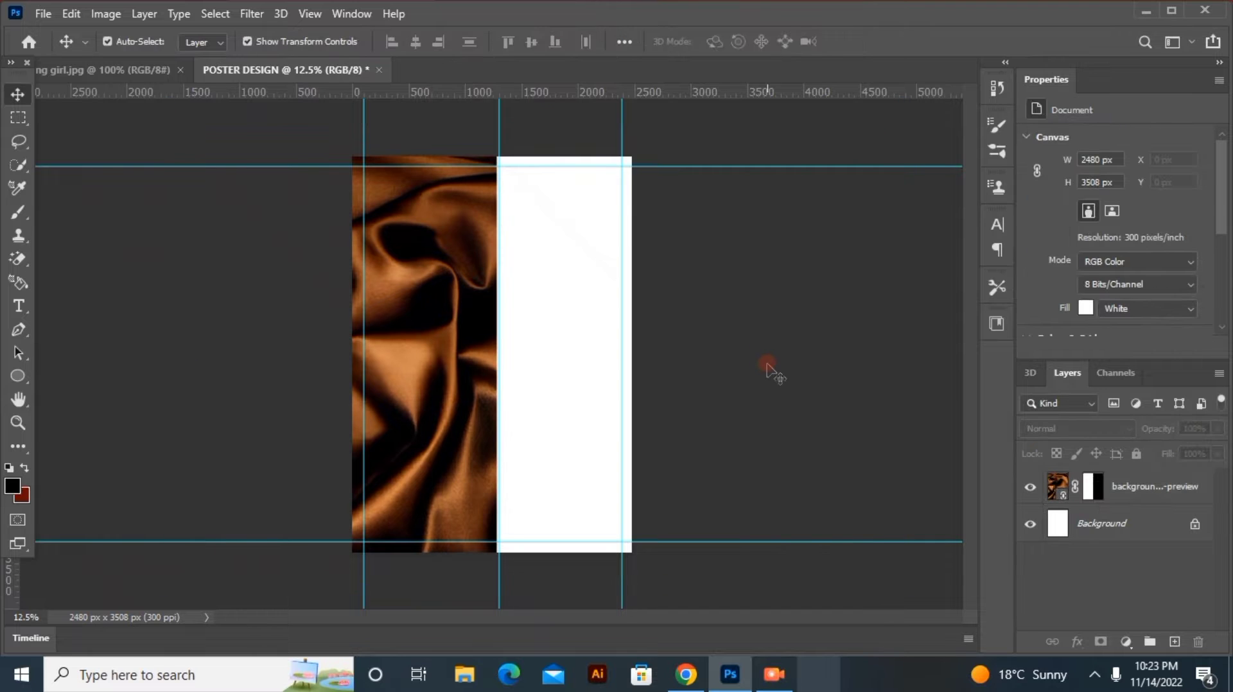
Step: Paste the copied cream texture and enlarge it to about 366%, covering the page's right side from top to bottom
{"action": "key", "text": "ctrl+v"}
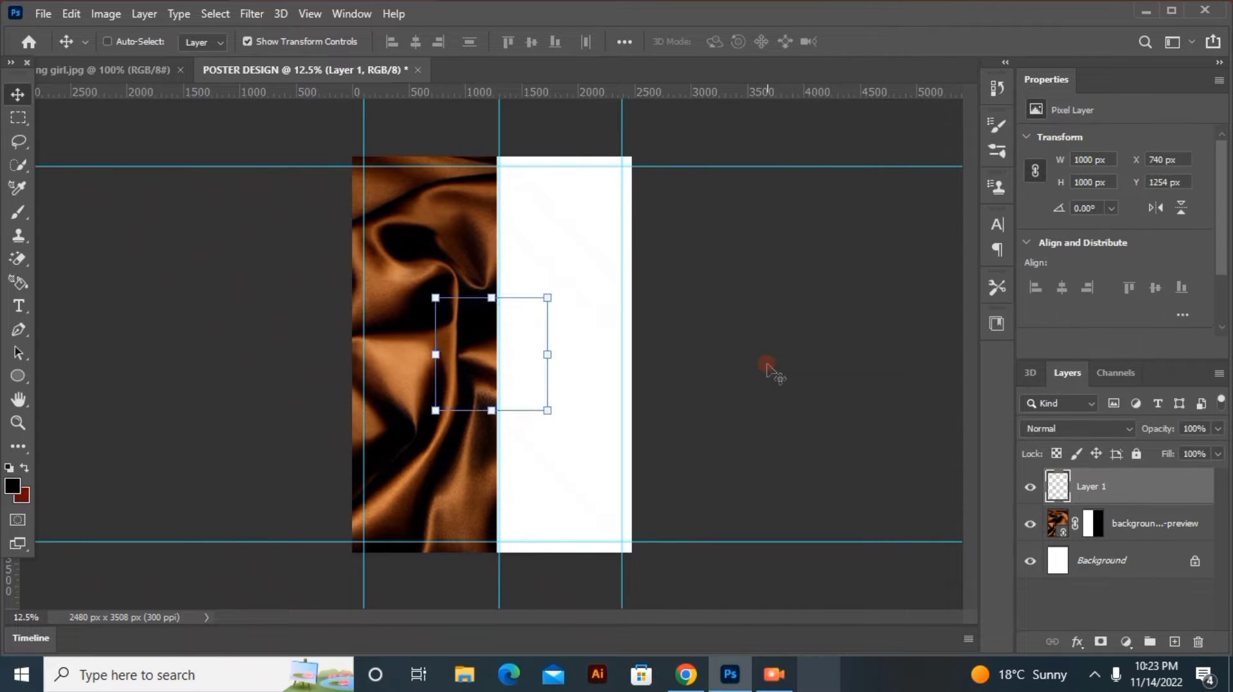
{"action": "left_click_drag", "start_coordinate": [548, 354], "coordinate": [668, 437]}
{"action": "left_click_drag", "start_coordinate": [504, 369], "coordinate": [504, 267]}
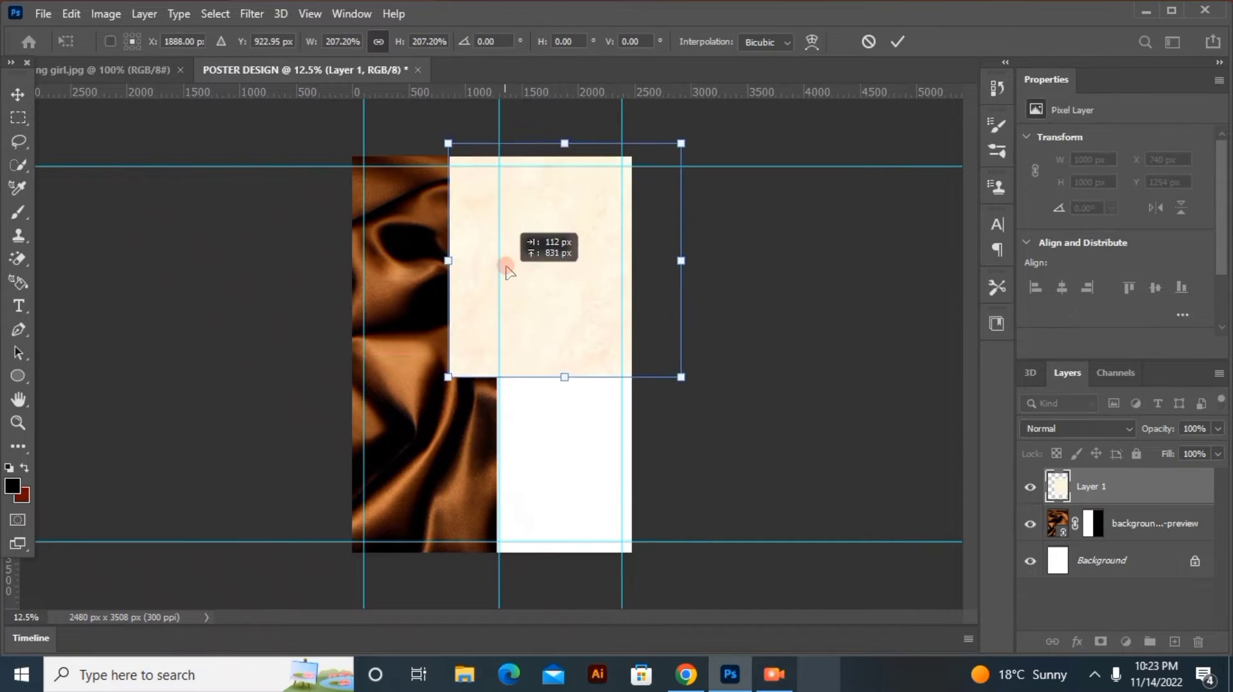
{"action": "left_click_drag", "start_coordinate": [560, 370], "coordinate": [559, 551]}
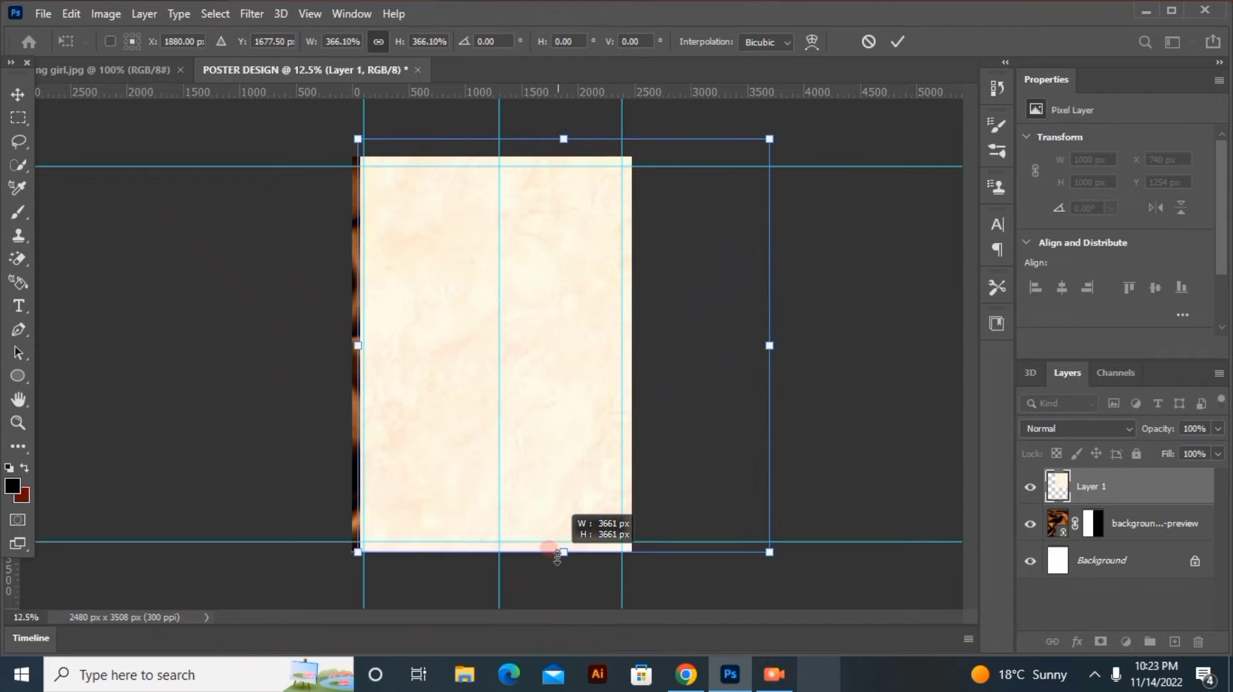
{"action": "left_click", "coordinate": [898, 43]}
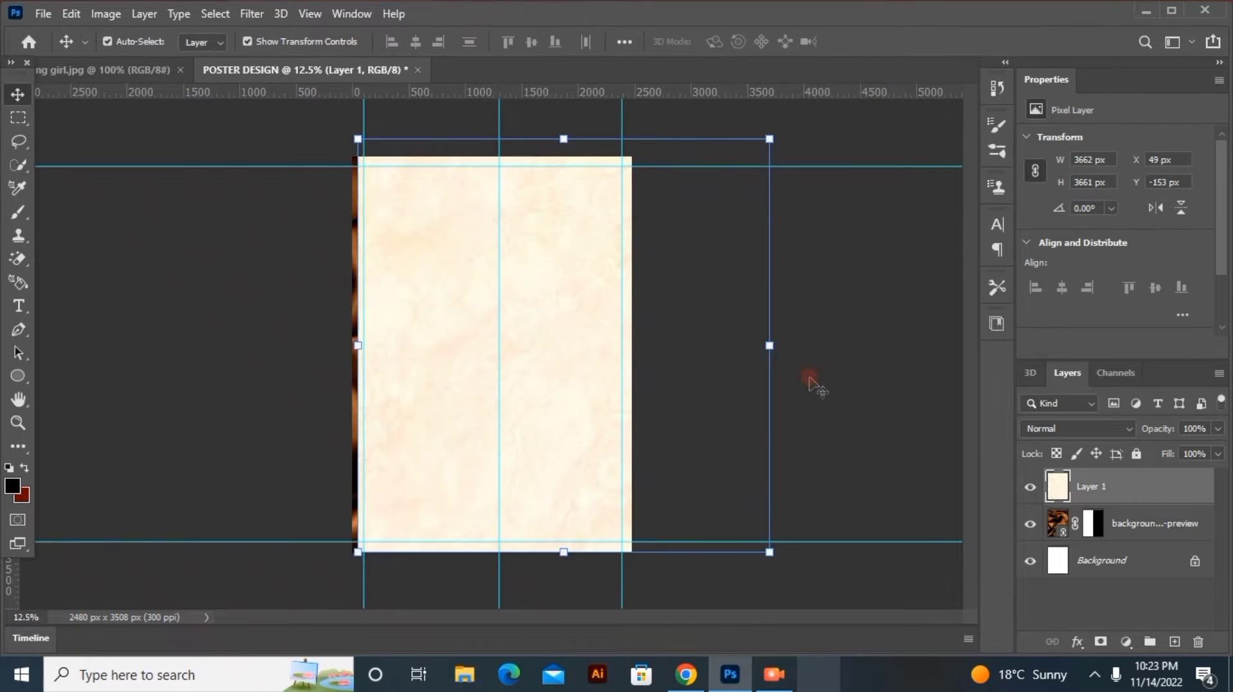
{"action": "left_click", "coordinate": [832, 443]}
Step: Mask the cream texture layer to the area right of the middle guide
{"action": "key", "text": "m"}
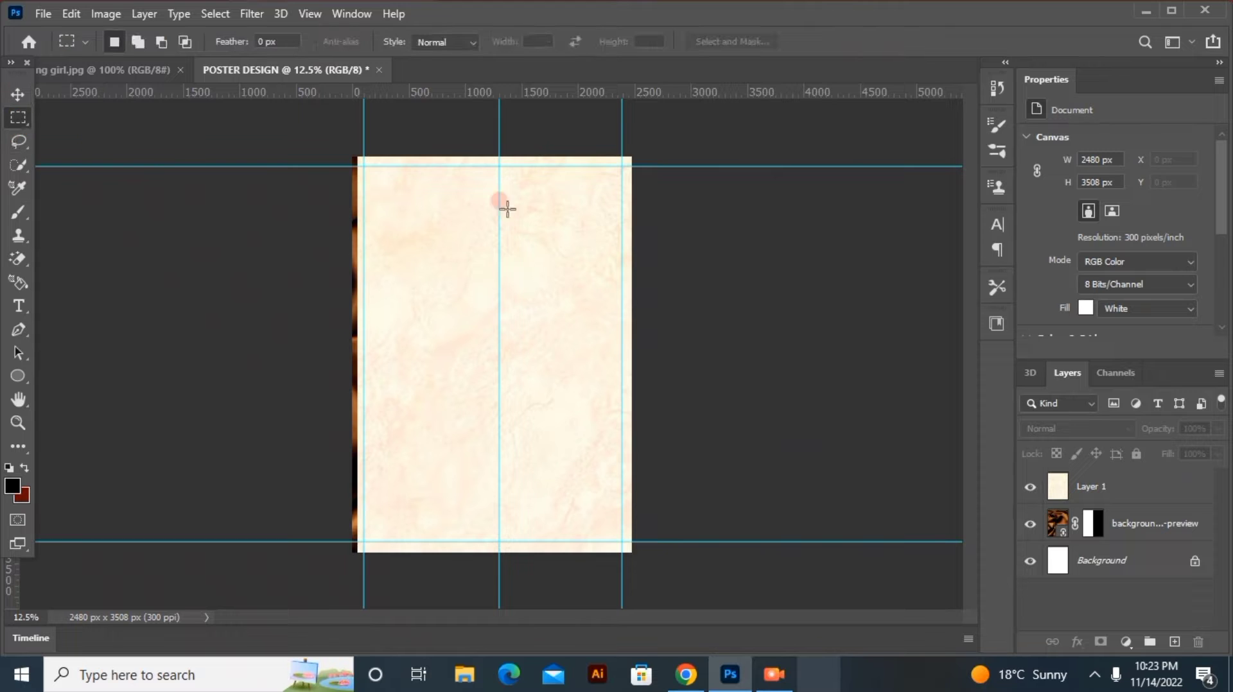
{"action": "left_click_drag", "start_coordinate": [652, 146], "coordinate": [500, 556]}
{"action": "left_click", "coordinate": [1127, 485]}
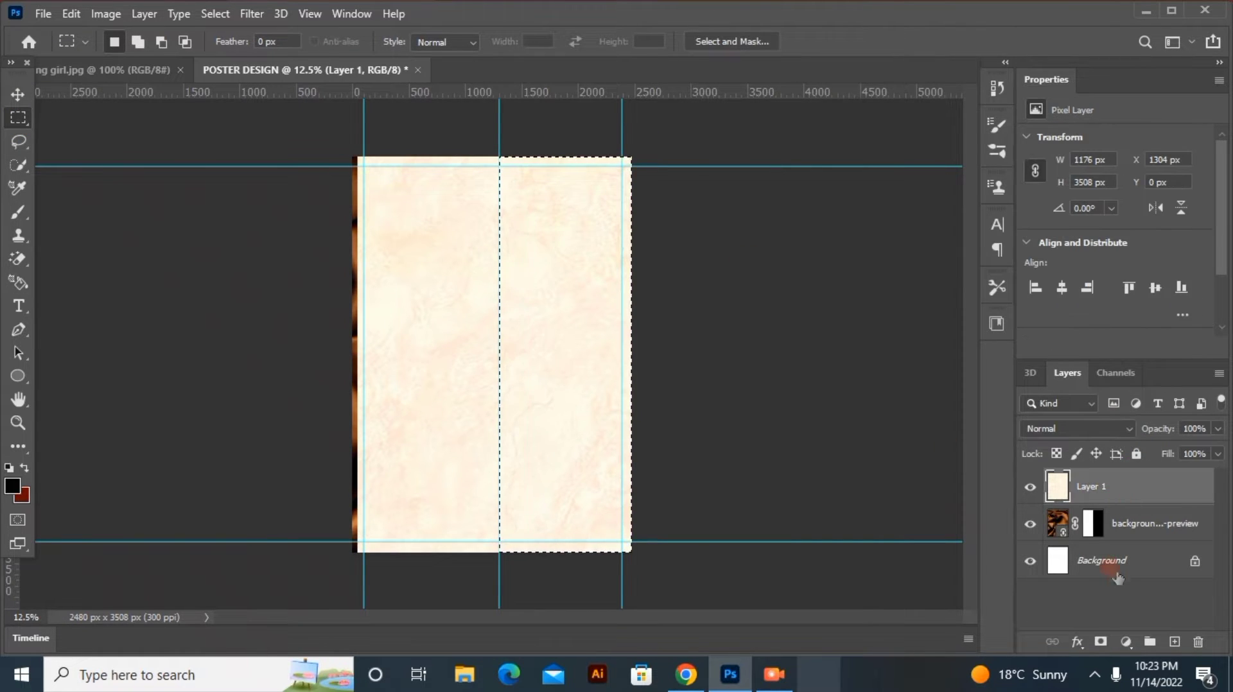
{"action": "left_click", "coordinate": [1102, 644]}
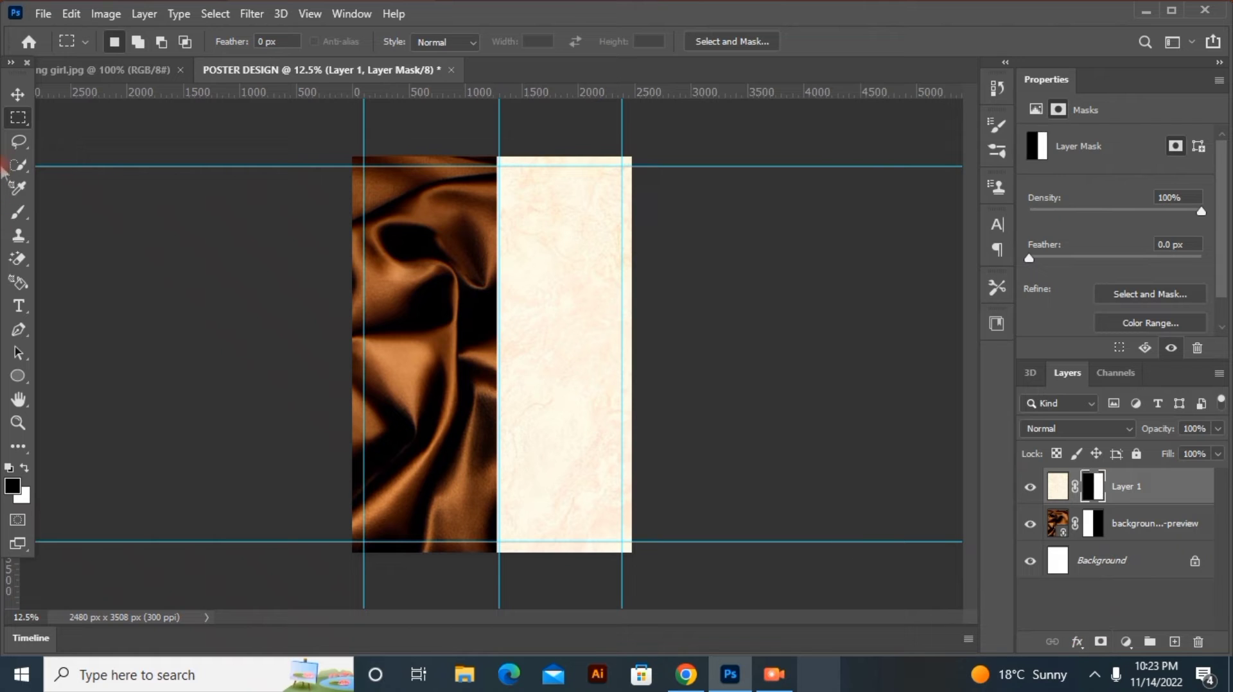
Step: Add a Black & White adjustment layer directly above the silk texture layer
{"action": "left_click", "coordinate": [1058, 524]}
{"action": "left_click", "coordinate": [1126, 642]}
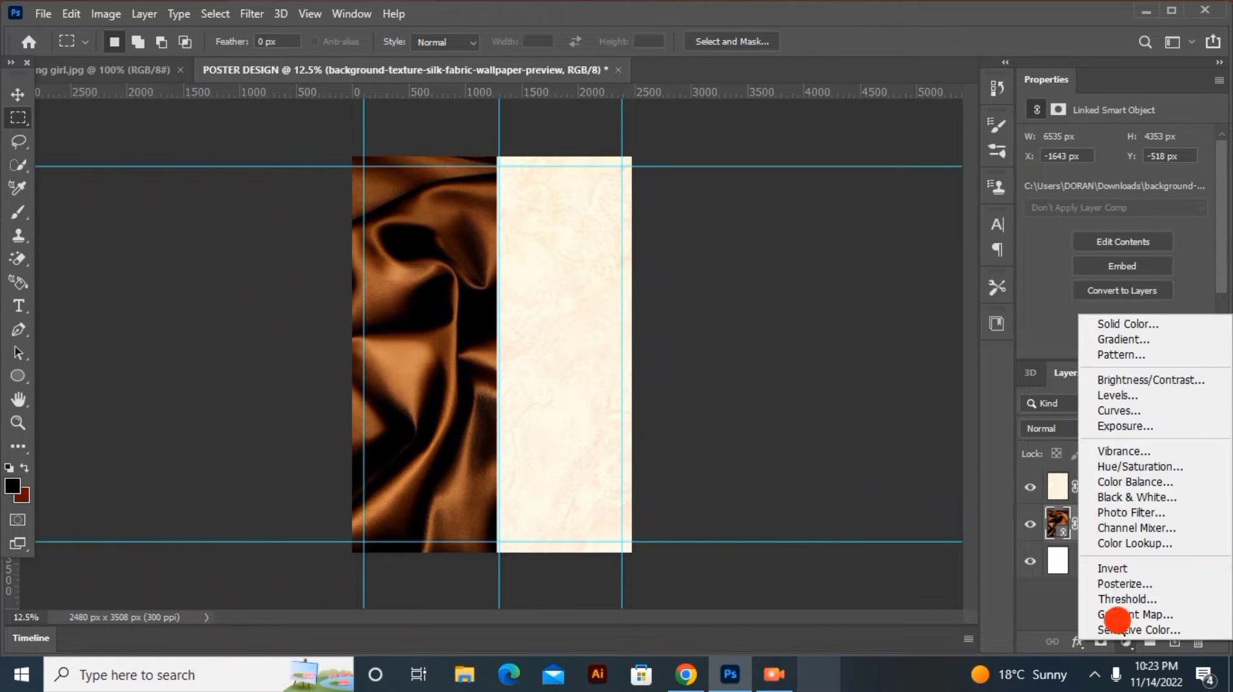
{"action": "left_click", "coordinate": [1118, 499]}
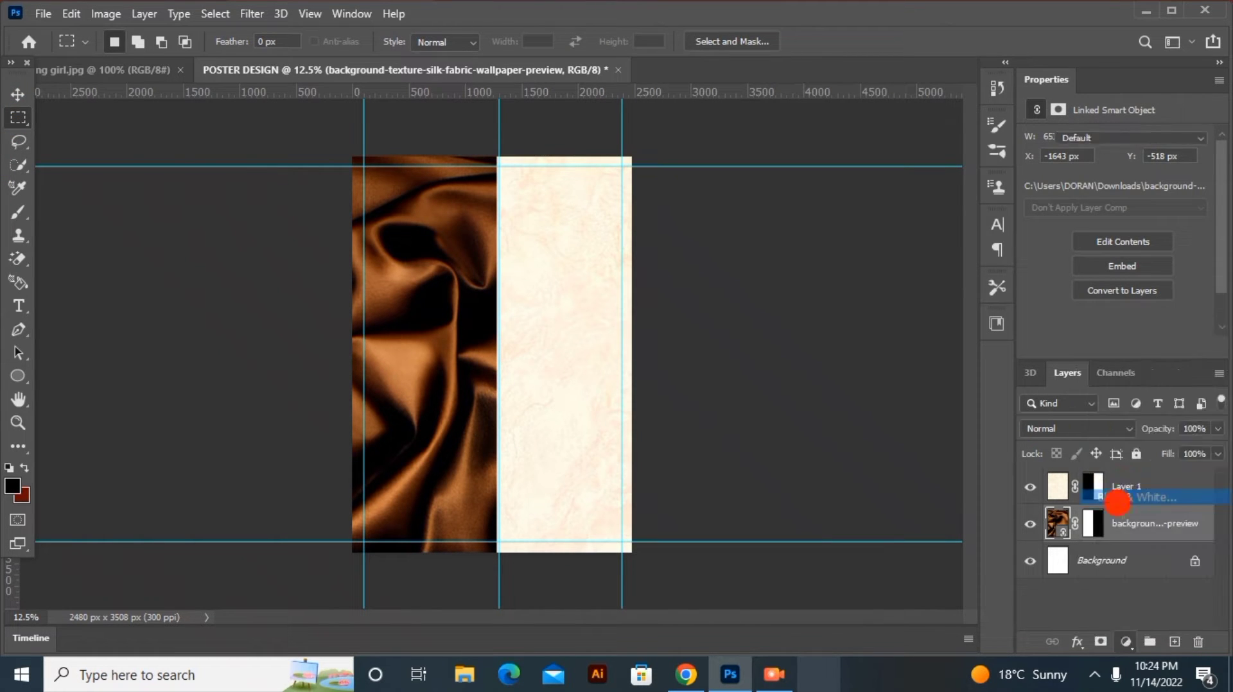
Step: Add a Black & White adjustment layer with the Default preset above the cream texture layer
{"action": "left_click", "coordinate": [1130, 489]}
{"action": "left_click", "coordinate": [1101, 642]}
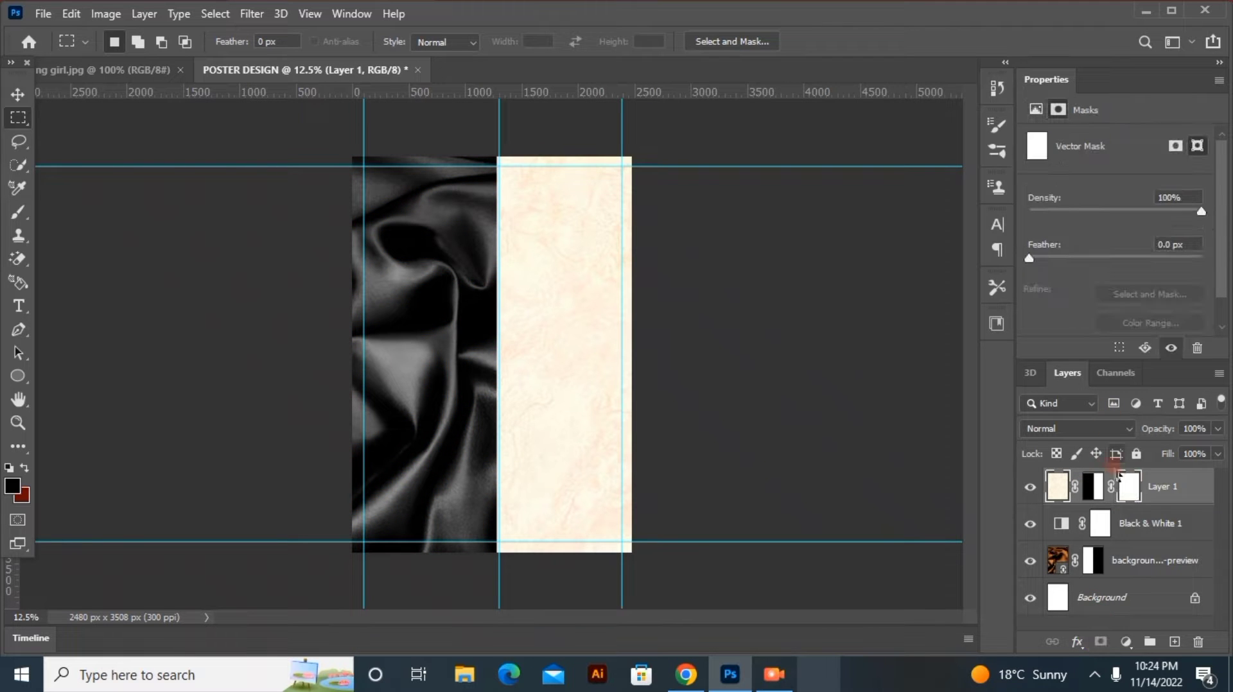
{"action": "left_click", "coordinate": [1196, 641]}
{"action": "left_click", "coordinate": [1126, 642]}
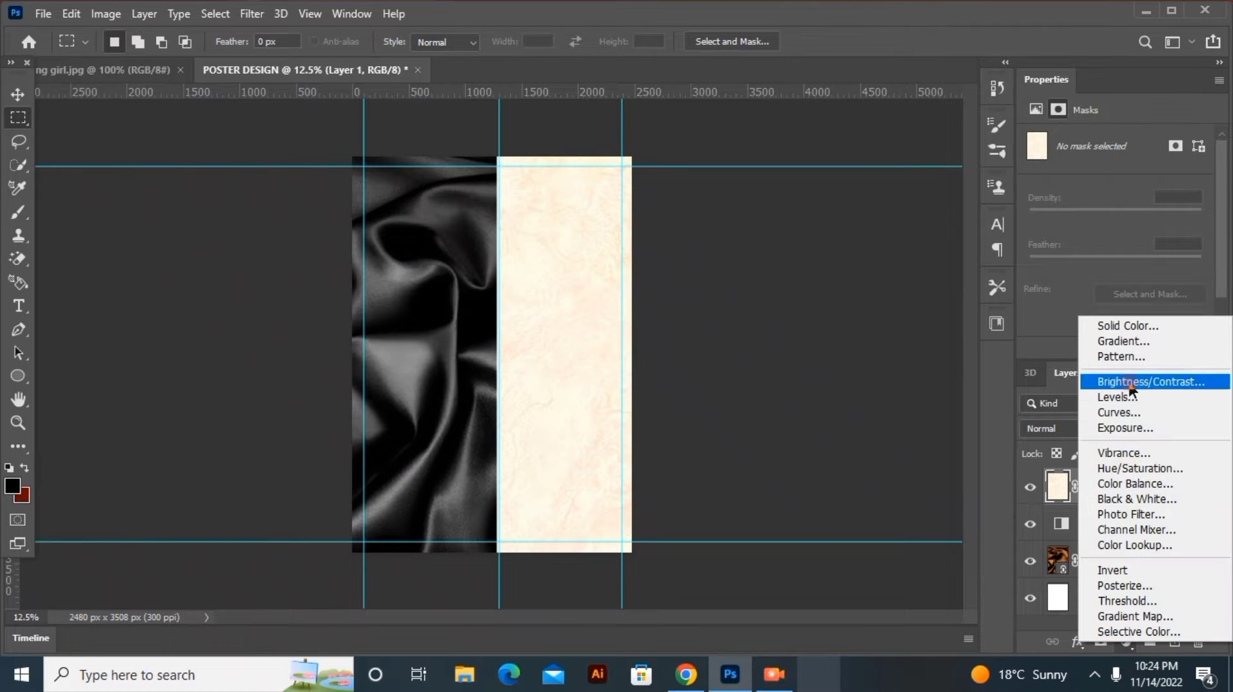
{"action": "left_click", "coordinate": [1149, 503]}
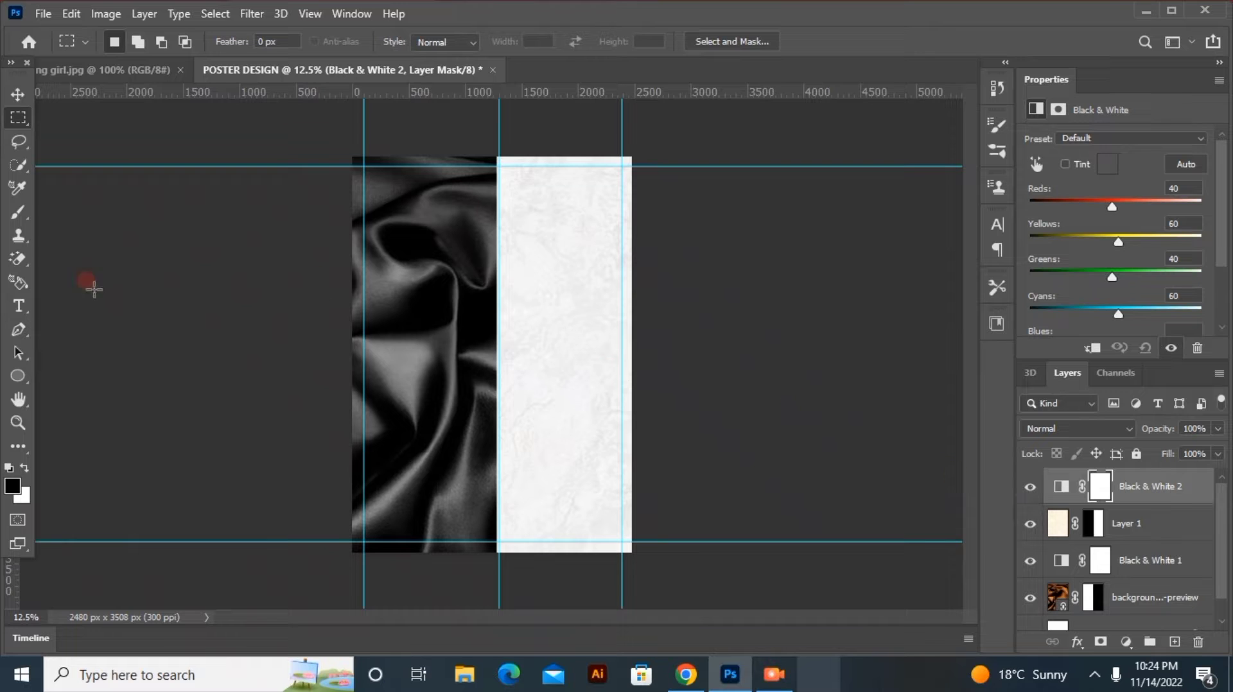
{"action": "left_click", "coordinate": [14, 95]}
{"action": "left_click", "coordinate": [386, 349]}
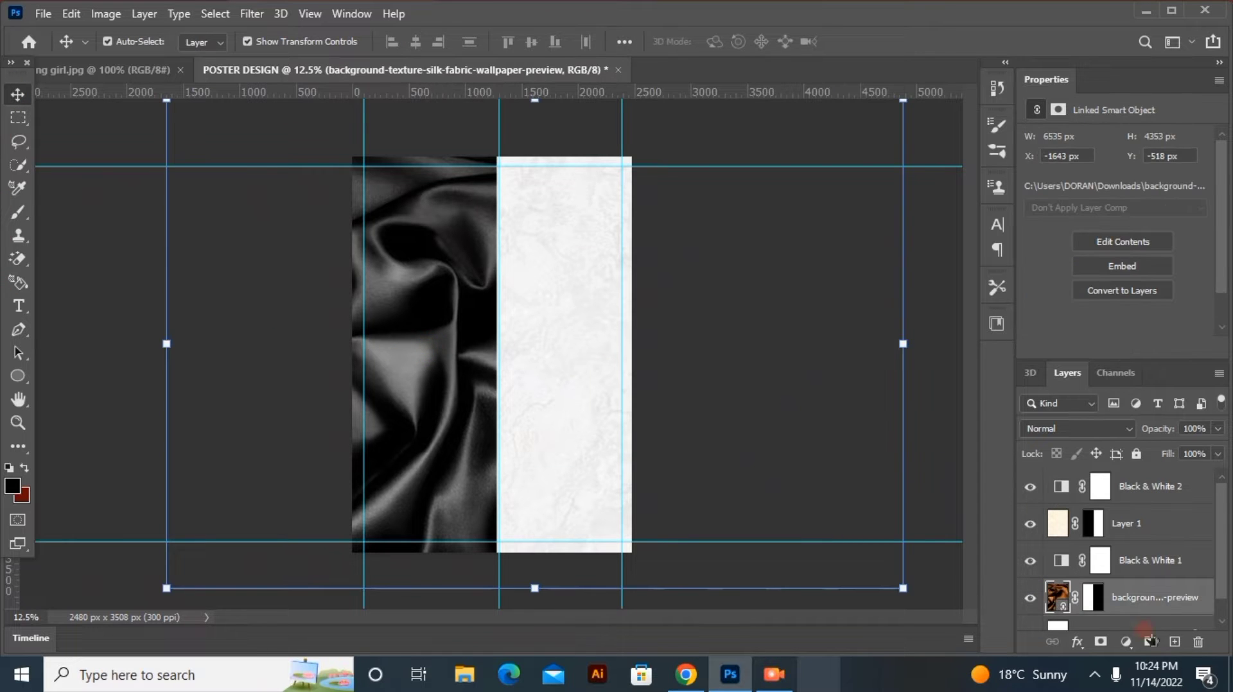
{"action": "left_click", "coordinate": [313, 350]}
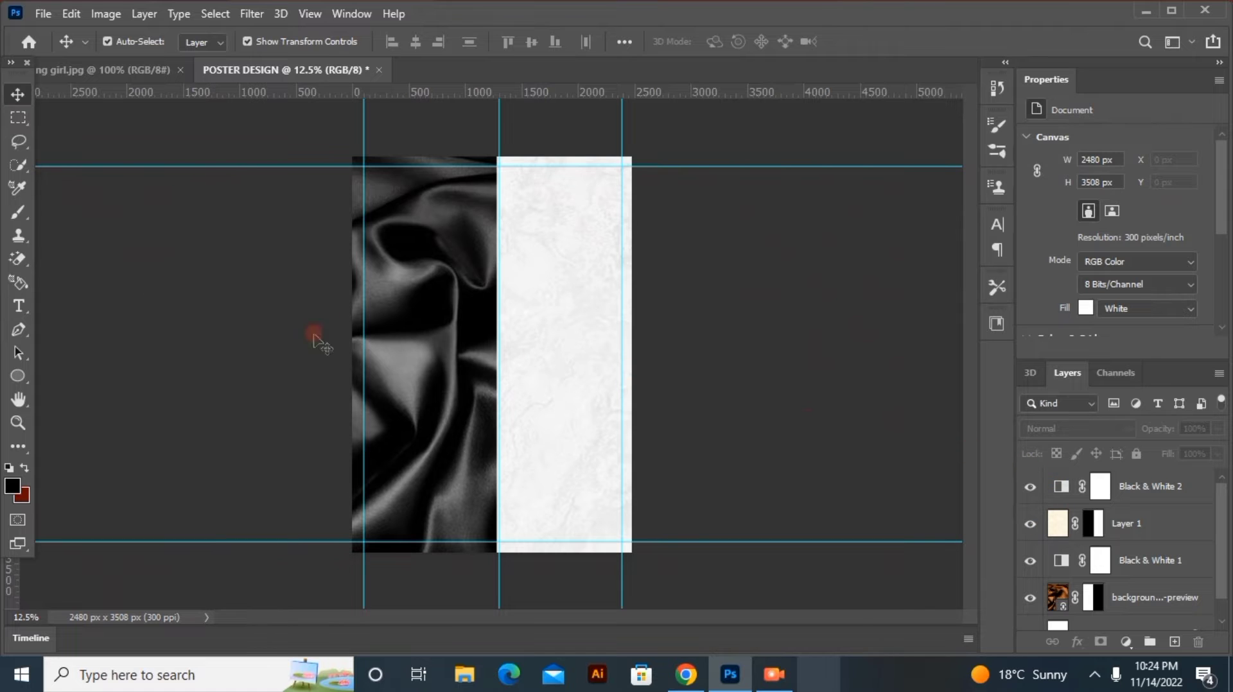
Step: Bring the selected woman from the smiling girl image into the poster and enlarge her to about 737%
{"action": "left_click", "coordinate": [122, 74]}
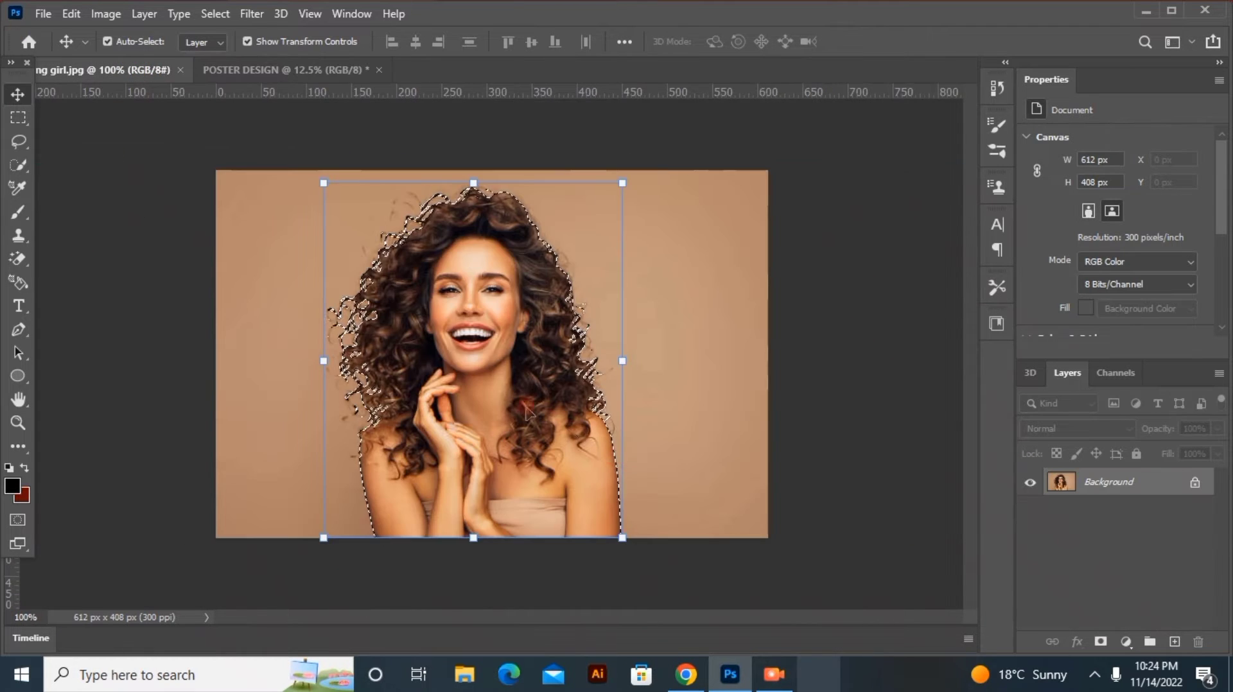
{"action": "left_click_drag", "start_coordinate": [513, 348], "coordinate": [491, 589]}
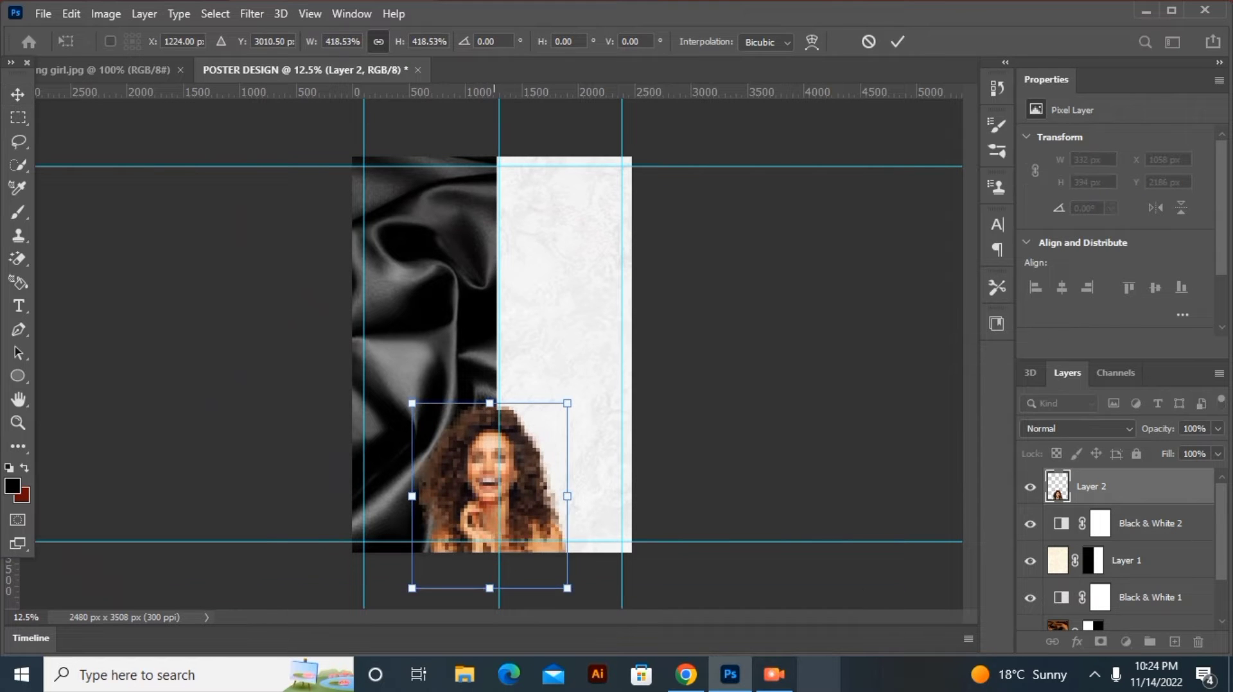
{"action": "left_click_drag", "start_coordinate": [482, 476], "coordinate": [463, 307]}
{"action": "left_click_drag", "start_coordinate": [478, 430], "coordinate": [500, 574]}
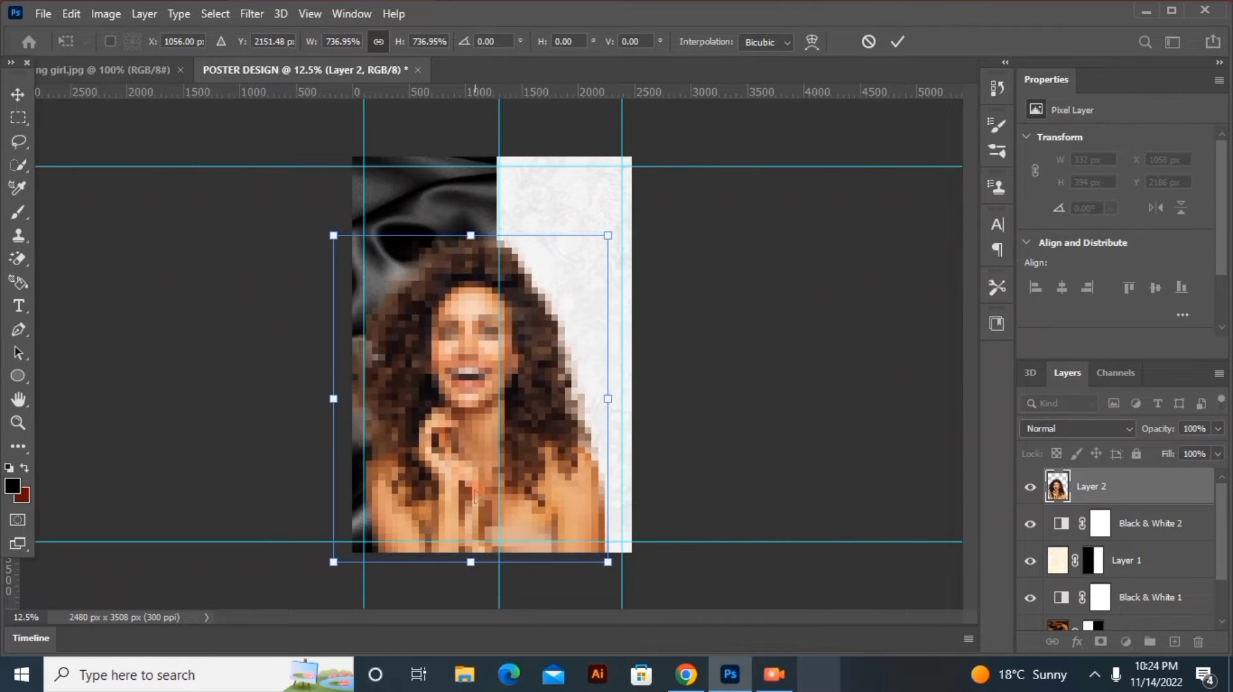
Step: Shift the woman toward the poster's center, scale her to about 728% and align her base with the bottom edge
{"action": "left_click_drag", "start_coordinate": [475, 501], "coordinate": [488, 491]}
{"action": "left_click_drag", "start_coordinate": [484, 225], "coordinate": [484, 189]}
{"action": "left_click_drag", "start_coordinate": [347, 372], "coordinate": [360, 370]}
{"action": "left_click_drag", "start_coordinate": [431, 386], "coordinate": [438, 413]}
{"action": "left_click_drag", "start_coordinate": [869, 18], "coordinate": [452, 33]}
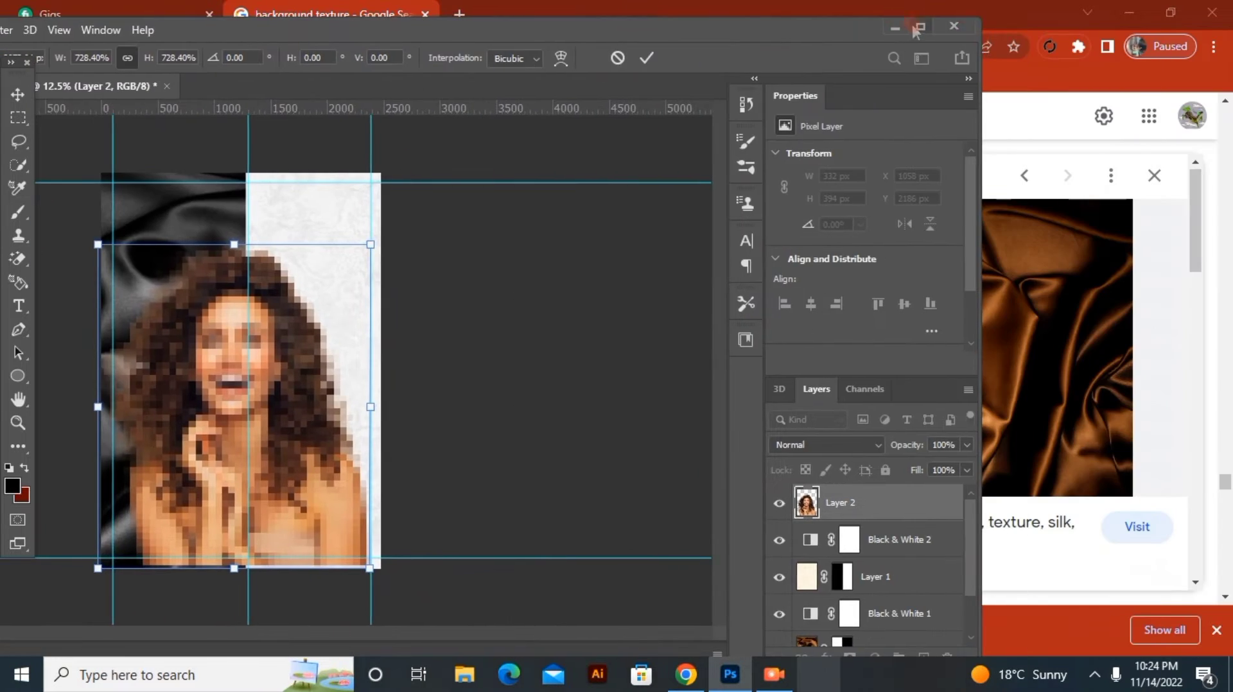
{"action": "left_click", "coordinate": [917, 29]}
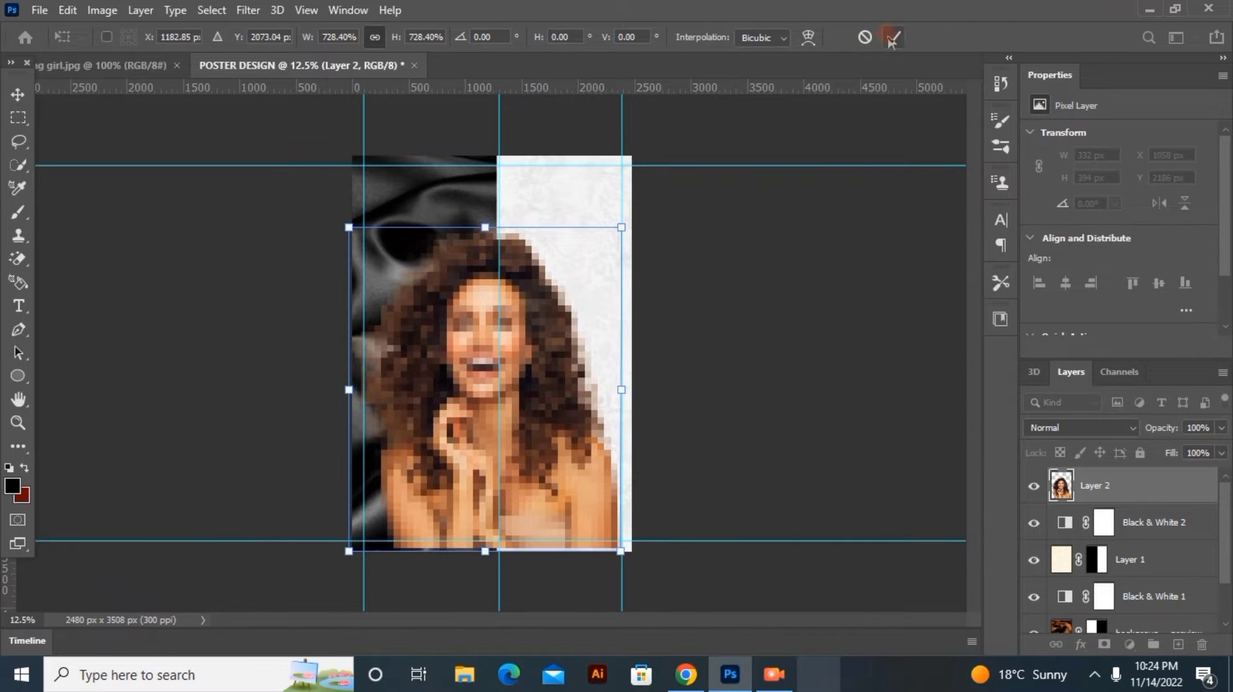
{"action": "left_click", "coordinate": [892, 37]}
{"action": "left_click", "coordinate": [774, 335]}
Step: Enlarge the woman to about 109%, keeping her base on the poster's bottom edge
{"action": "left_click", "coordinate": [458, 343]}
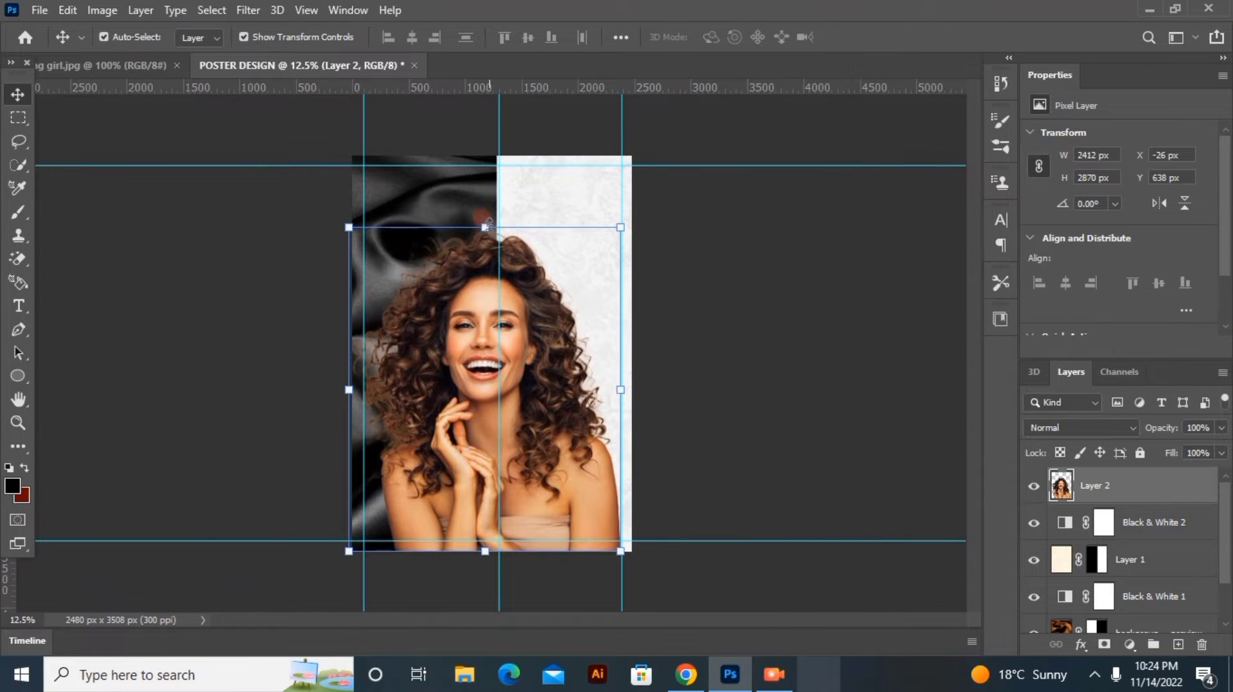
{"action": "left_click_drag", "start_coordinate": [487, 227], "coordinate": [487, 197]}
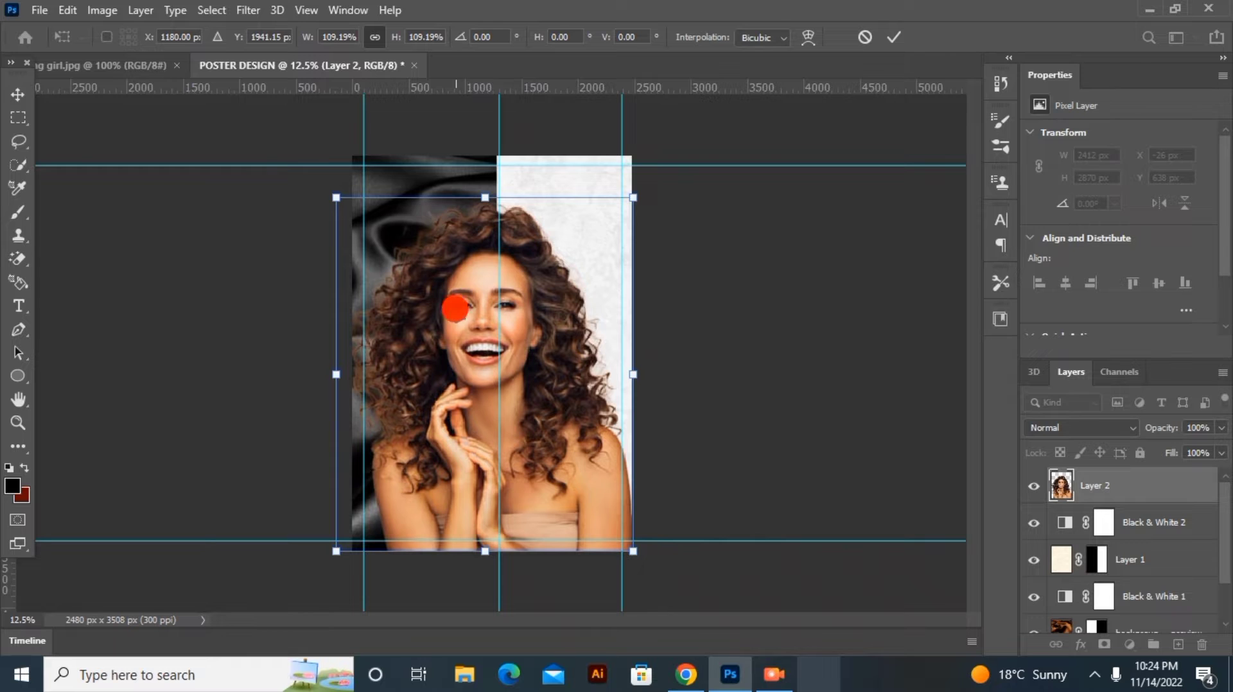
{"action": "left_click_drag", "start_coordinate": [455, 309], "coordinate": [454, 309]}
{"action": "left_click", "coordinate": [893, 37]}
{"action": "left_click", "coordinate": [790, 315]}
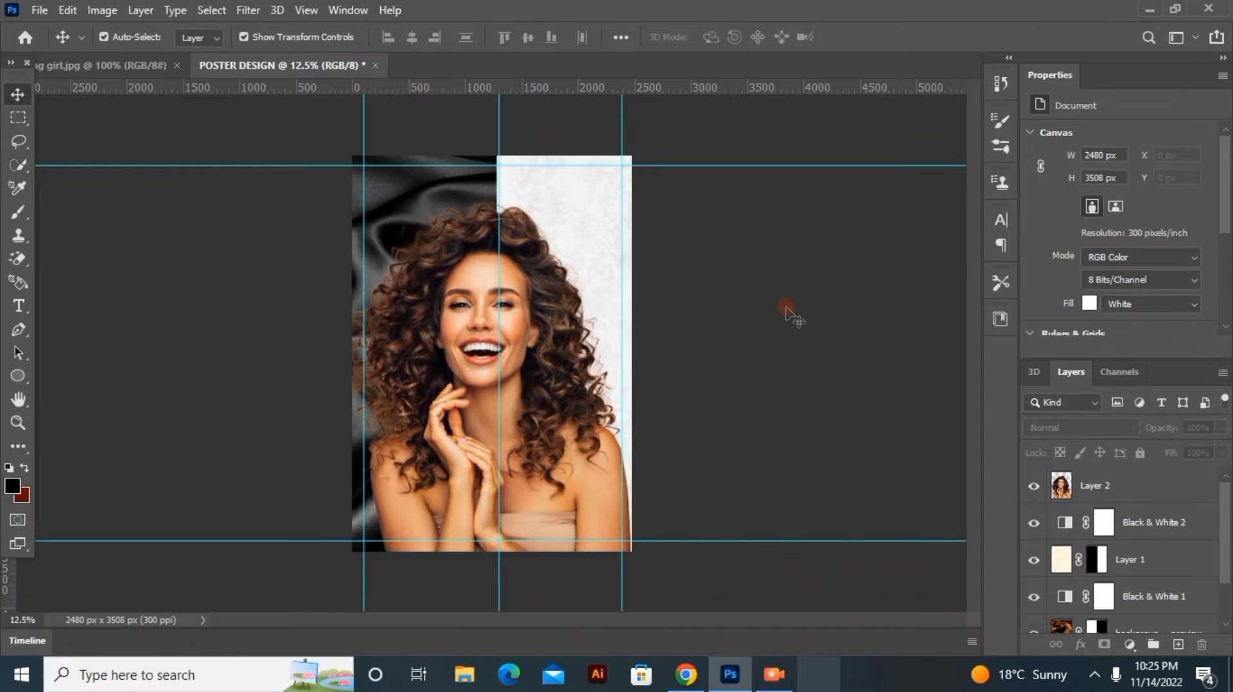
Step: Clip the woman's layer to the Black & White adjustment layer directly beneath it
{"action": "left_click", "coordinate": [448, 406]}
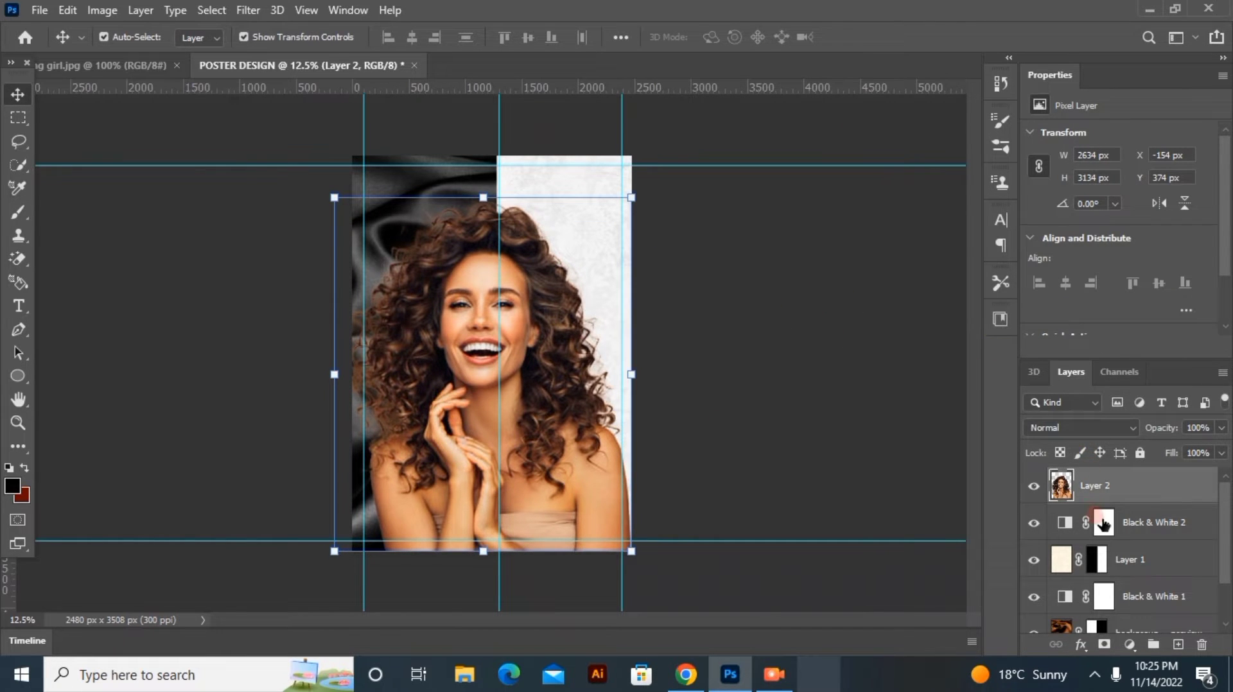
{"action": "right_click", "coordinate": [1092, 486]}
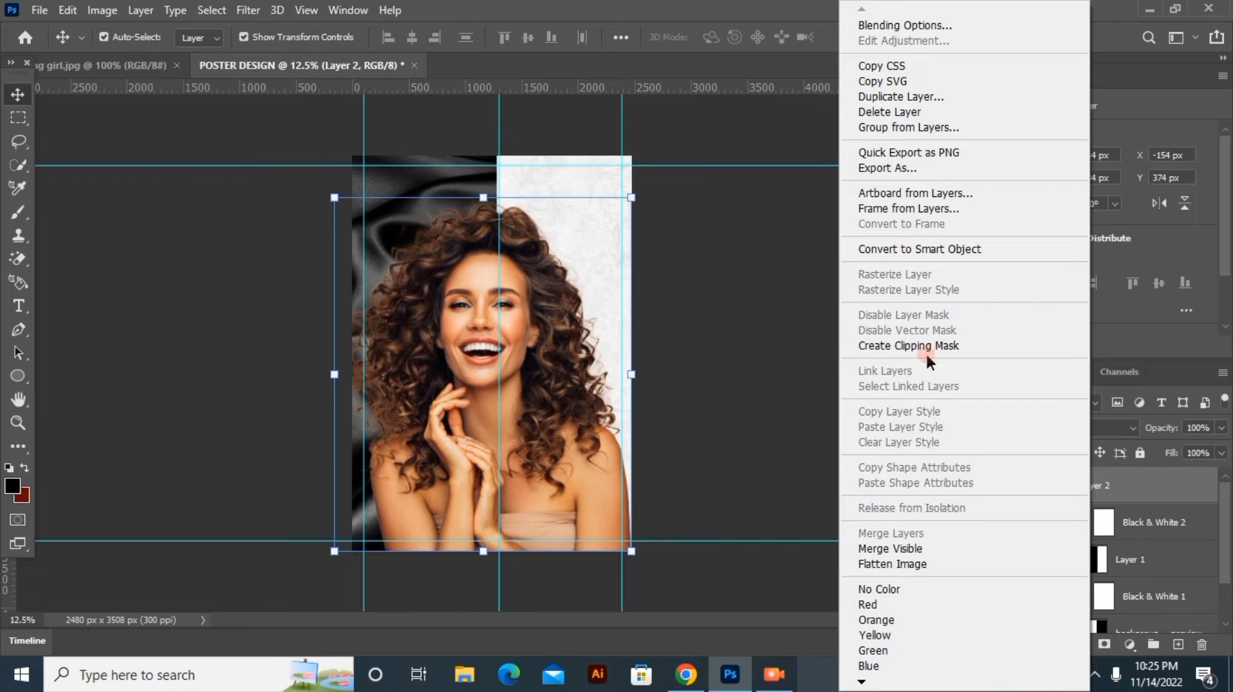
{"action": "left_click", "coordinate": [931, 348]}
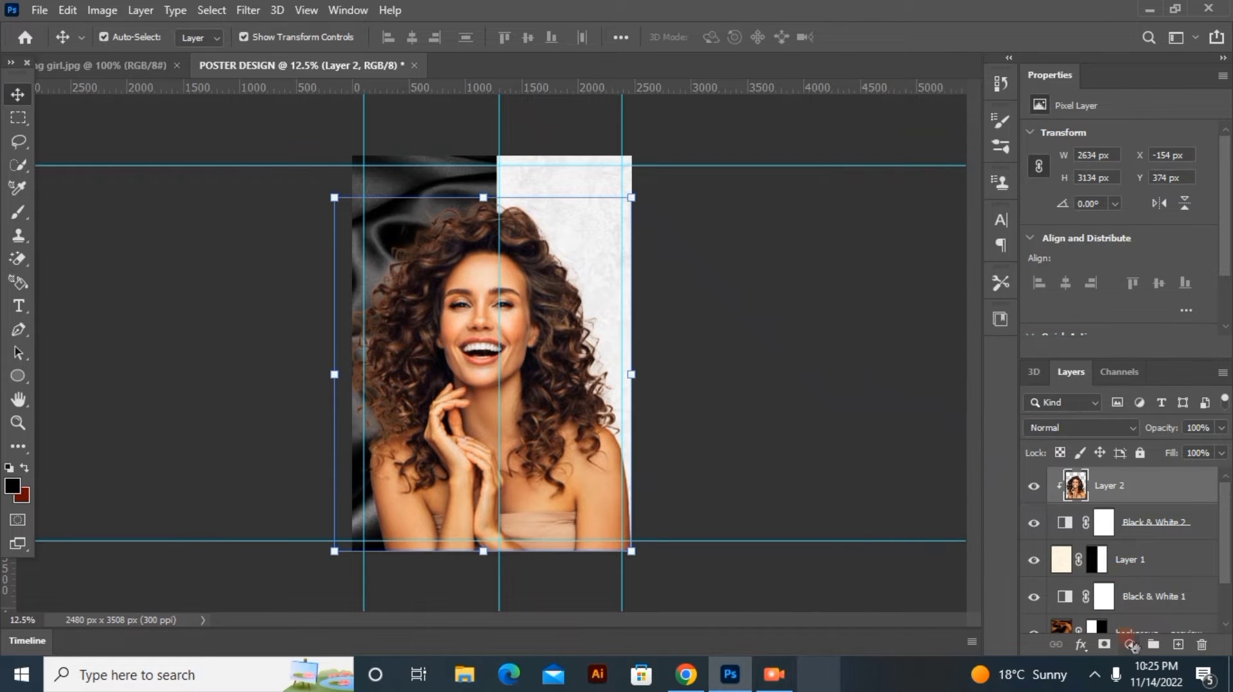
Step: Add a Black & White adjustment layer with the Default preset above the woman and dismiss the incoming call notification
{"action": "left_click", "coordinate": [1132, 645]}
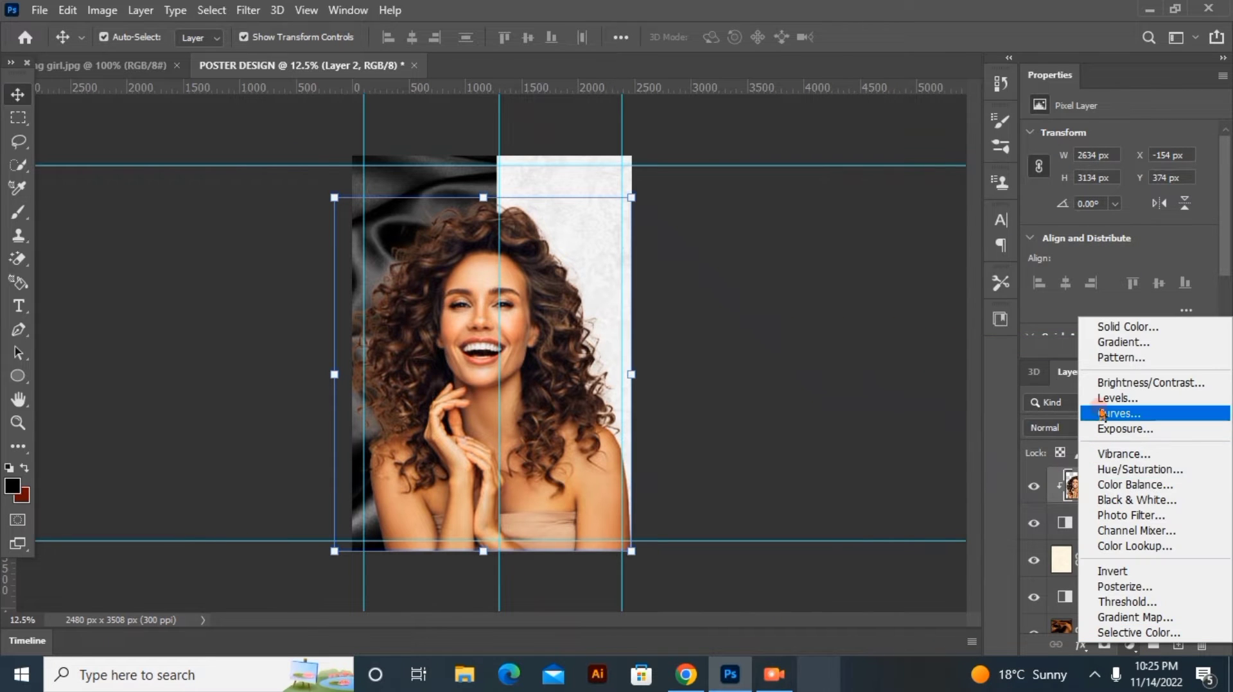
{"action": "left_click", "coordinate": [1120, 500]}
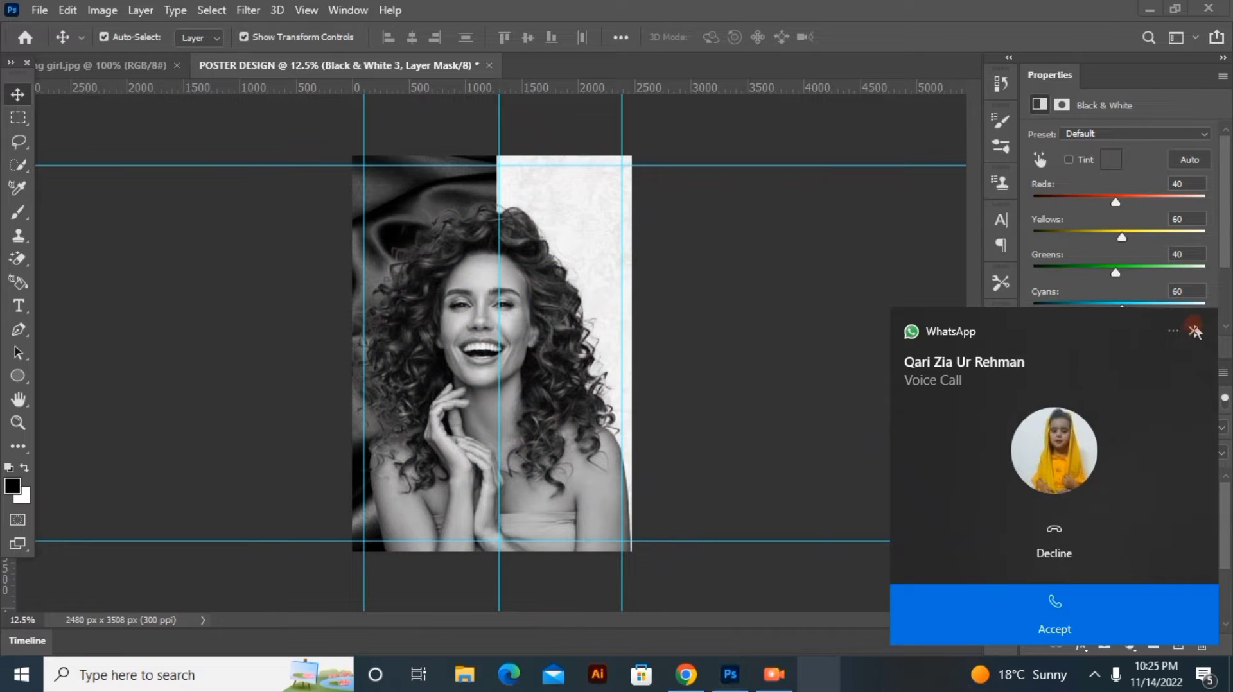
{"action": "left_click", "coordinate": [1197, 334]}
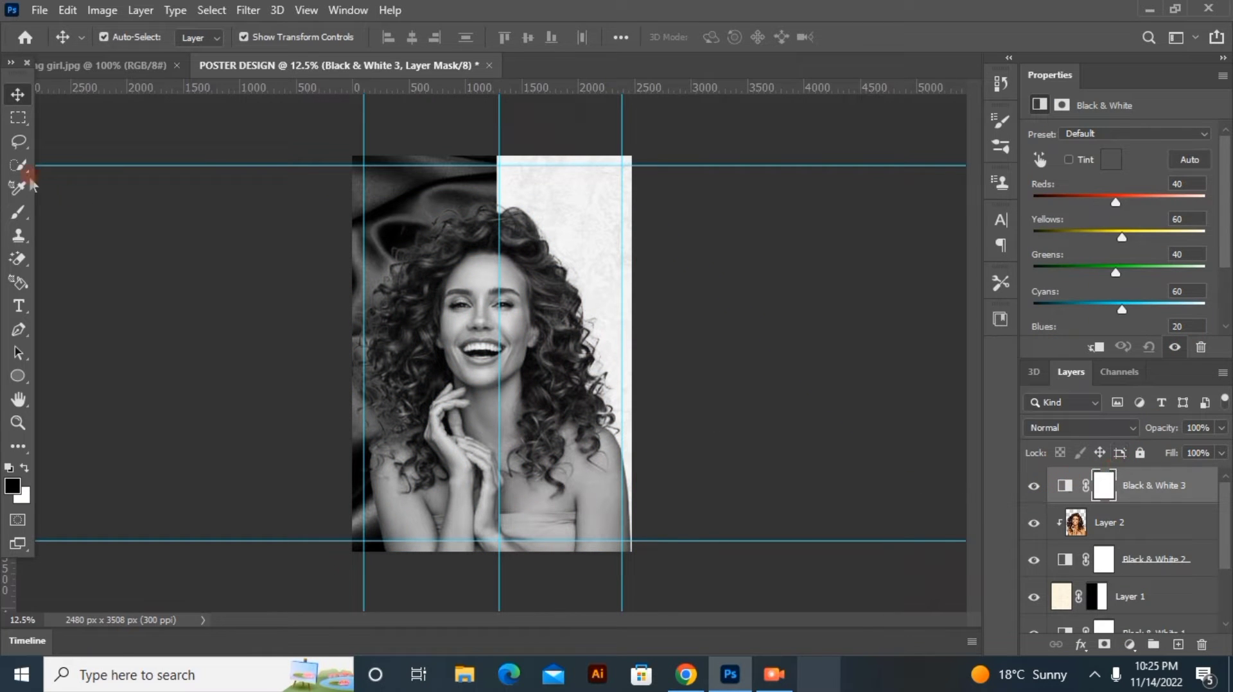
{"action": "left_click", "coordinate": [186, 255]}
Step: Add white Ebrima Bold 75 pt text over the woman reading "SMILING IS THE WAY TO LIVE LIFE", one word per line
{"action": "left_click", "coordinate": [17, 326]}
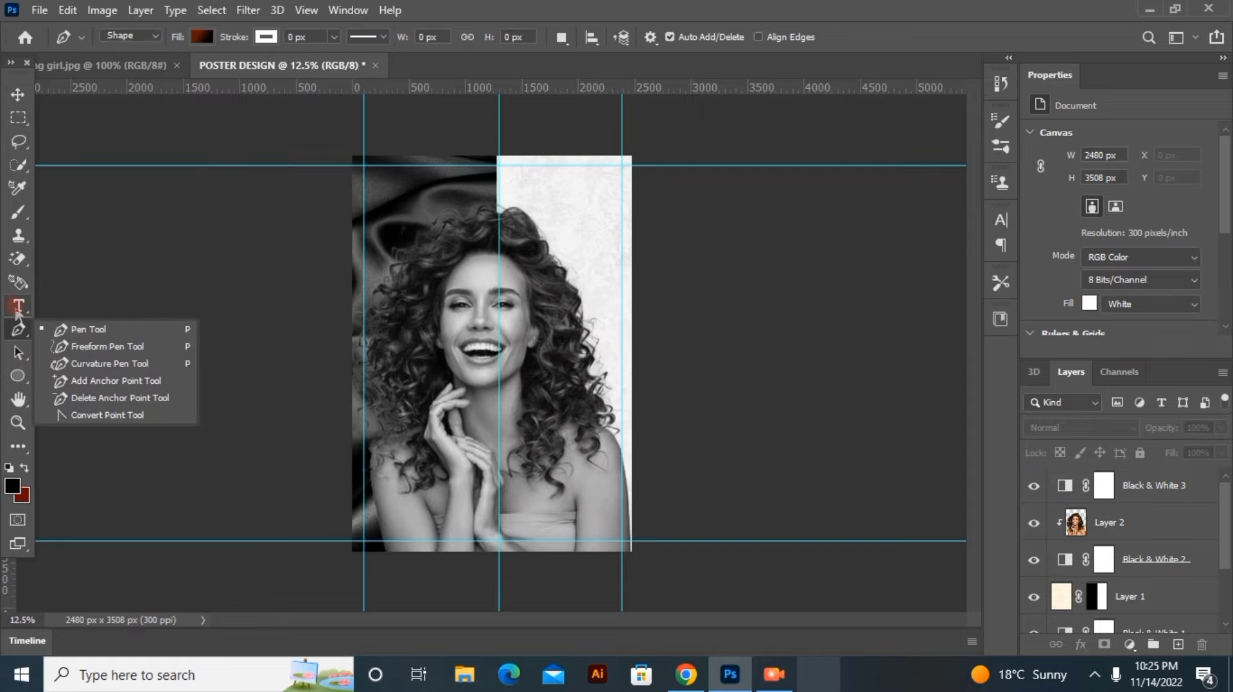
{"action": "left_click", "coordinate": [18, 307]}
{"action": "left_click", "coordinate": [400, 246]}
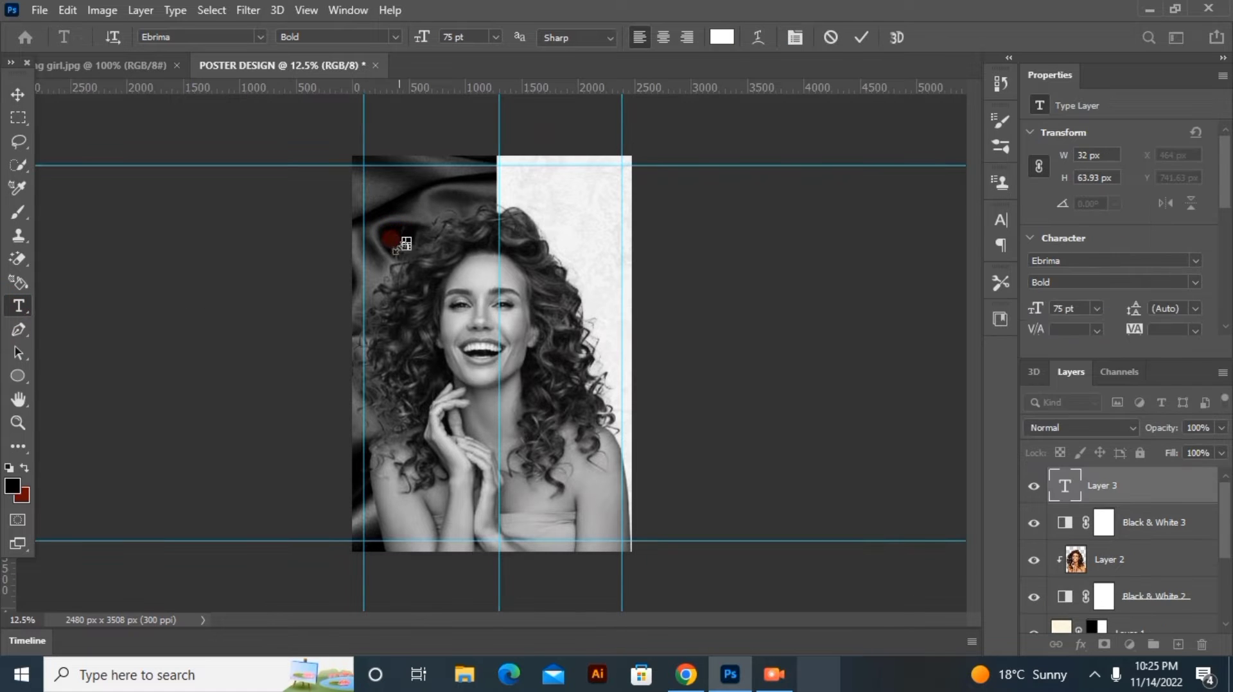
{"action": "left_click", "coordinate": [828, 38]}
{"action": "left_click", "coordinate": [420, 234]}
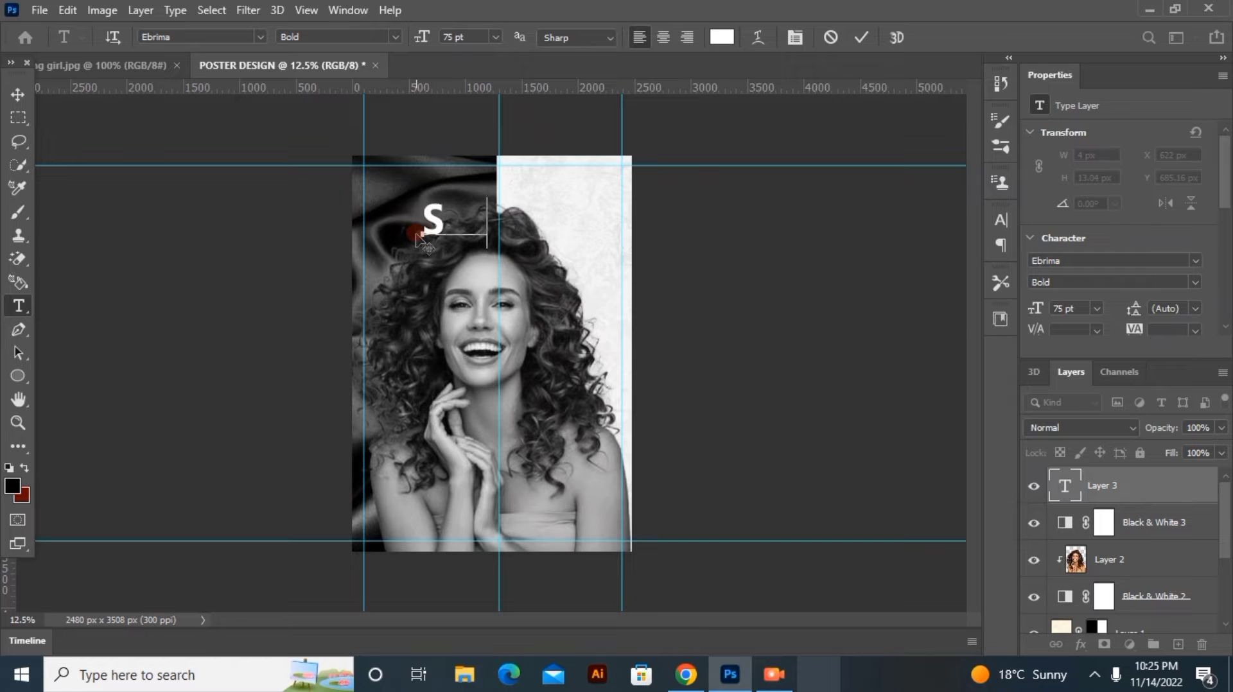
{"action": "type", "text": "SMILING"}
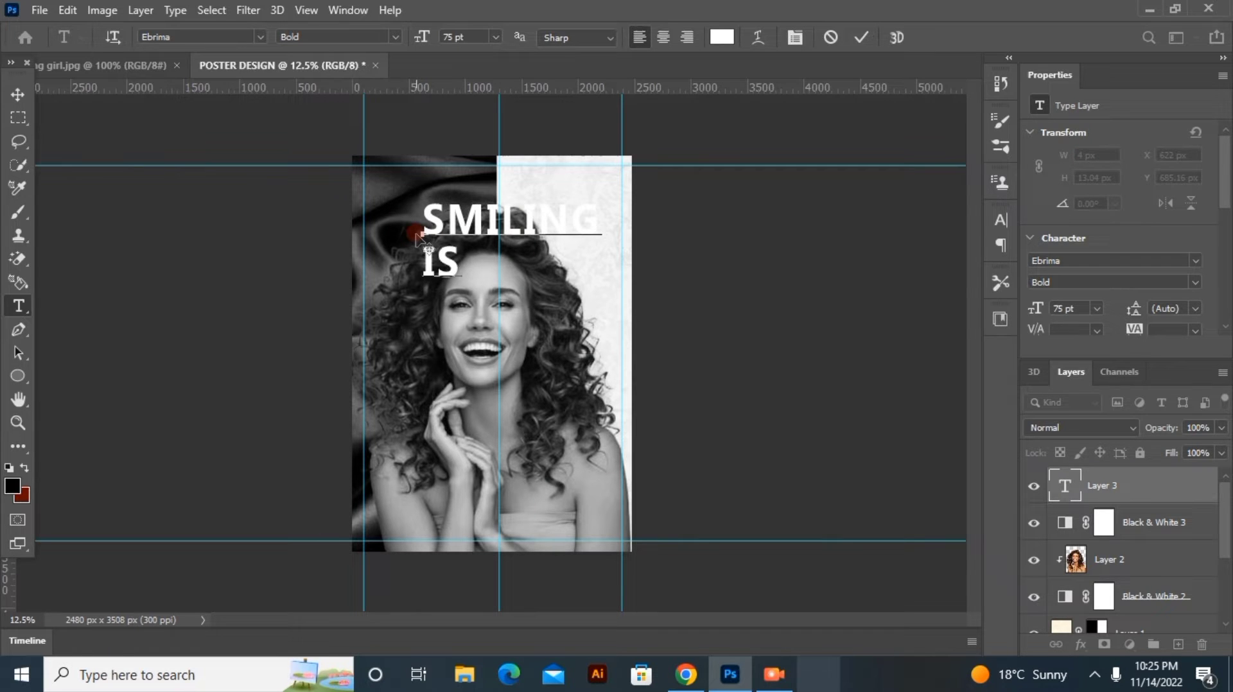
{"action": "type", "text": " IS"}
{"action": "key", "text": "Return"}
{"action": "type", "text": "THE"}
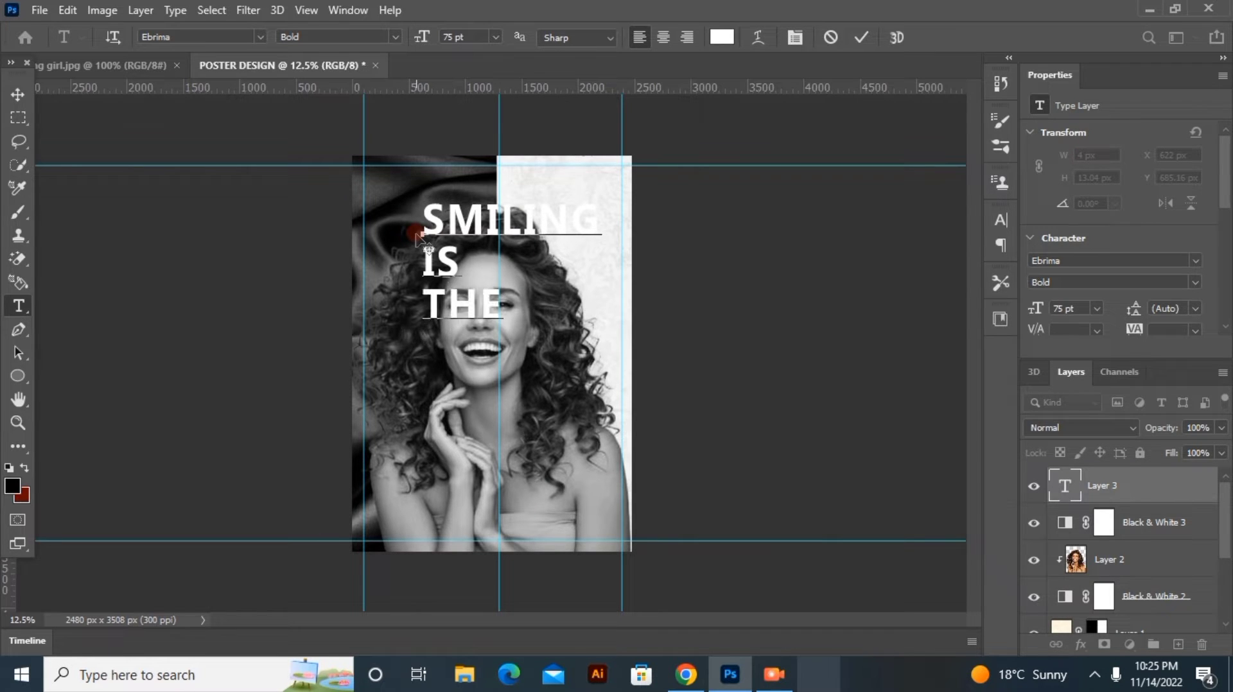
{"action": "type", "text": " WA"}
{"action": "type", "text": "Y"}
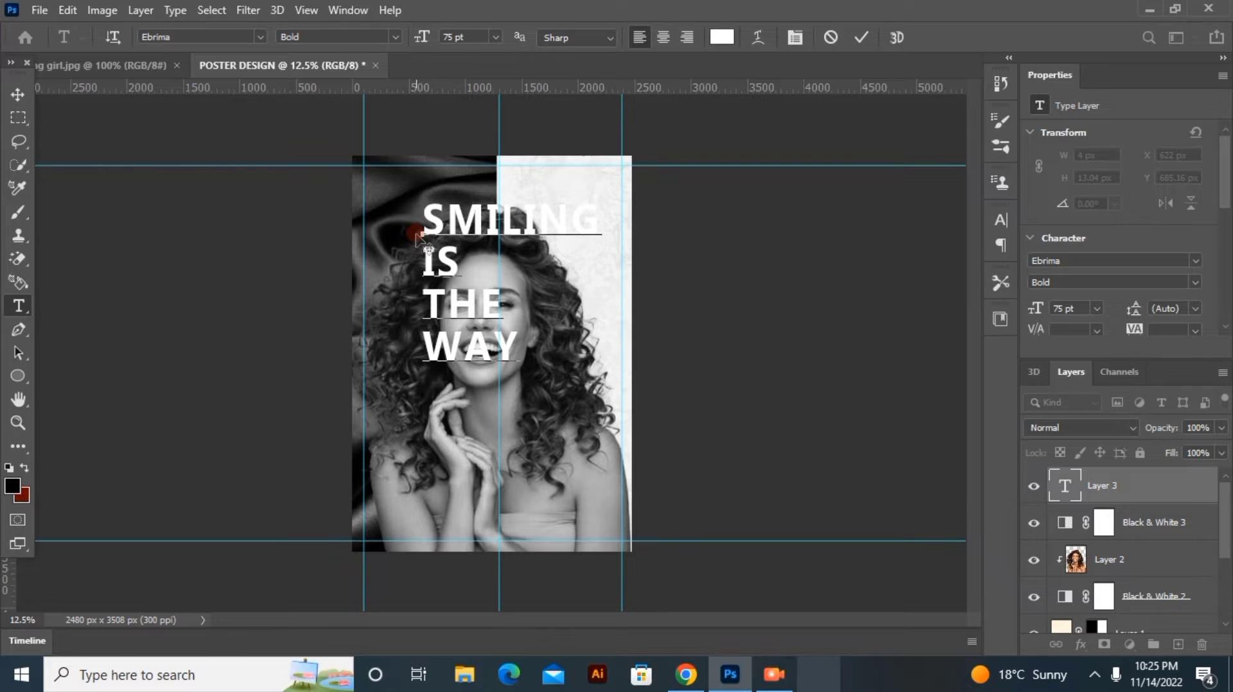
{"action": "key", "text": "Return"}
{"action": "type", "text": "TO"}
{"action": "key", "text": "Return"}
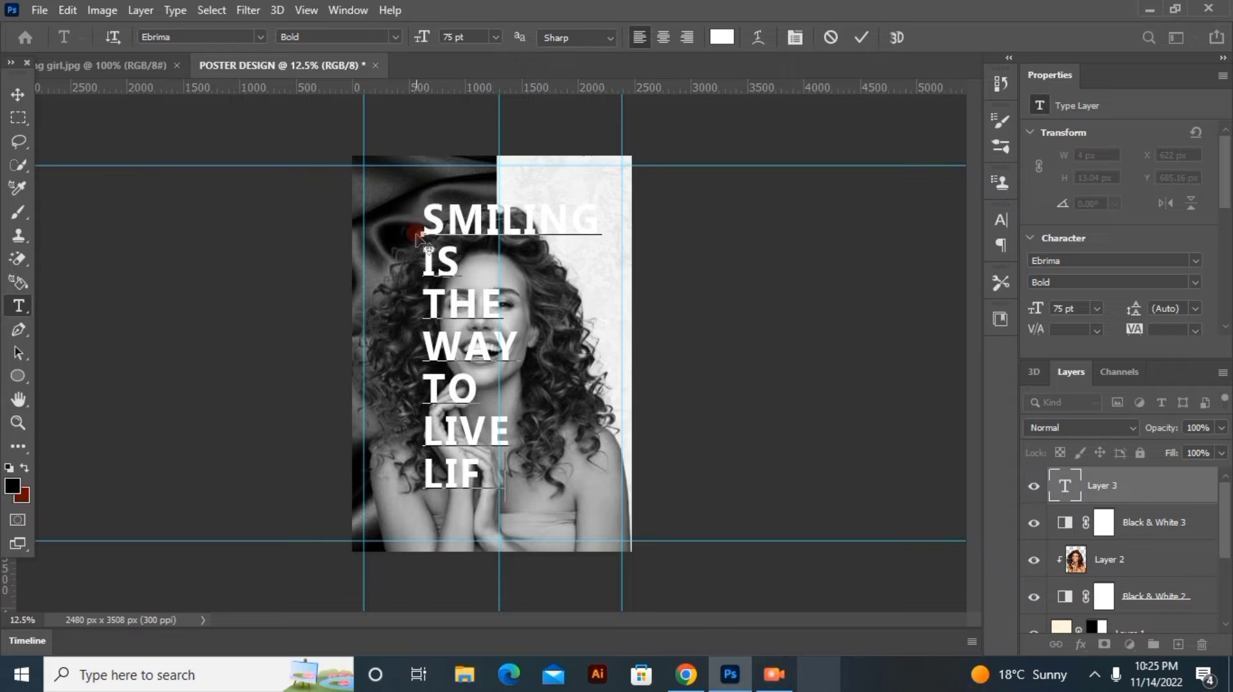
Step: Set the size of the whole text to 88 pt and shift it left so that it fits within the side guides
{"action": "left_click_drag", "start_coordinate": [426, 215], "coordinate": [613, 500]}
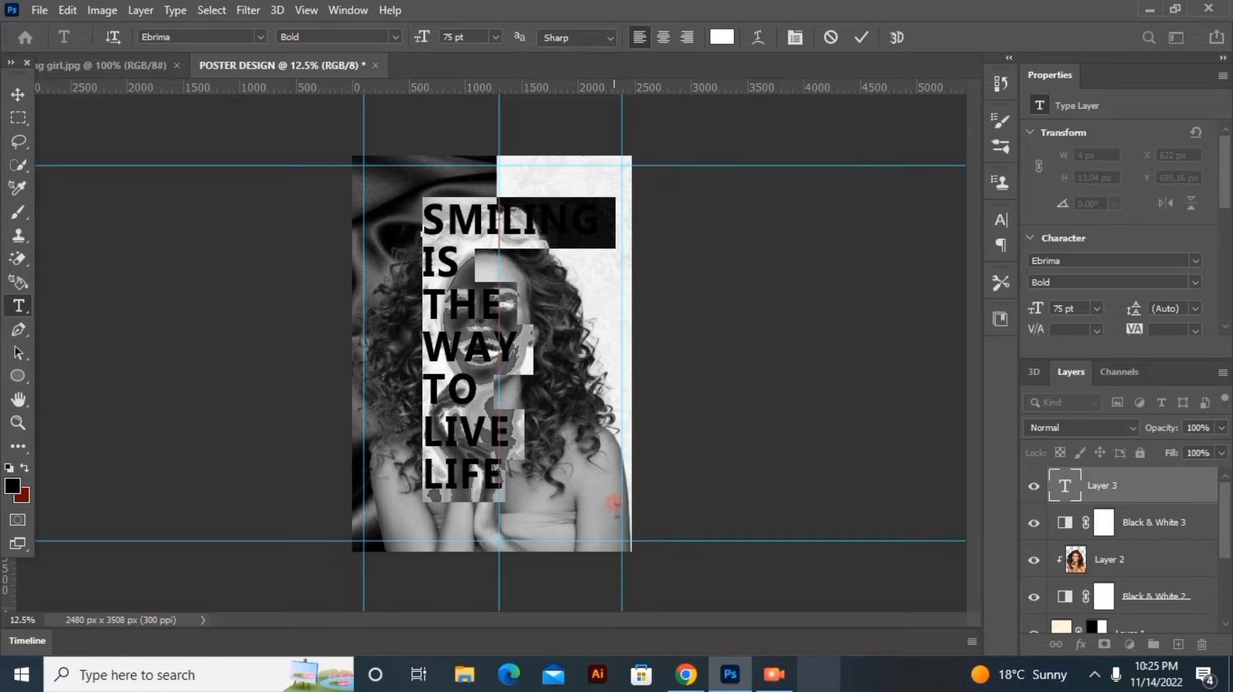
{"action": "mouse_move", "coordinate": [422, 39]}
{"action": "left_mouse_down"}
{"action": "mouse_move", "coordinate": [446, 44]}
{"action": "mouse_move", "coordinate": [430, 50]}
{"action": "left_mouse_up"}
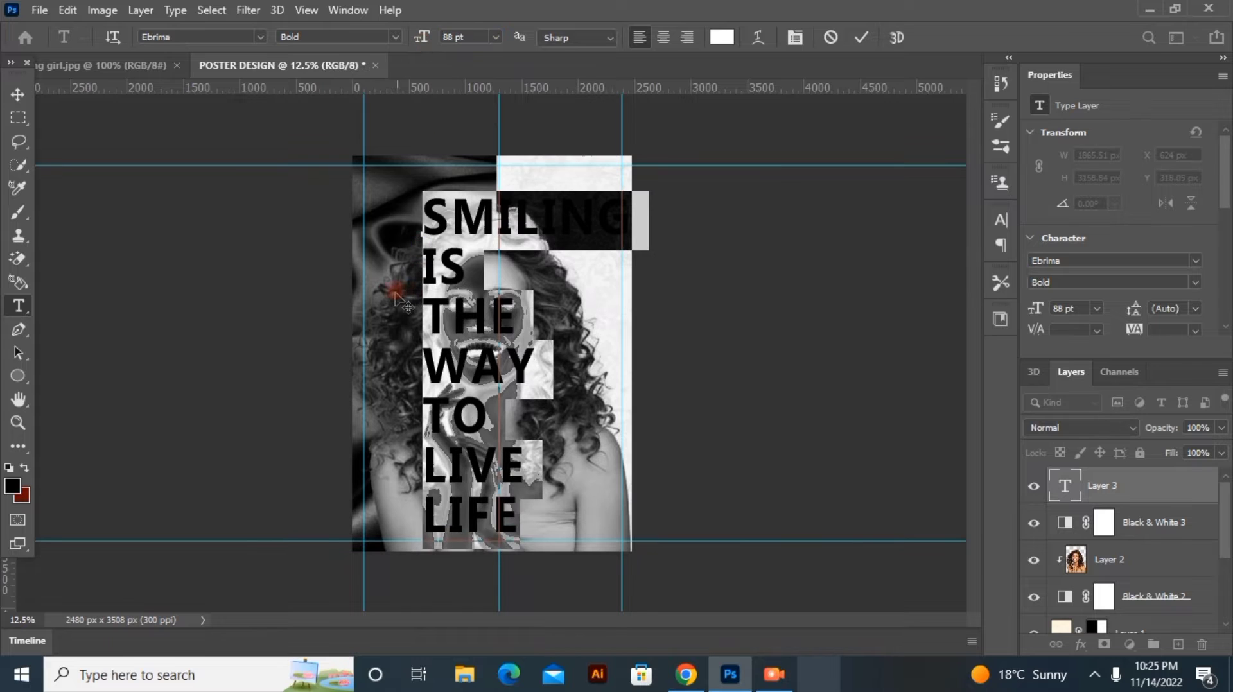
{"action": "left_click_drag", "start_coordinate": [406, 298], "coordinate": [377, 301]}
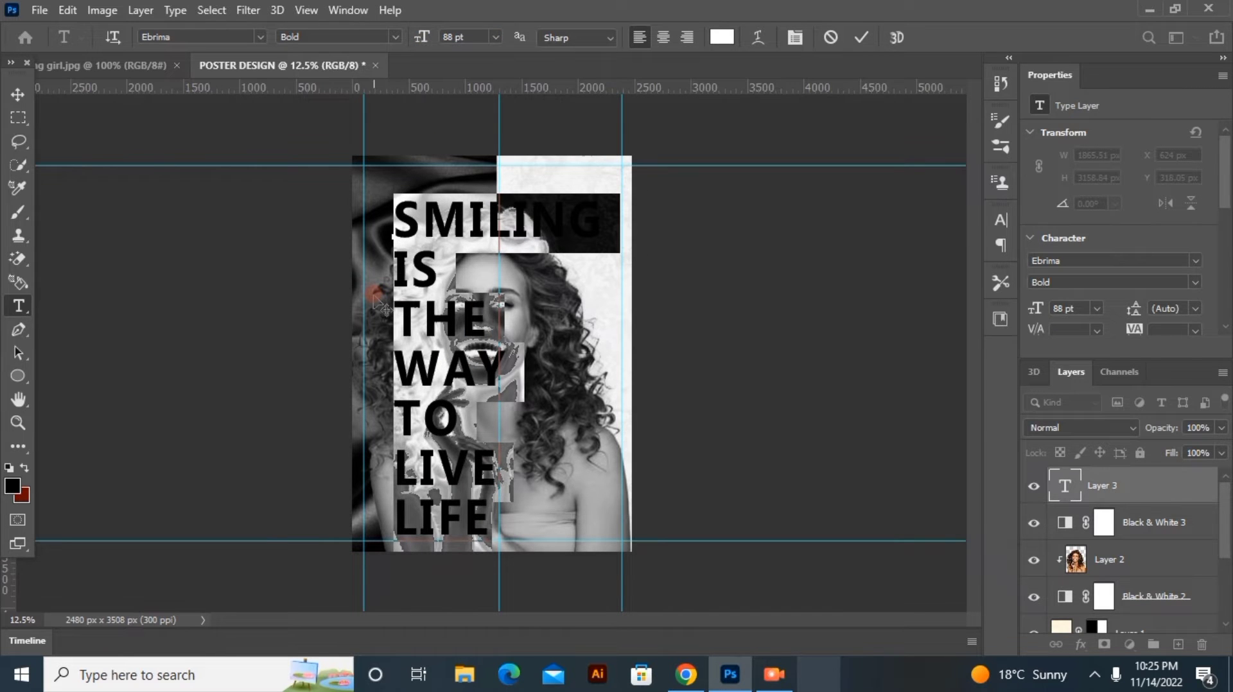
{"action": "left_click", "coordinate": [861, 38]}
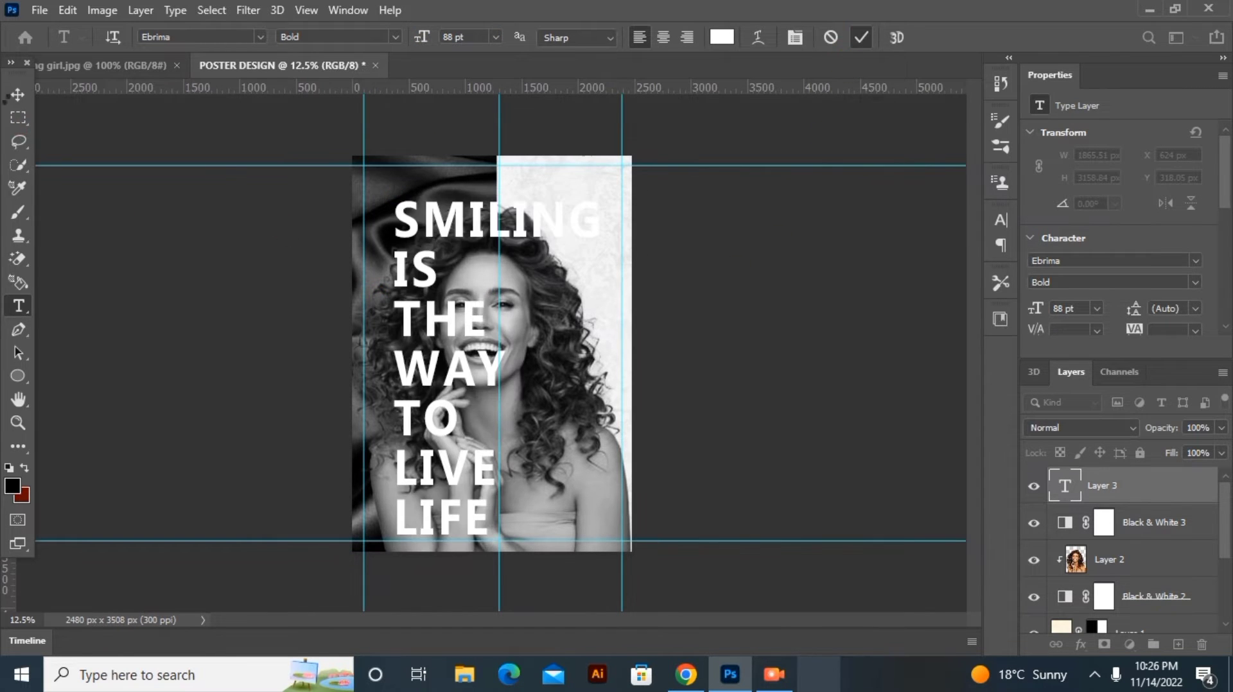
Step: Try to remove the text's fill with the Ellipse tool's shape settings
{"action": "right_click", "coordinate": [17, 376]}
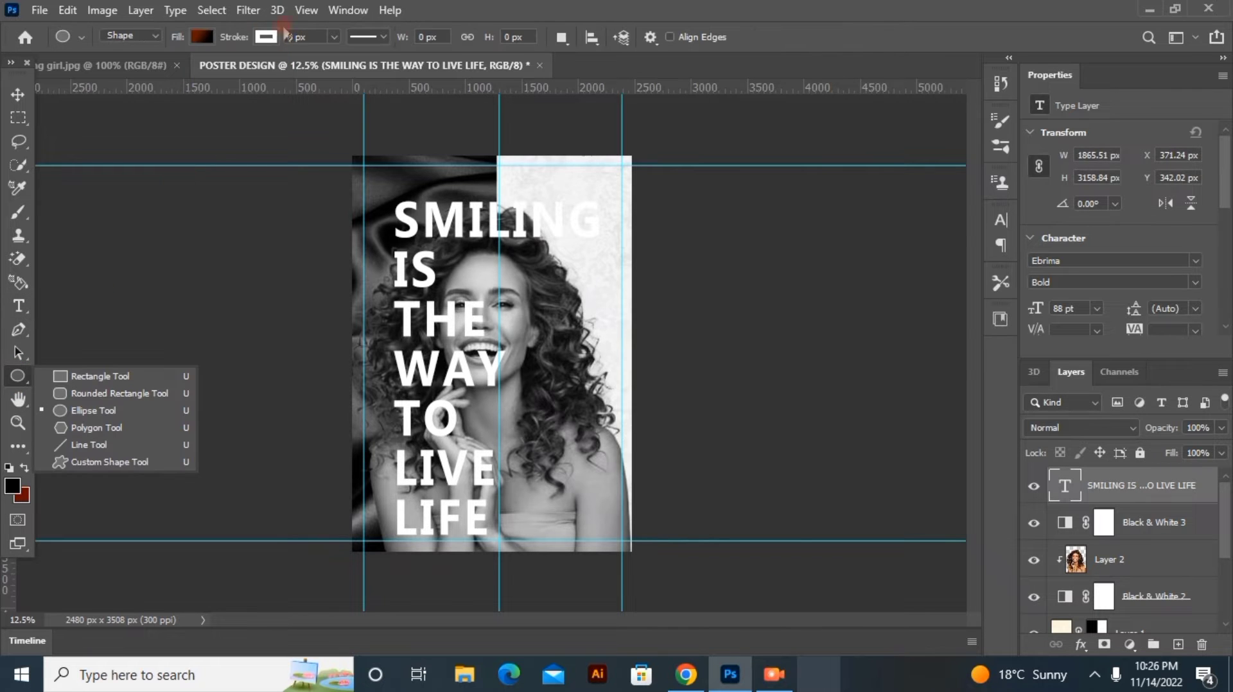
{"action": "left_click", "coordinate": [16, 95]}
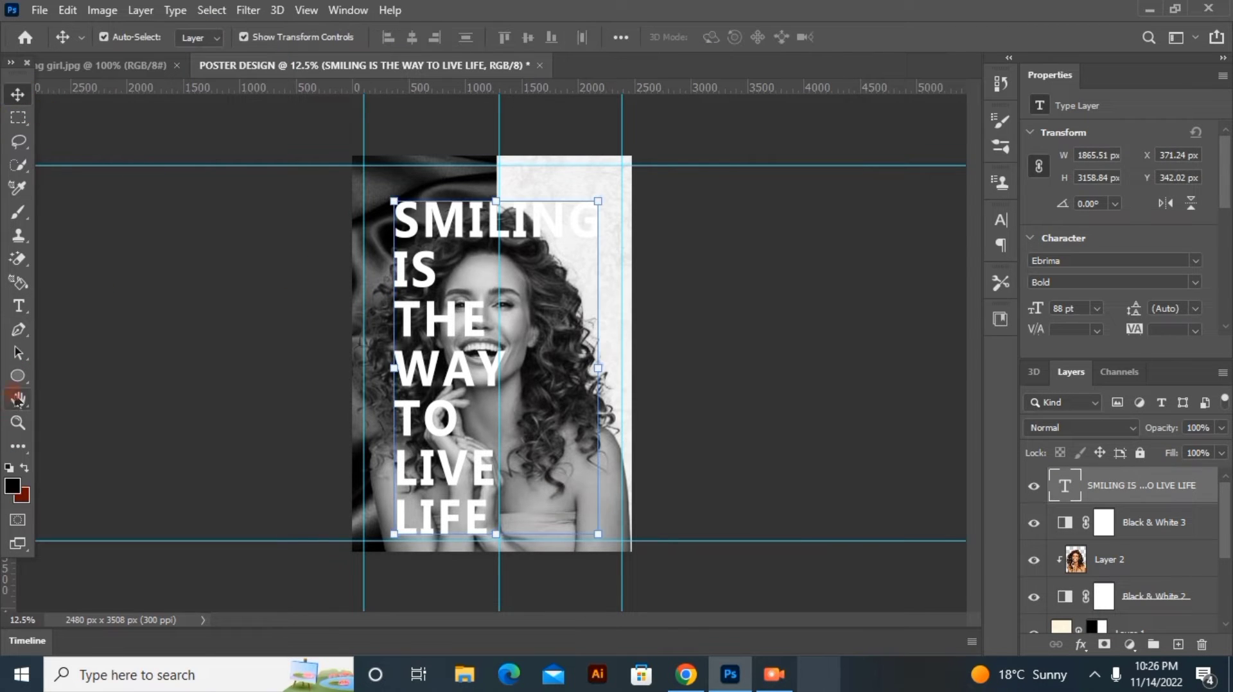
{"action": "left_click", "coordinate": [18, 377]}
{"action": "left_click", "coordinate": [201, 36]}
{"action": "left_click", "coordinate": [96, 71]}
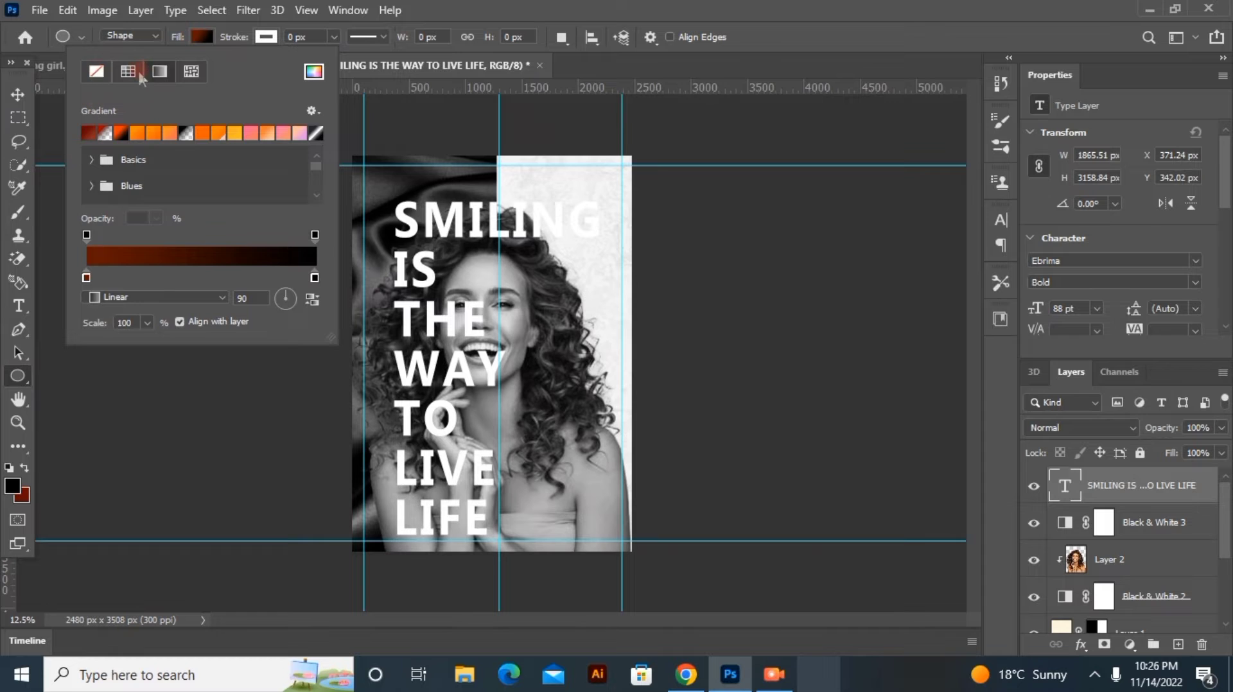
{"action": "left_click", "coordinate": [128, 71]}
{"action": "left_click", "coordinate": [99, 75]}
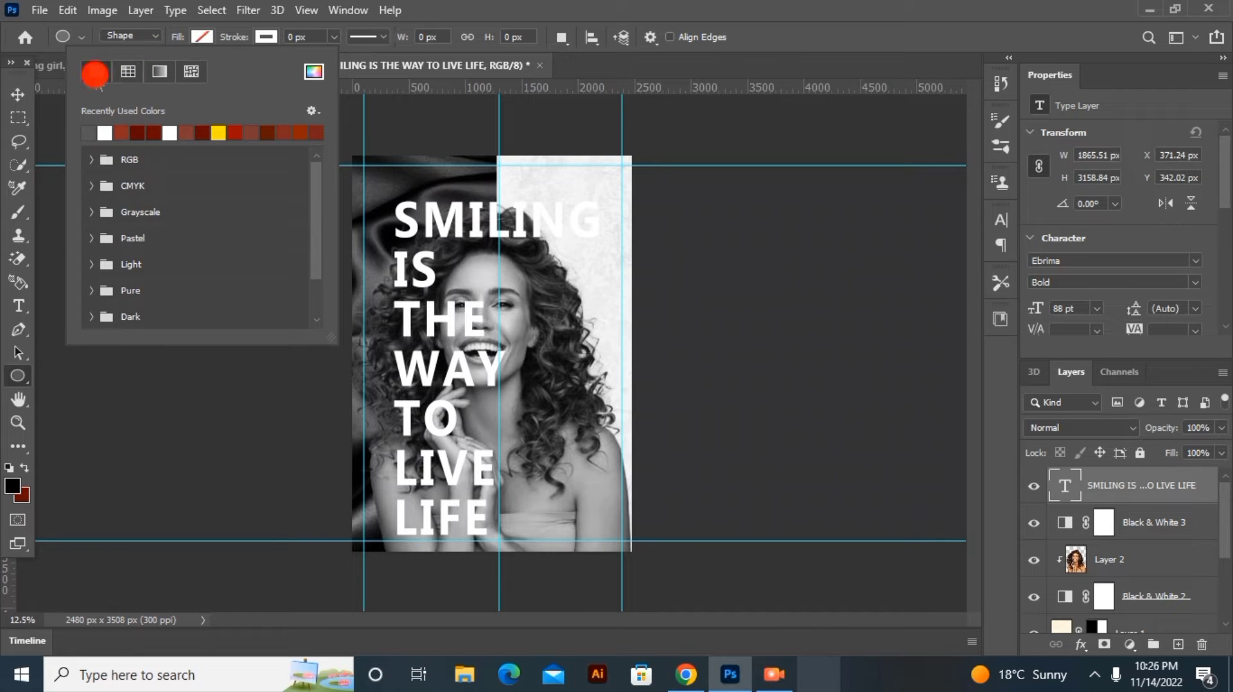
{"action": "left_click", "coordinate": [999, 350]}
Step: Convert the text layer to a shape and remove its fill
{"action": "right_click", "coordinate": [1126, 478]}
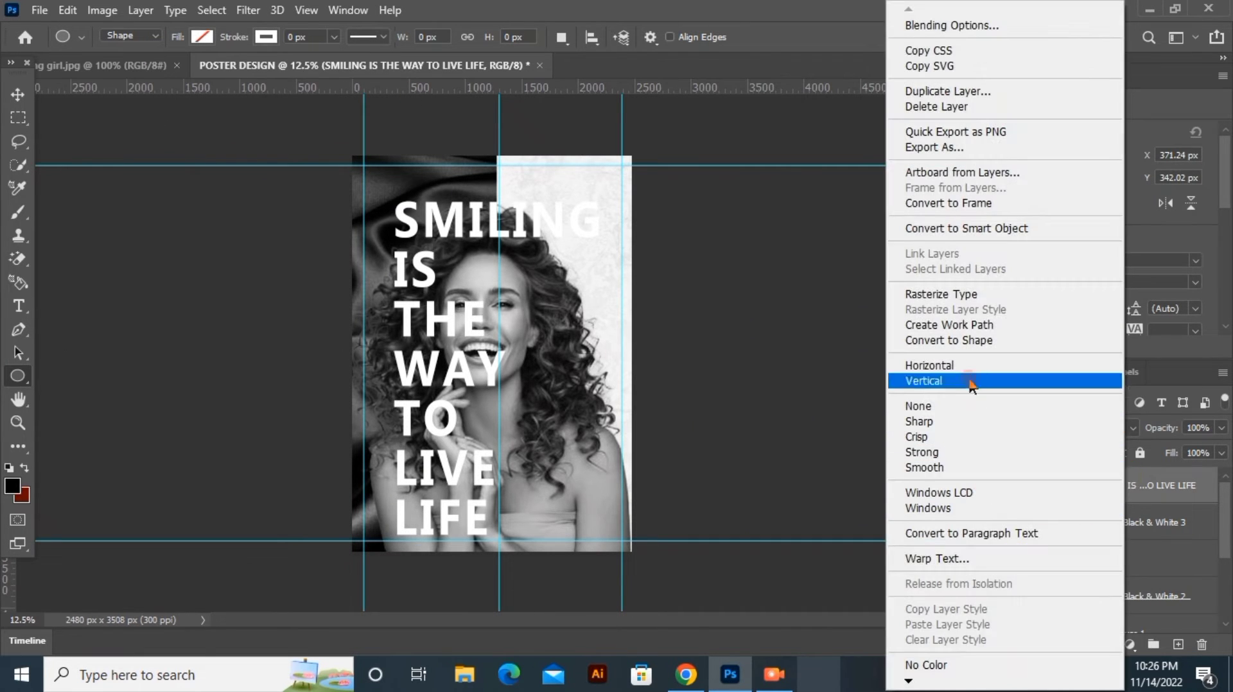
{"action": "left_click", "coordinate": [972, 347]}
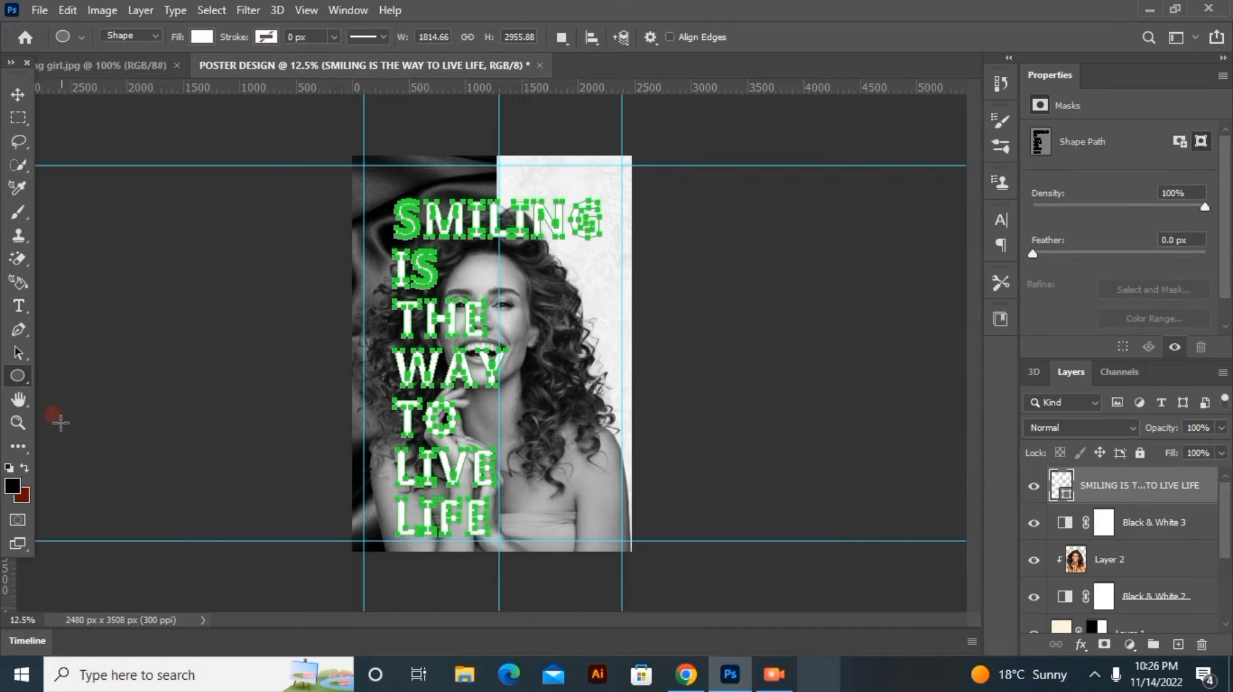
{"action": "left_click", "coordinate": [202, 37]}
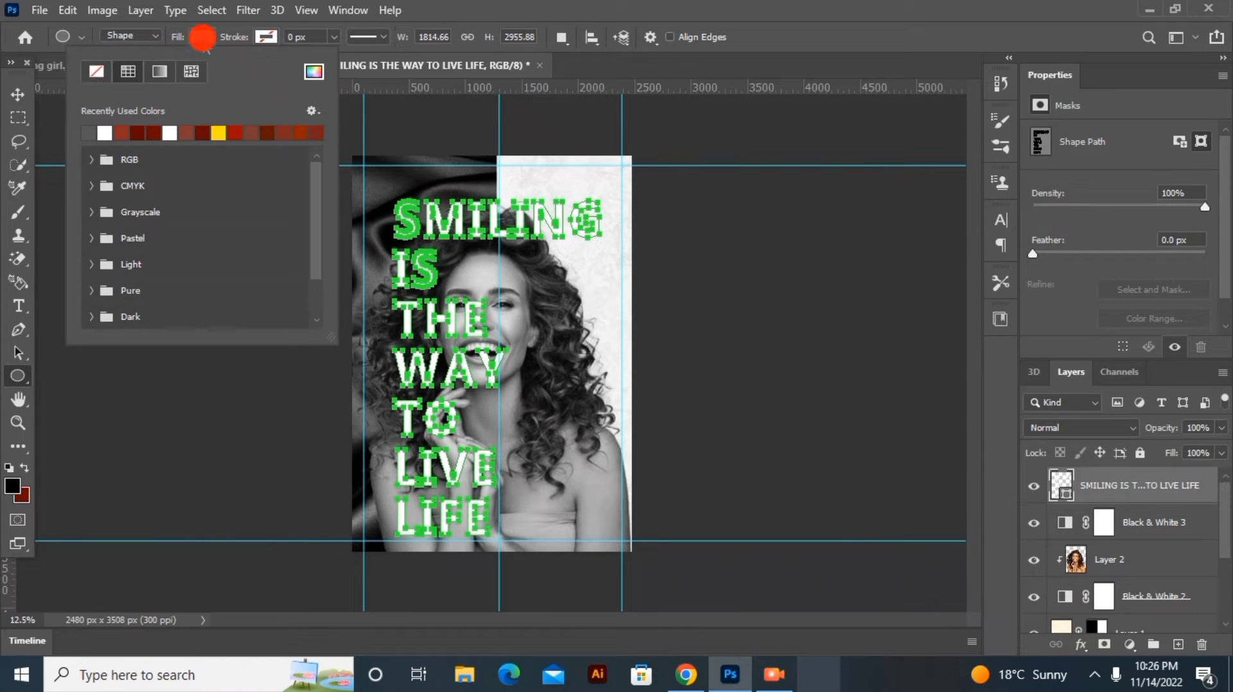
{"action": "left_click", "coordinate": [96, 71]}
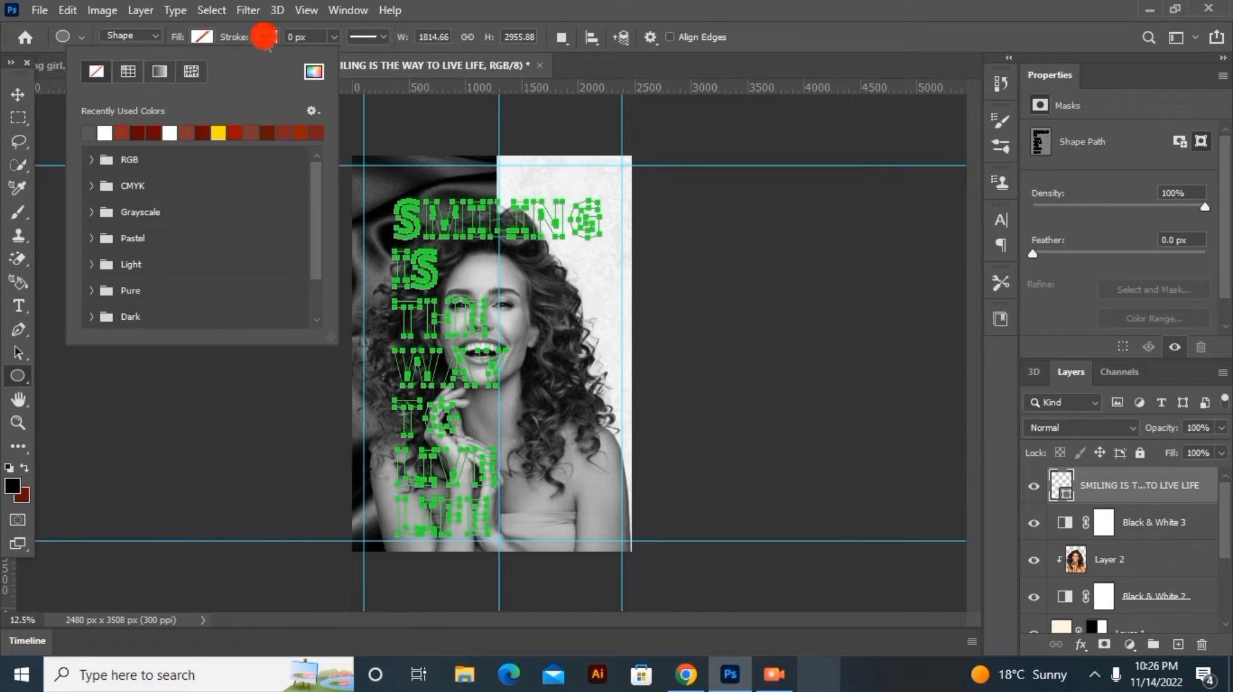
Step: Outline the lettering with a white stroke of 9 px
{"action": "left_click", "coordinate": [265, 36]}
{"action": "left_click", "coordinate": [234, 132]}
{"action": "left_click_drag", "start_coordinate": [230, 39], "coordinate": [240, 40]}
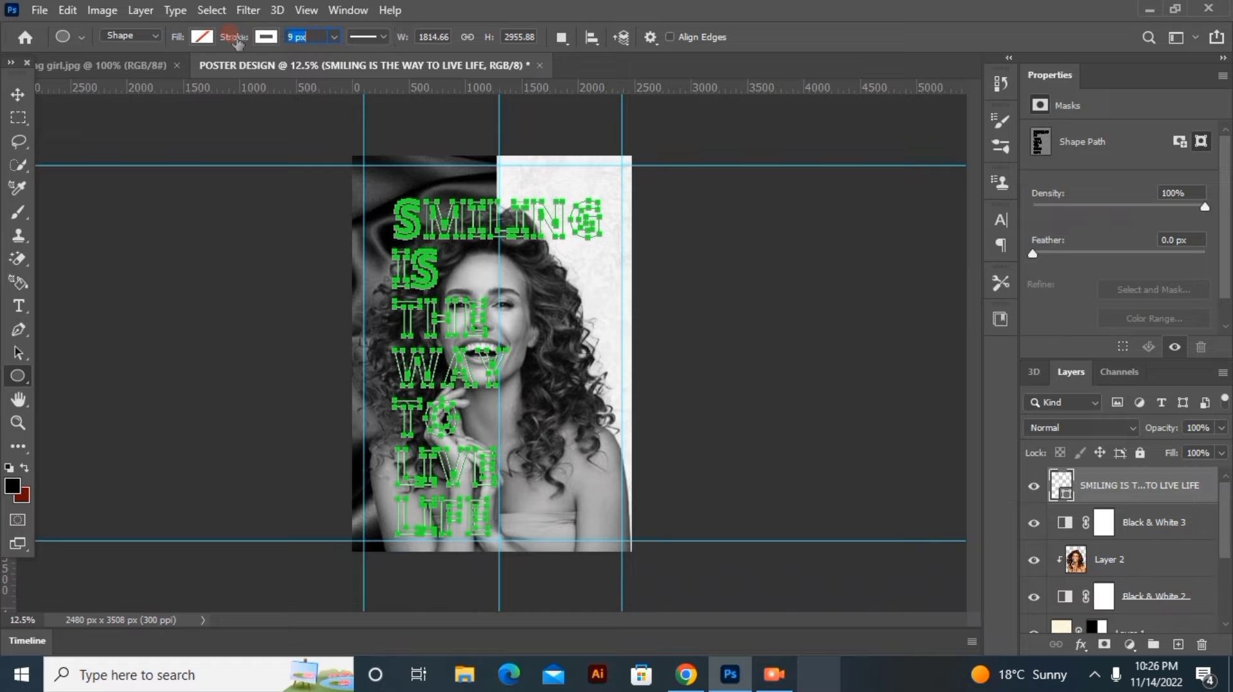
{"action": "left_click", "coordinate": [18, 95]}
{"action": "left_click", "coordinate": [251, 341]}
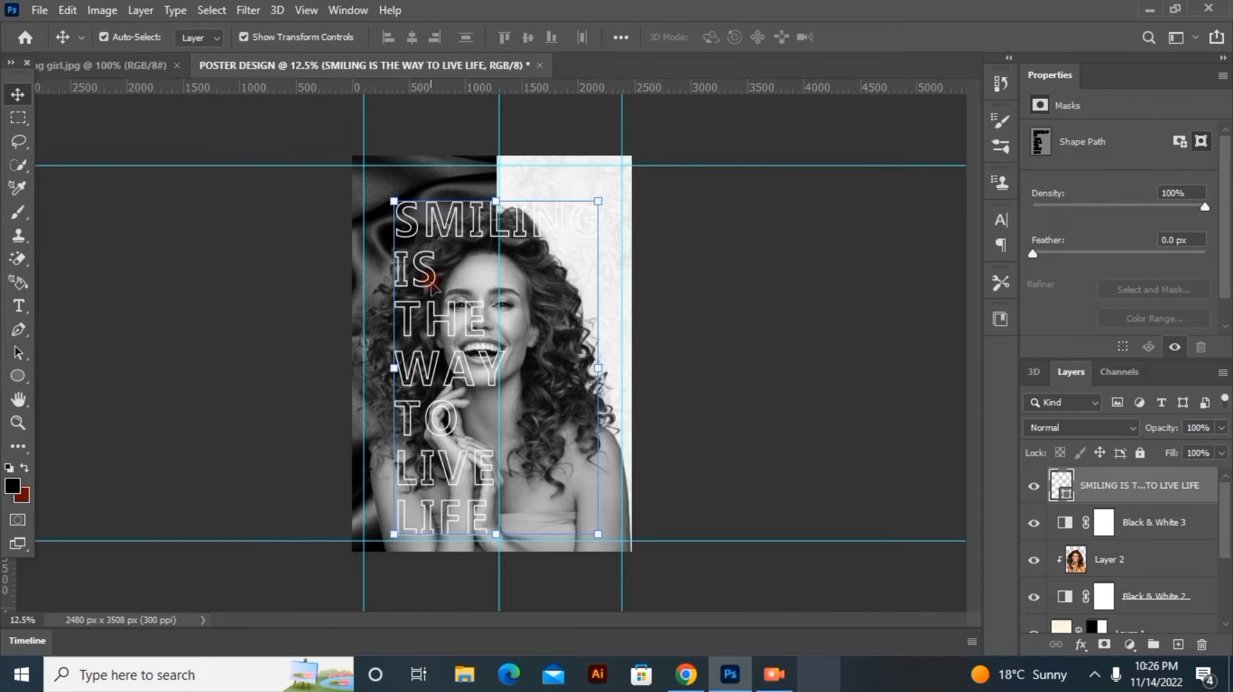
Step: Add a Color Overlay effect to the textured half's layer in dark grey #454545, sampled from the silk half
{"action": "left_click", "coordinate": [716, 311]}
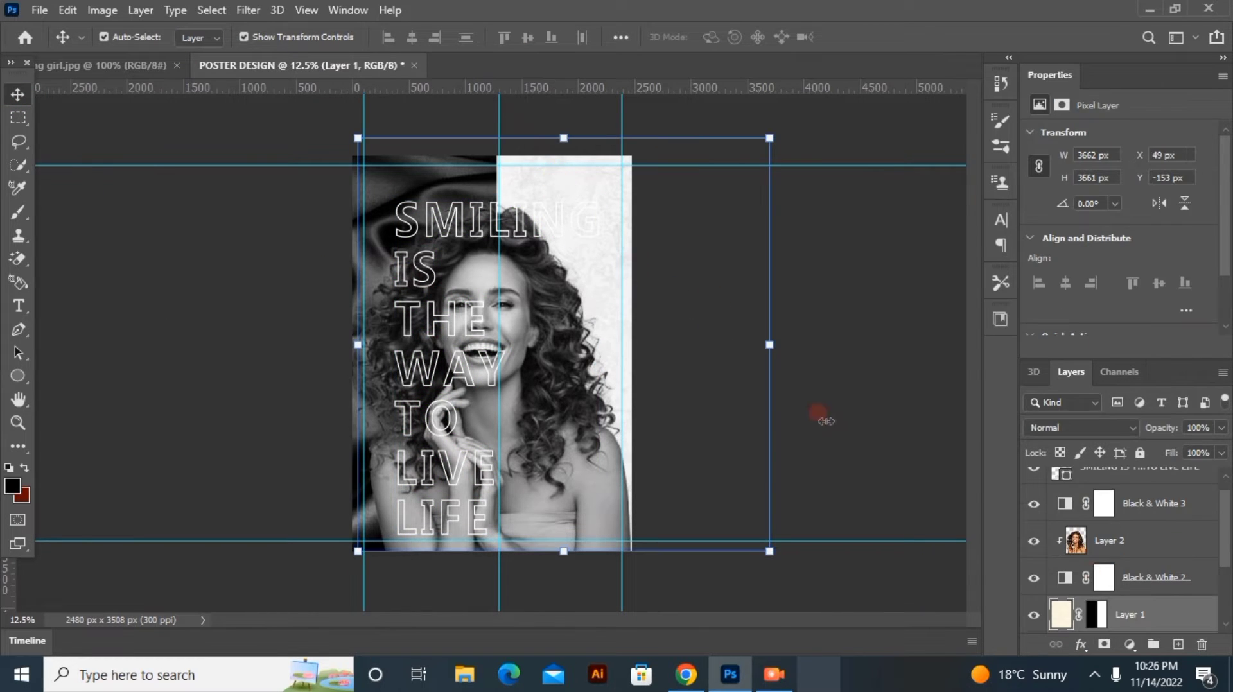
{"action": "left_click", "coordinate": [1059, 614]}
{"action": "double_click", "coordinate": [1059, 614]}
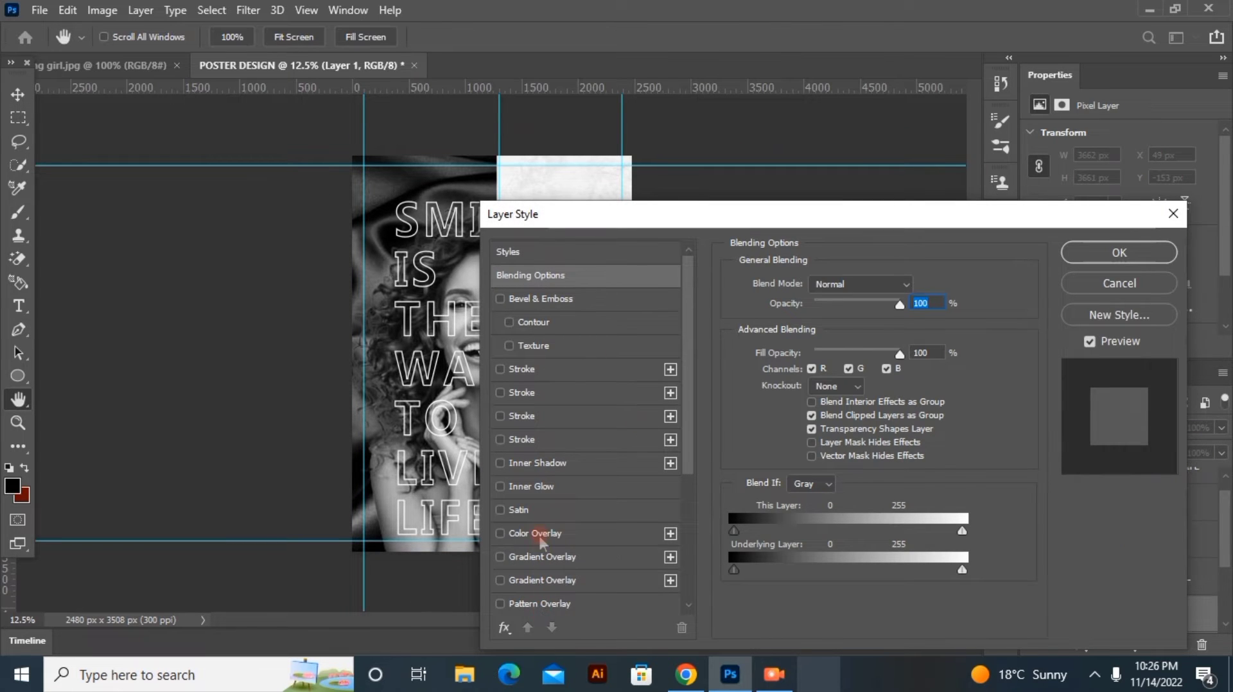
{"action": "left_click", "coordinate": [538, 535]}
{"action": "left_click", "coordinate": [917, 285]}
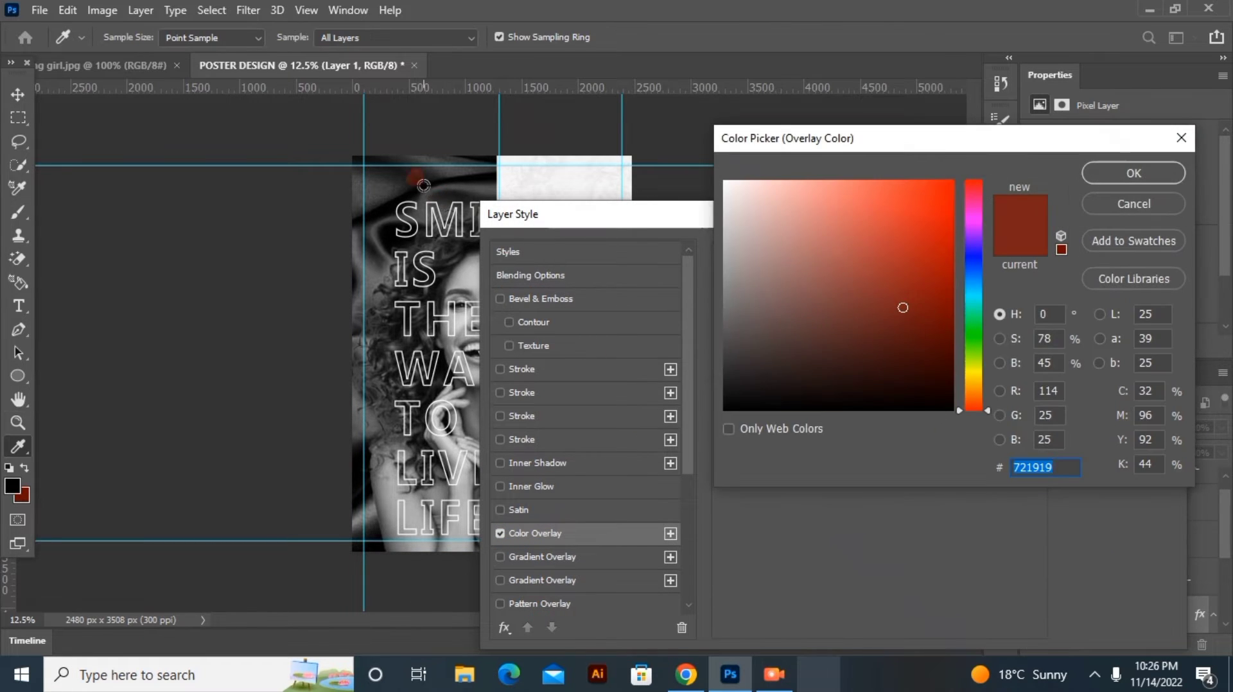
{"action": "left_click", "coordinate": [410, 181]}
{"action": "left_click", "coordinate": [412, 187]}
{"action": "left_click", "coordinate": [411, 186]}
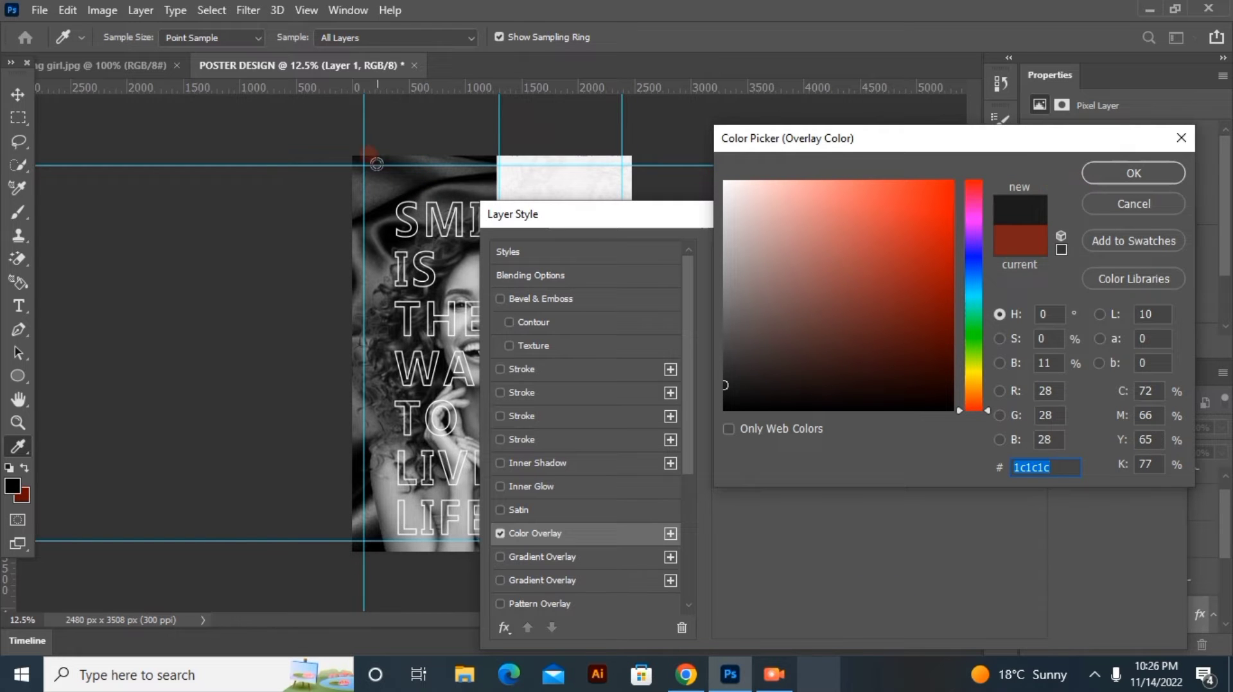
{"action": "left_click_drag", "start_coordinate": [376, 165], "coordinate": [701, 193]}
{"action": "left_click", "coordinate": [1131, 174]}
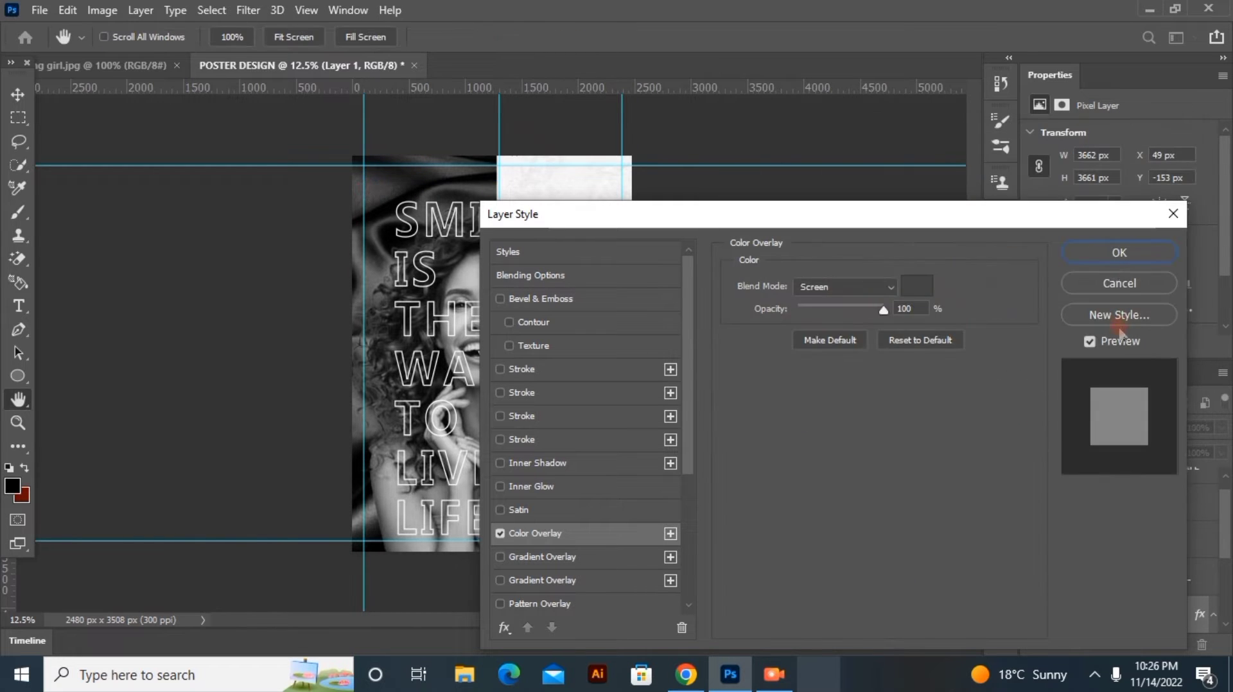
{"action": "left_click", "coordinate": [1119, 250]}
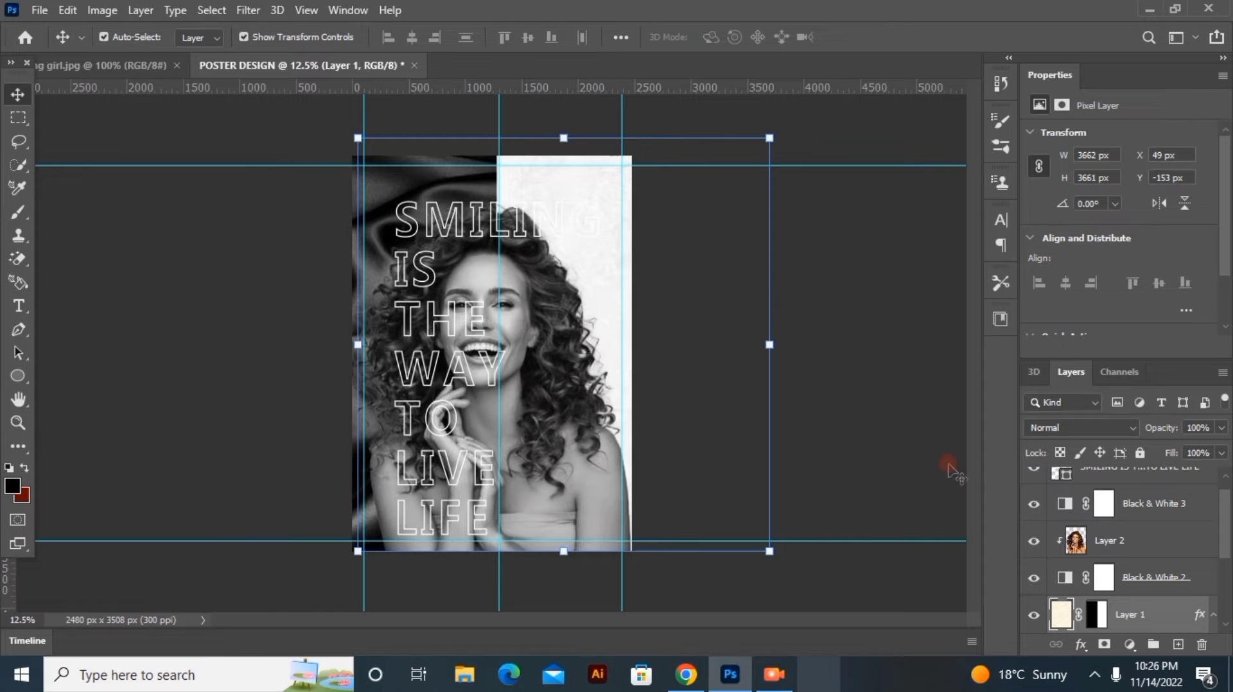
{"action": "left_click", "coordinate": [1130, 645]}
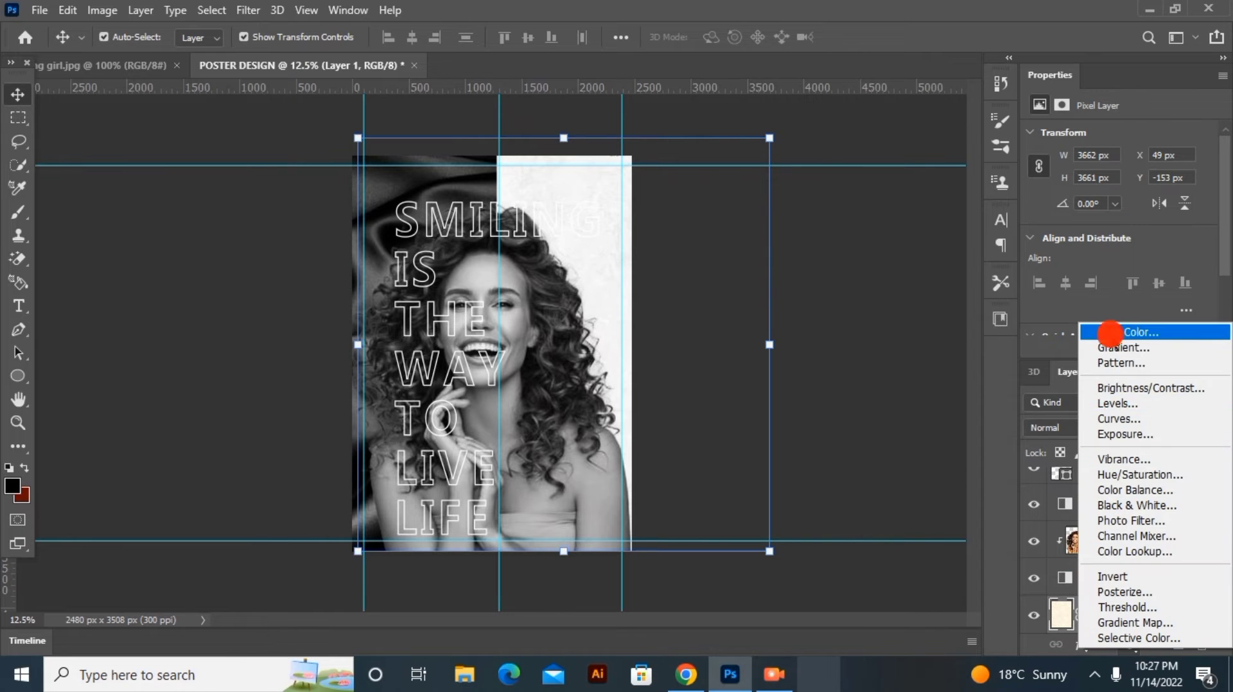
{"action": "left_click", "coordinate": [1110, 333]}
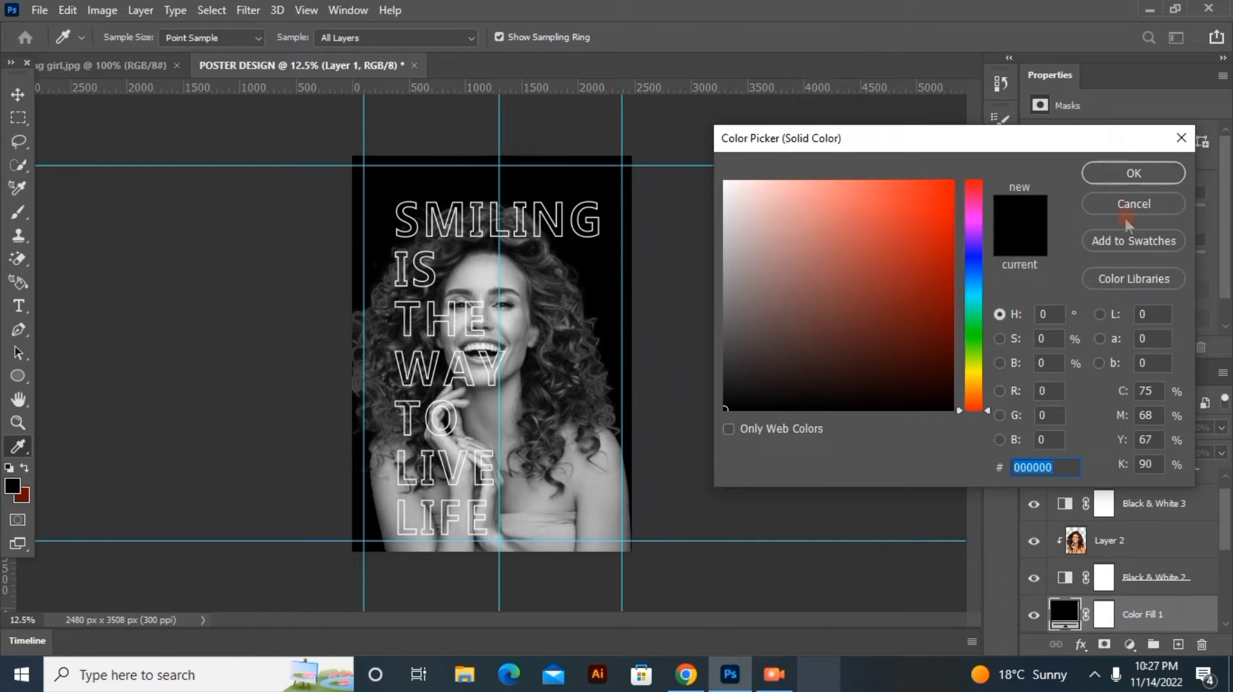
{"action": "key", "text": "Escape"}
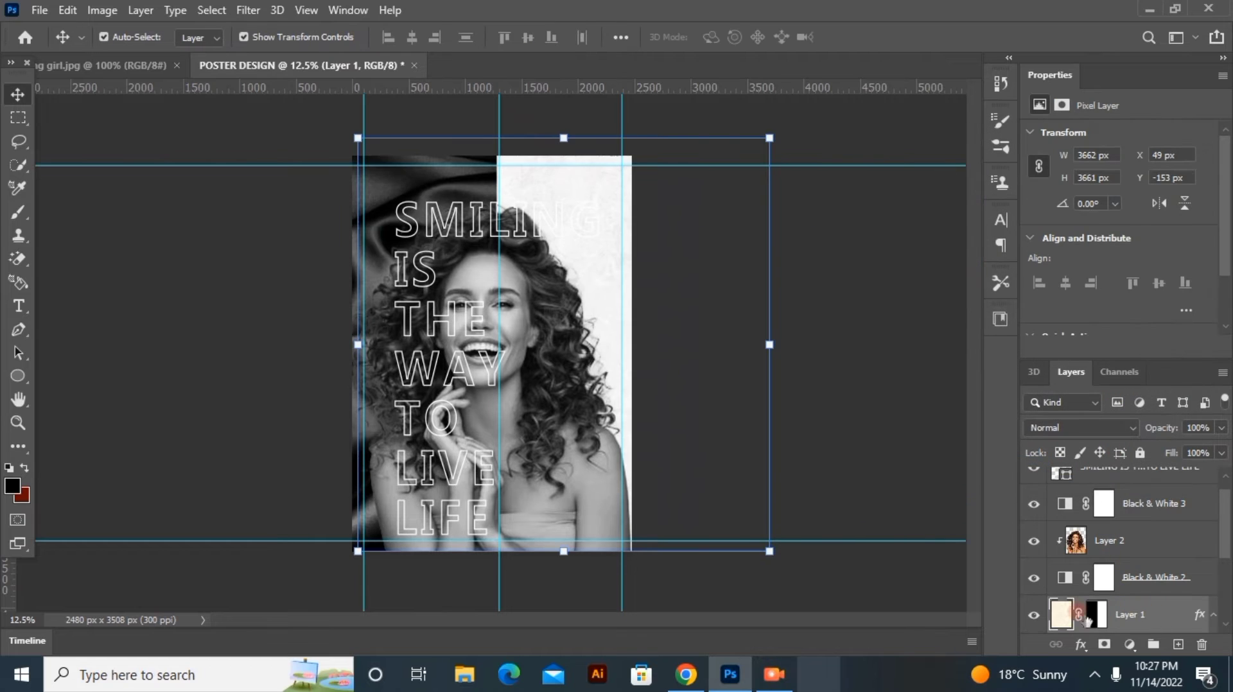
Step: Enable Bevel & Emboss on the textured half's layer and keep its overlay colour as it is
{"action": "right_click", "coordinate": [1059, 615]}
{"action": "right_click", "coordinate": [1056, 615]}
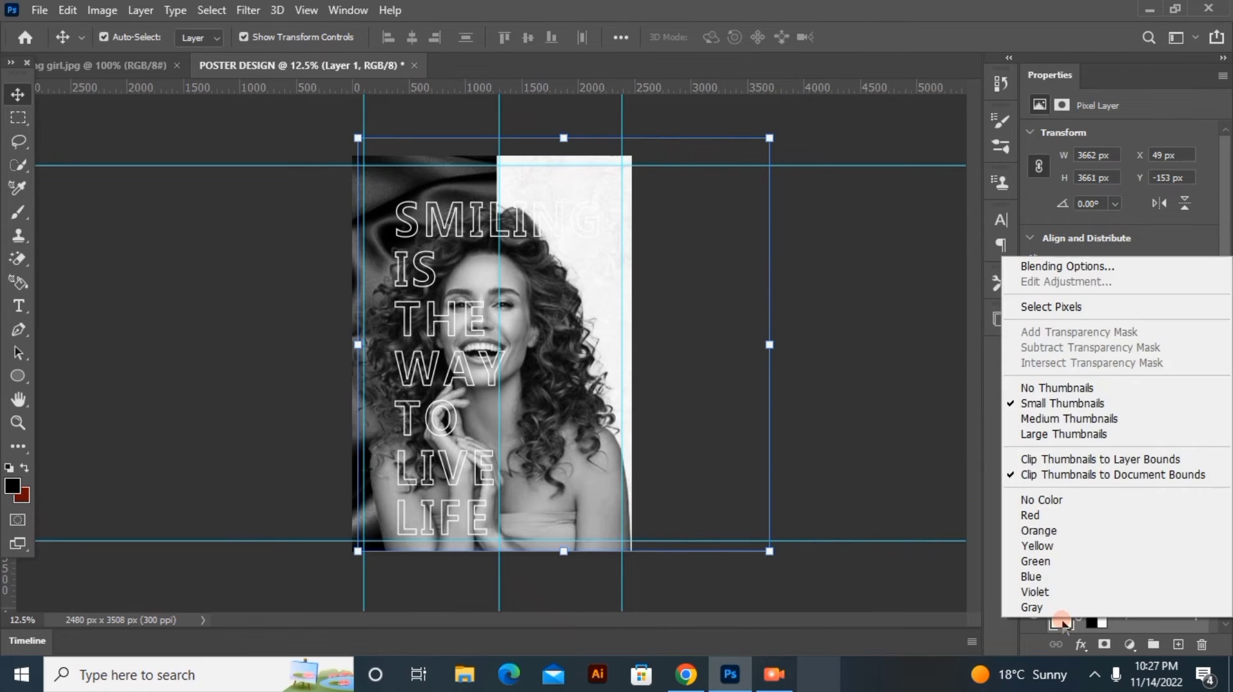
{"action": "left_click", "coordinate": [1056, 615]}
{"action": "double_click", "coordinate": [1058, 615]}
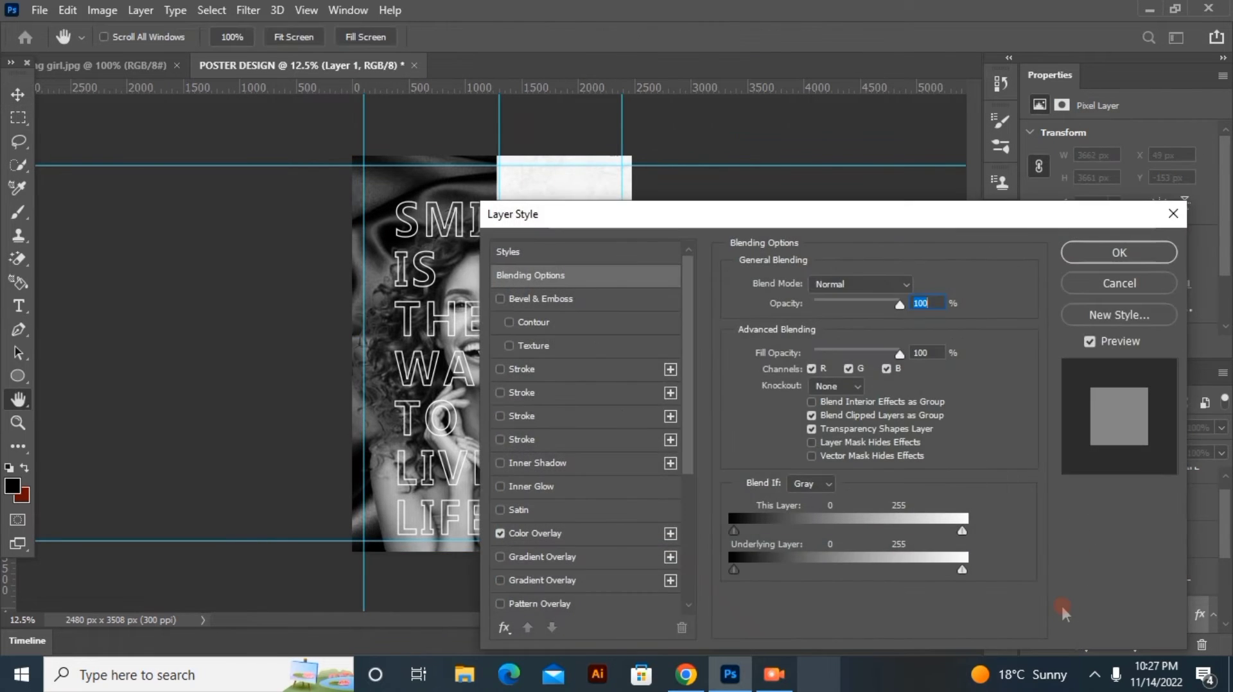
{"action": "left_click", "coordinate": [552, 533]}
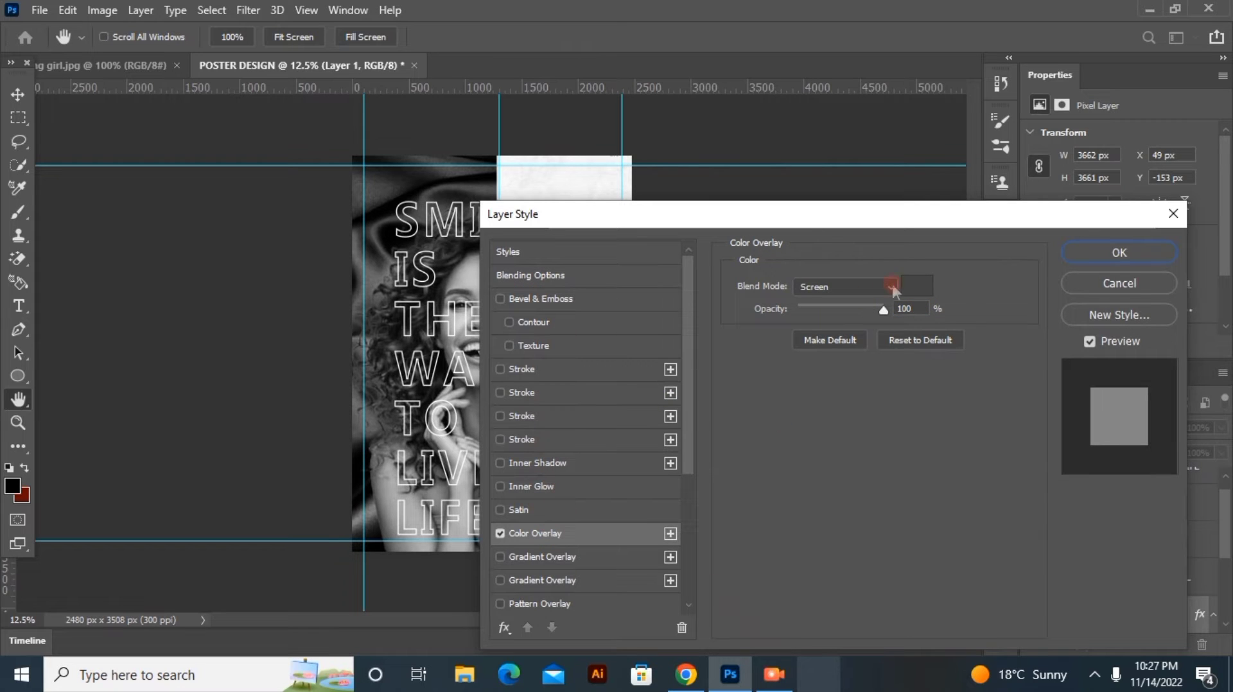
{"action": "left_click", "coordinate": [530, 299]}
{"action": "left_click", "coordinate": [548, 275]}
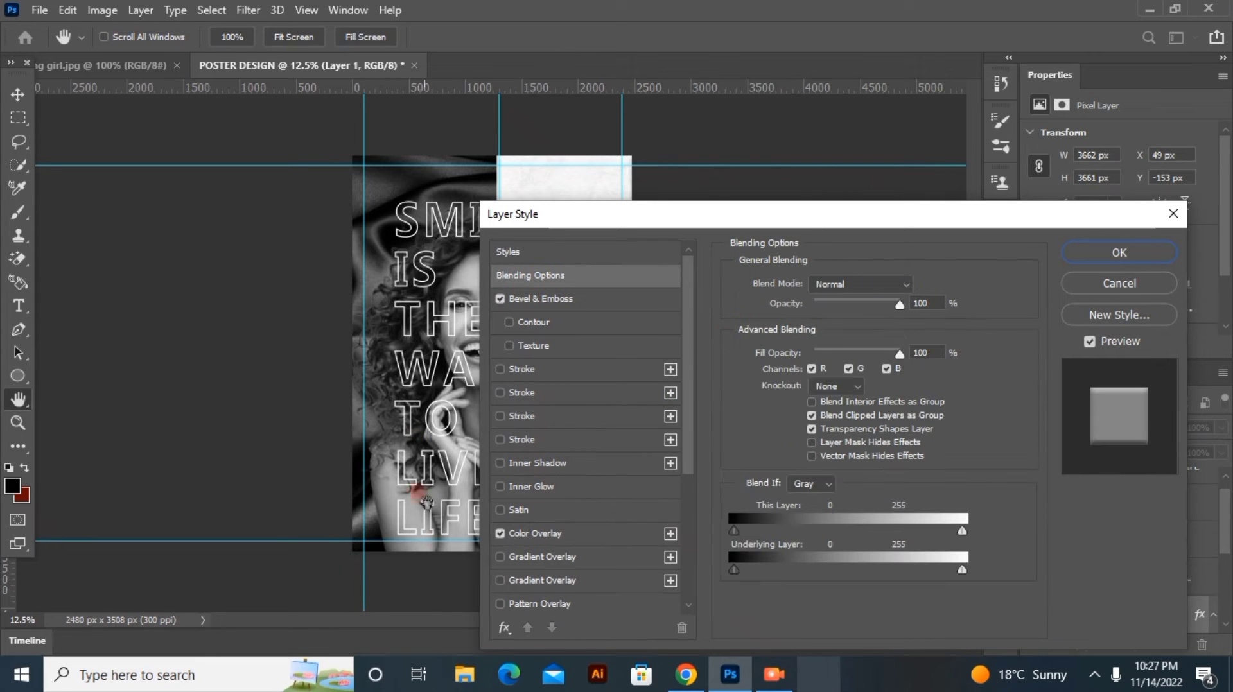
{"action": "left_click", "coordinate": [576, 532]}
{"action": "left_click", "coordinate": [907, 286]}
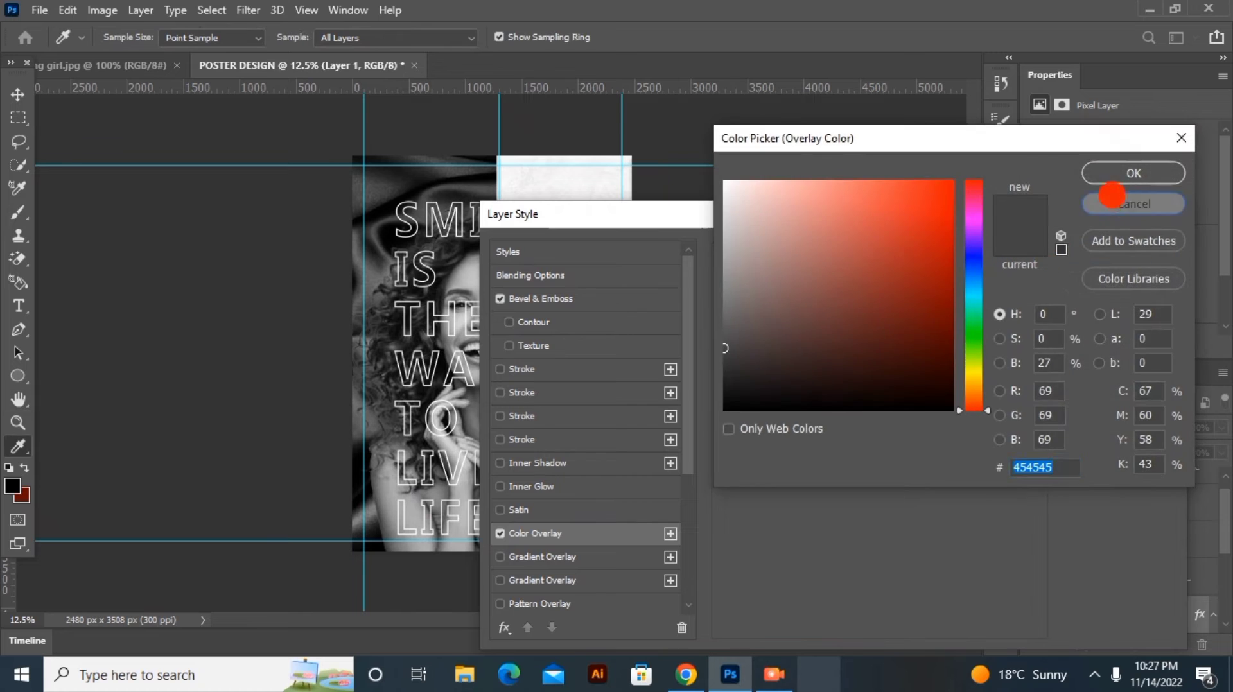
{"action": "left_click", "coordinate": [1112, 199]}
{"action": "left_click", "coordinate": [1135, 249]}
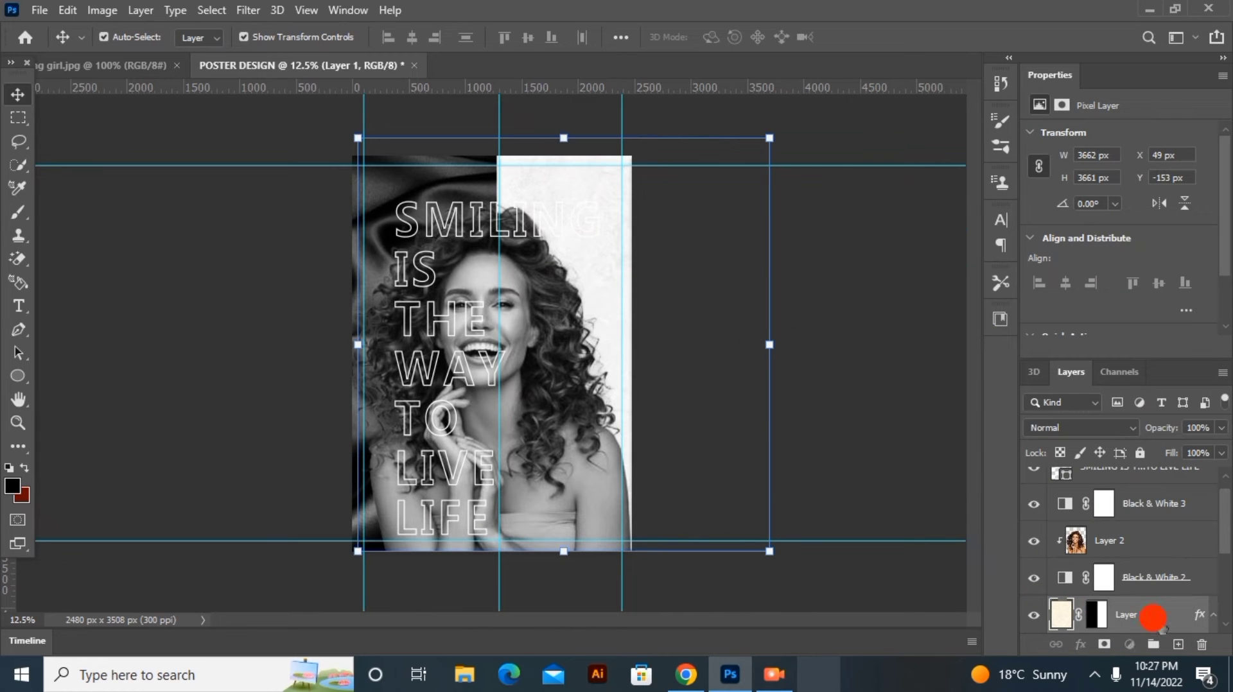
Step: Put the textured half's layer into its own group
{"action": "key", "text": "ctrl+g"}
{"action": "left_click_drag", "start_coordinate": [1221, 531], "coordinate": [1228, 560]}
{"action": "left_click", "coordinate": [1160, 585]}
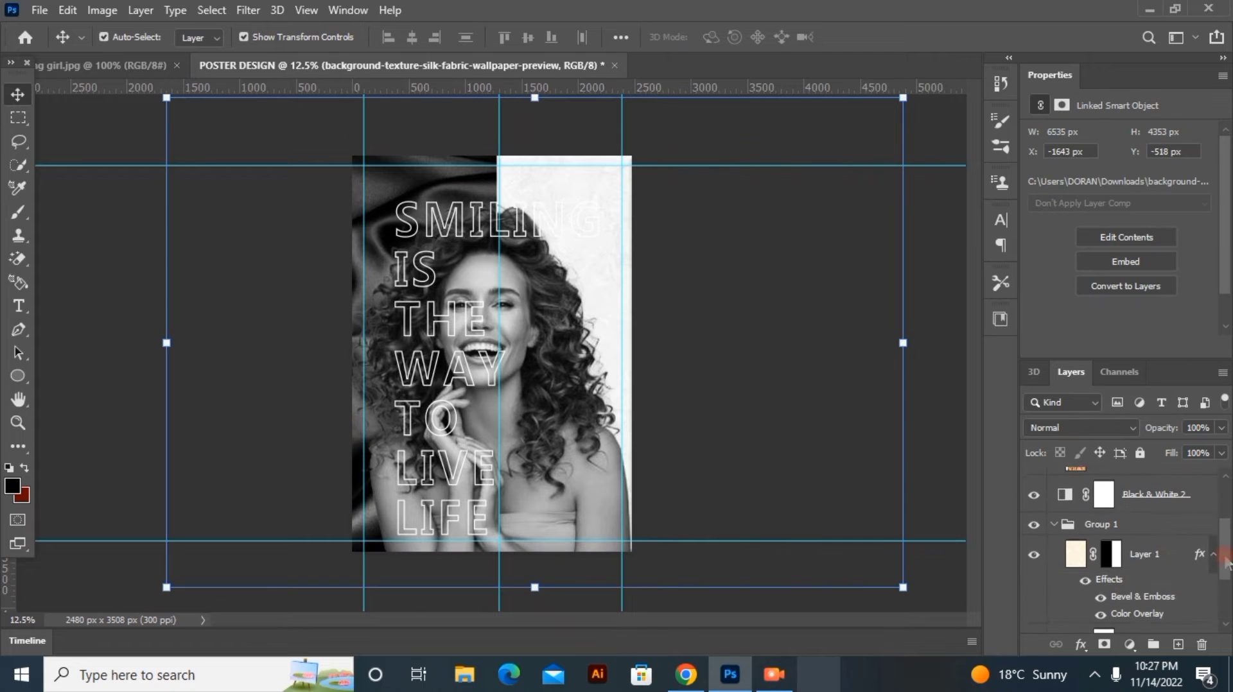
{"action": "left_click", "coordinate": [1148, 560]}
{"action": "left_click", "coordinate": [851, 421]}
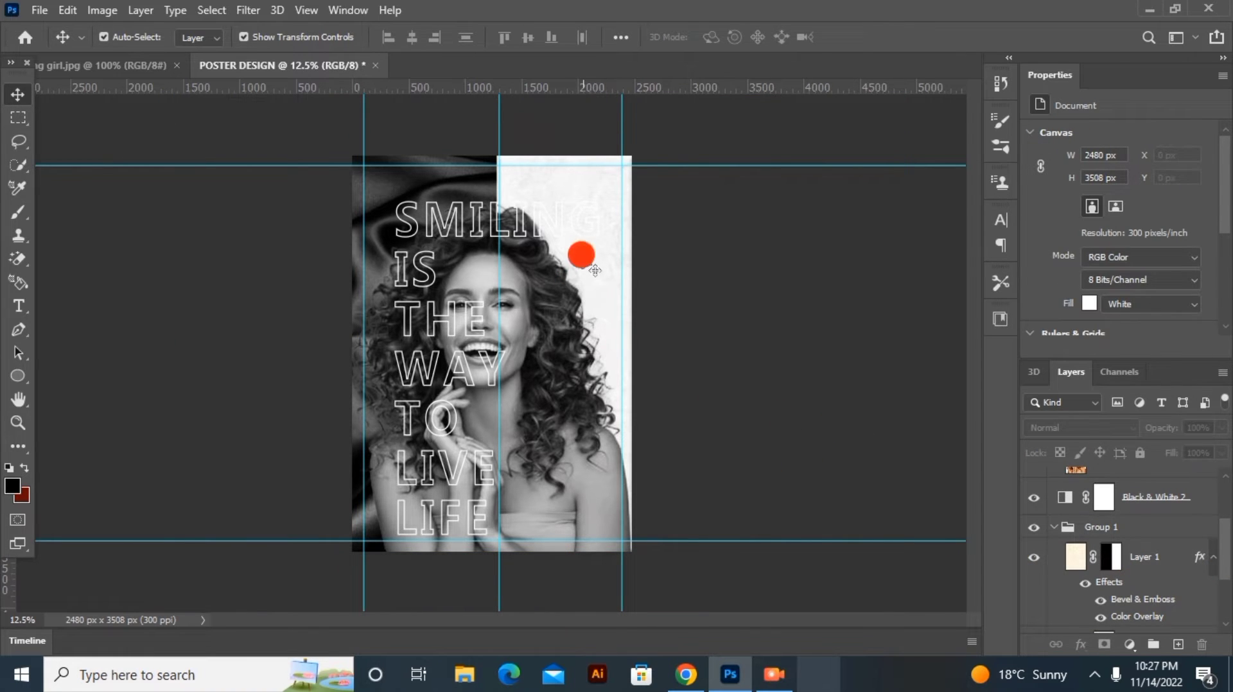
Step: Hide all layer effects of the textured half's layer
{"action": "left_click", "coordinate": [582, 256]}
{"action": "right_click", "coordinate": [1076, 565]}
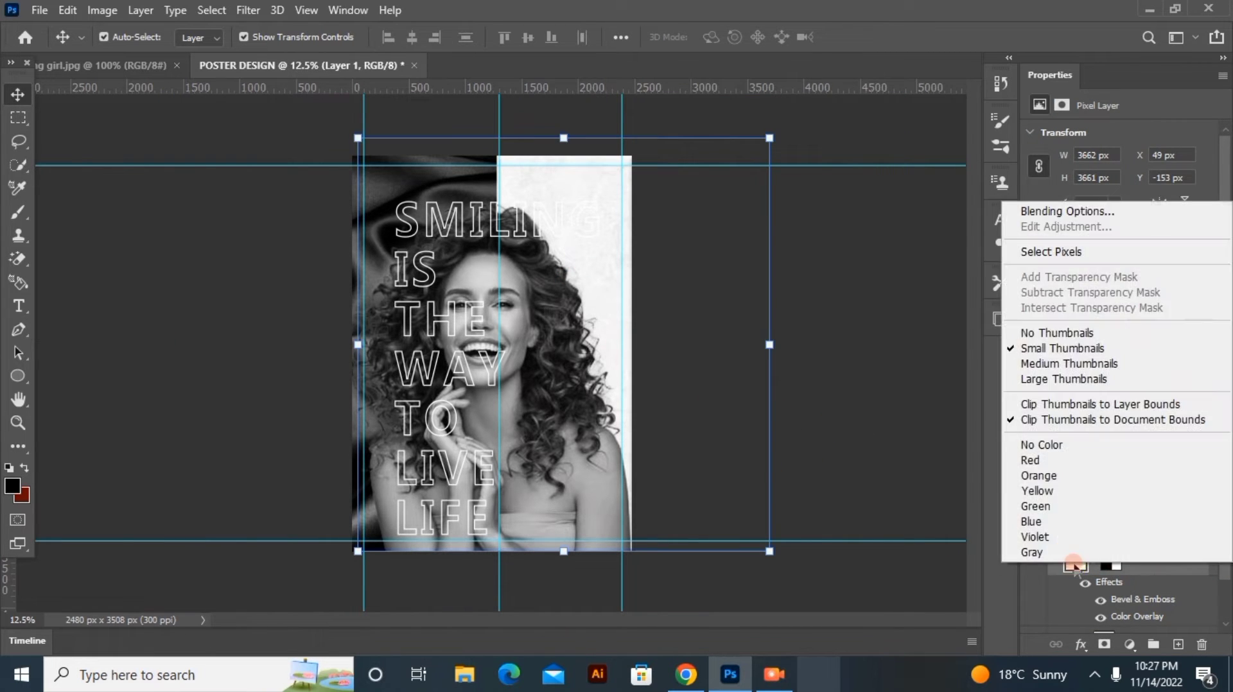
{"action": "left_click", "coordinate": [1069, 571]}
{"action": "left_click", "coordinate": [1085, 583]}
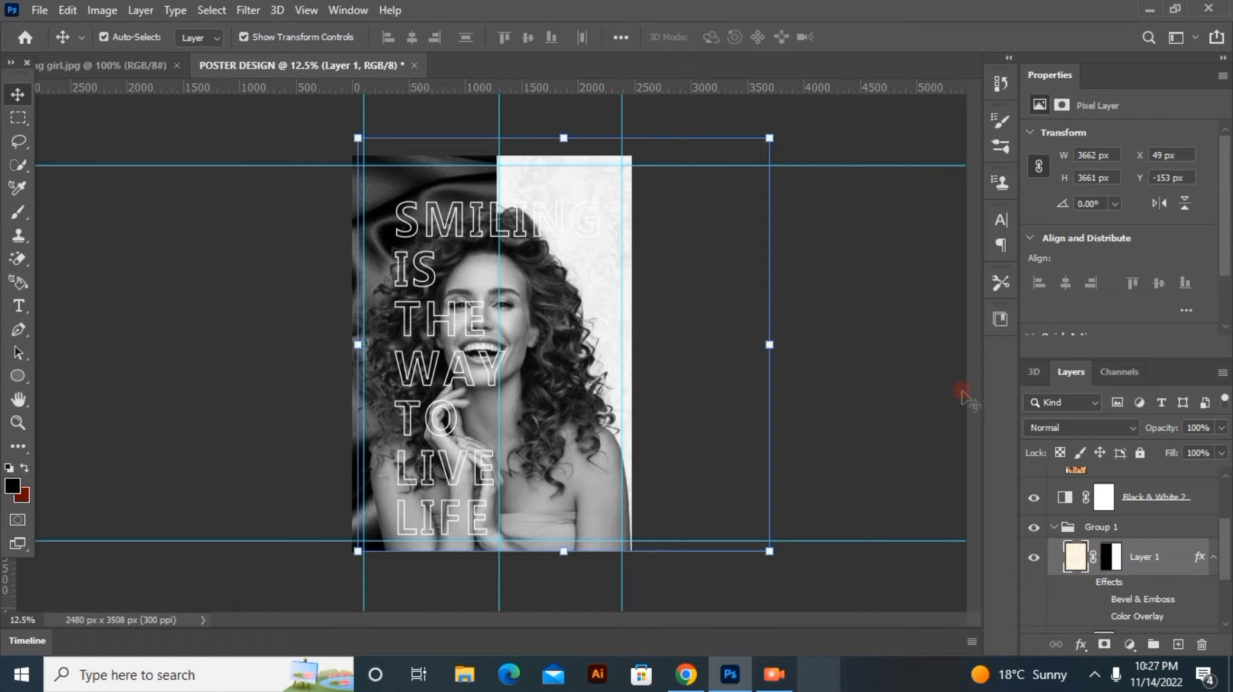
{"action": "left_click", "coordinate": [1108, 559]}
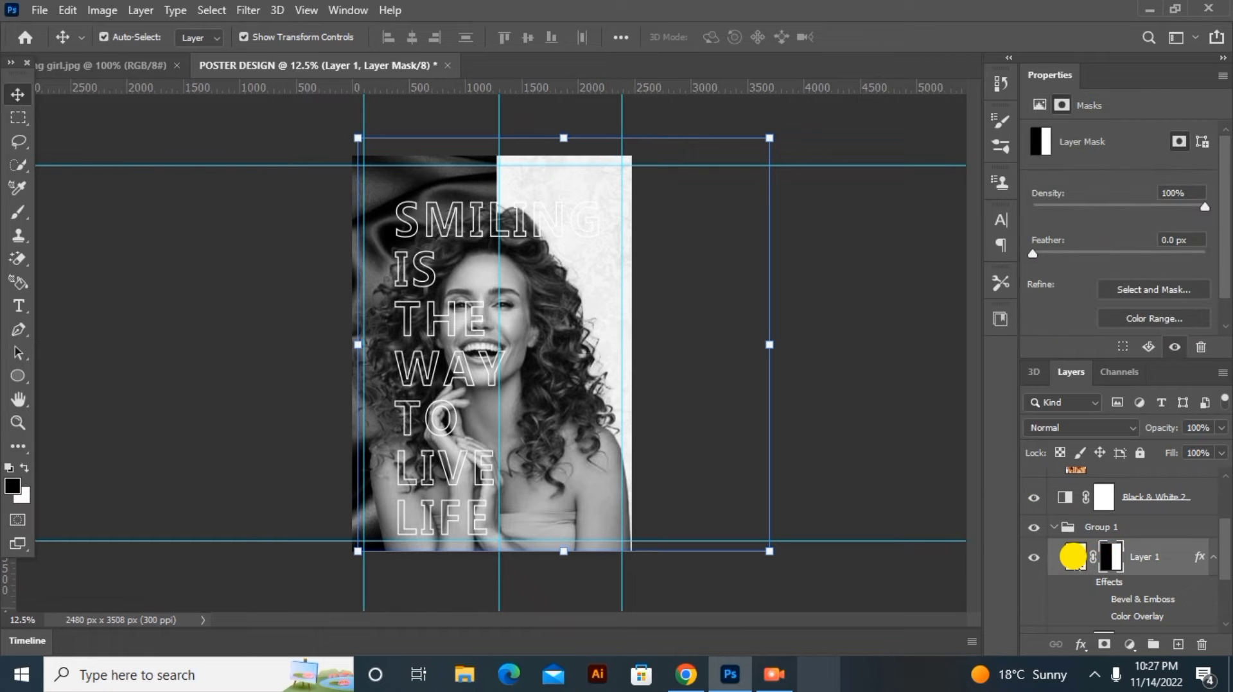
{"action": "left_click", "coordinate": [1074, 558]}
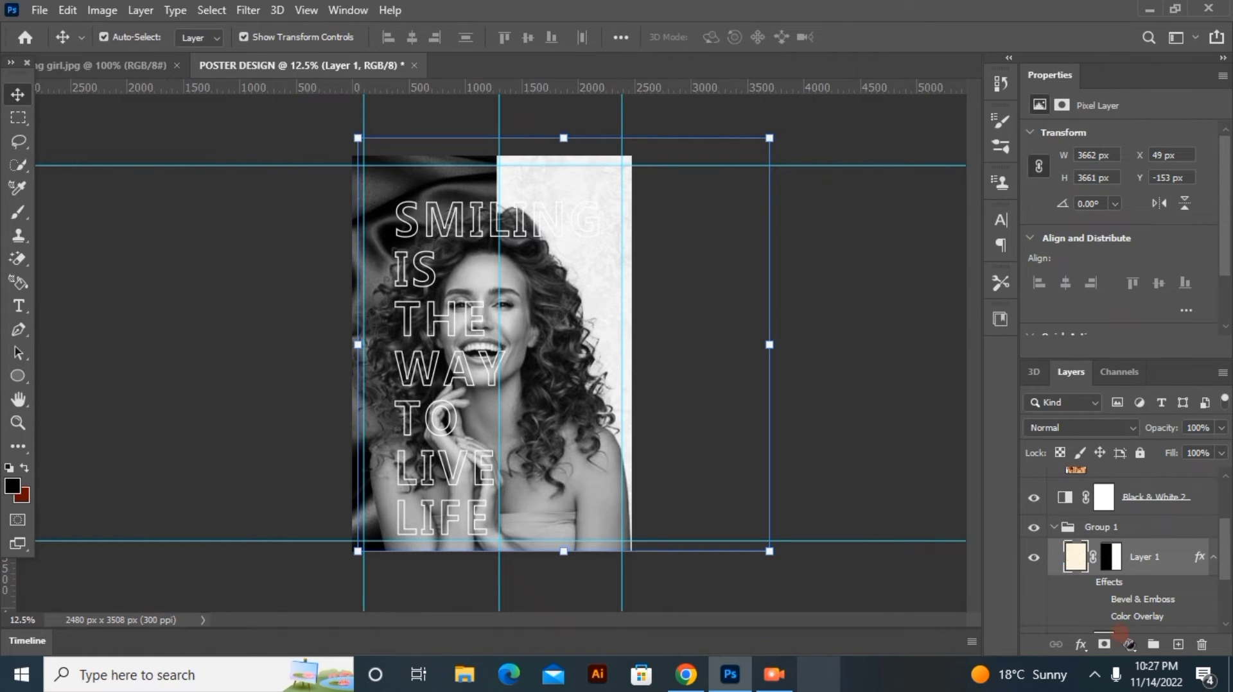
Step: Add a black #000000 solid colour fill layer and move it directly above the Background layer, beneath the silk image
{"action": "left_click", "coordinate": [1127, 642]}
{"action": "left_click", "coordinate": [1117, 326]}
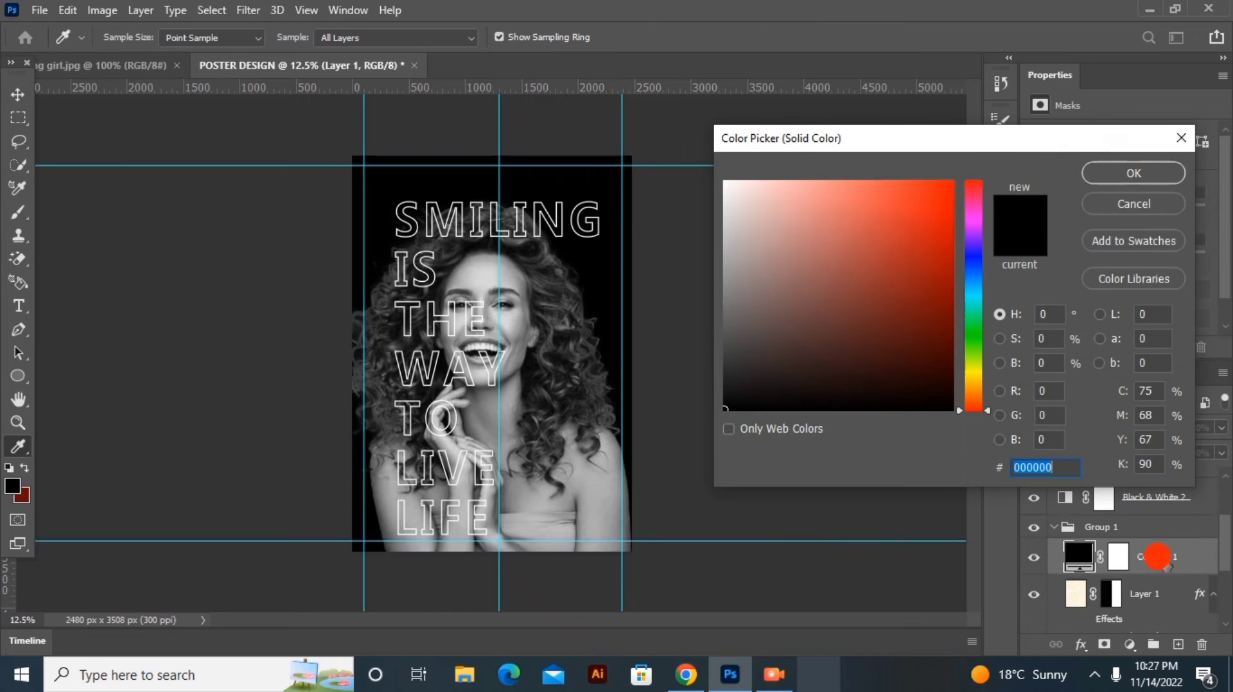
{"action": "left_click", "coordinate": [1134, 178]}
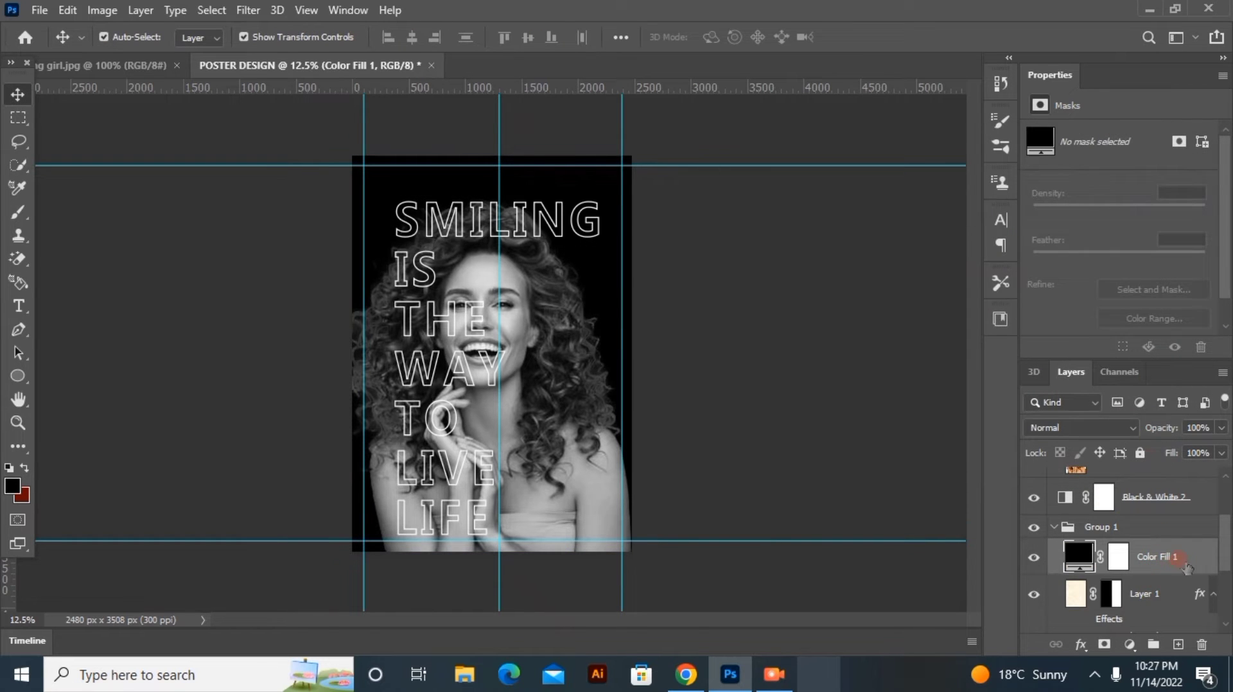
{"action": "left_click_drag", "start_coordinate": [1187, 569], "coordinate": [1136, 603]}
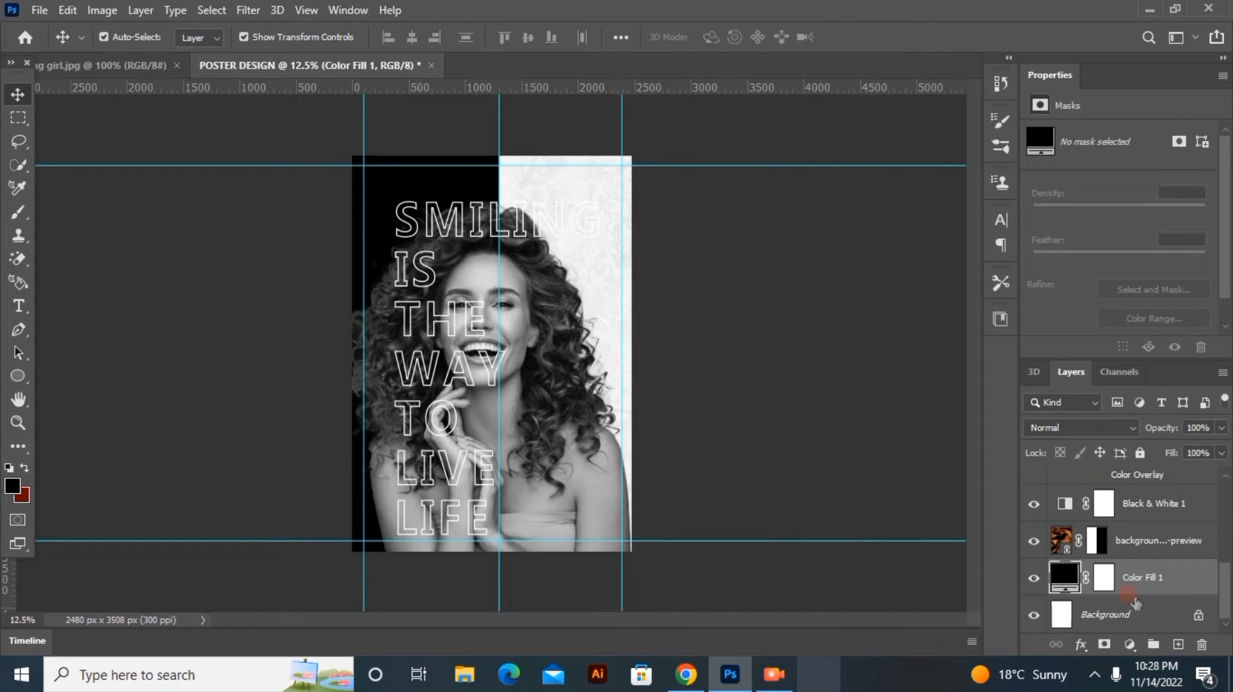
{"action": "left_click", "coordinate": [745, 316]}
{"action": "left_click", "coordinate": [550, 193]}
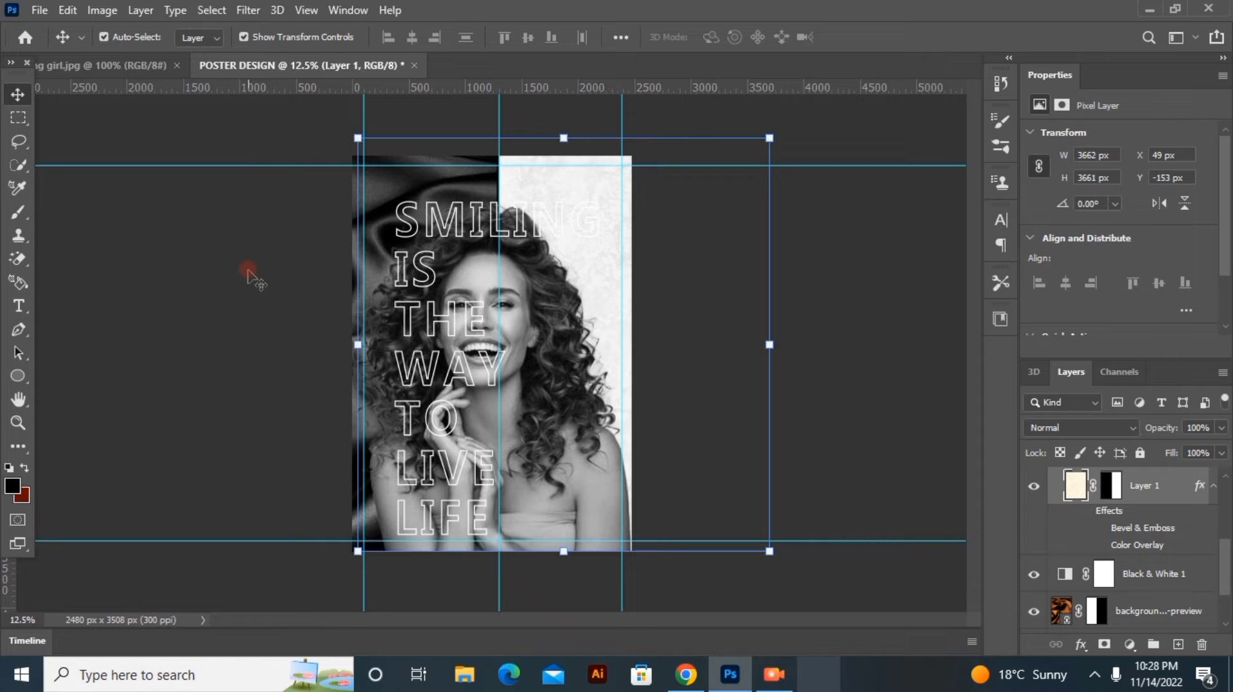
{"action": "left_click", "coordinate": [105, 252]}
Step: Rasterize the outlined lettering's shape layer
{"action": "left_click", "coordinate": [18, 306]}
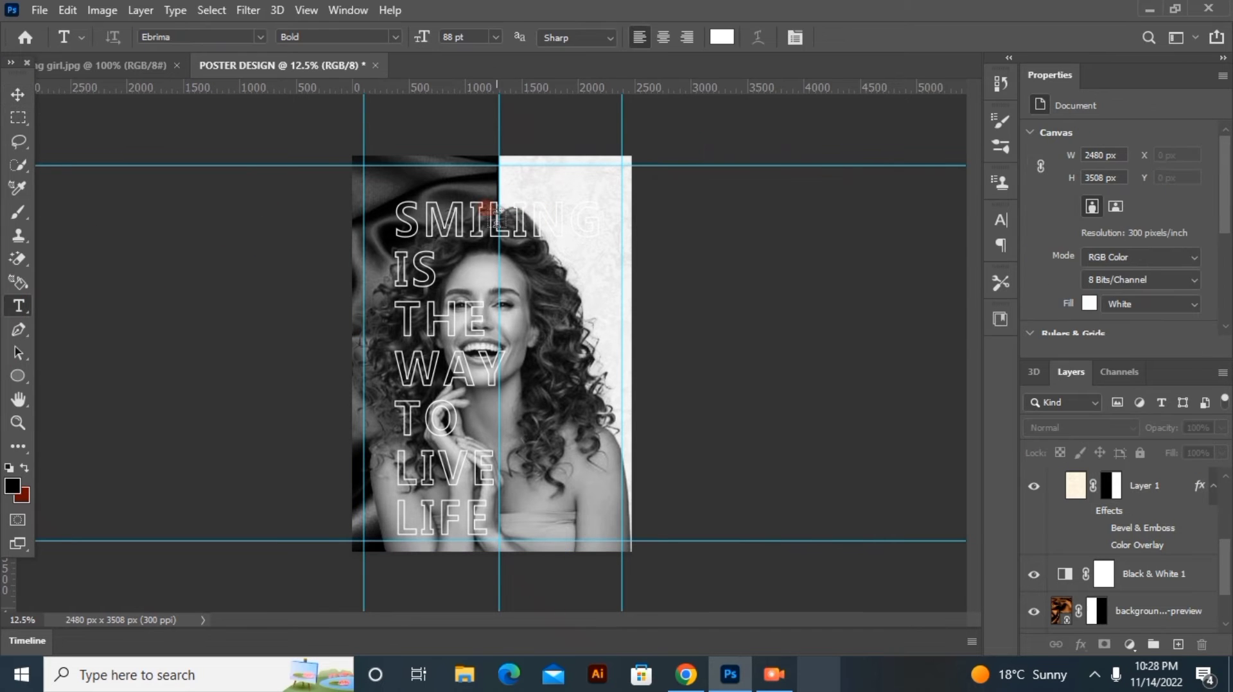
{"action": "left_click_drag", "start_coordinate": [1220, 566], "coordinate": [1205, 467]}
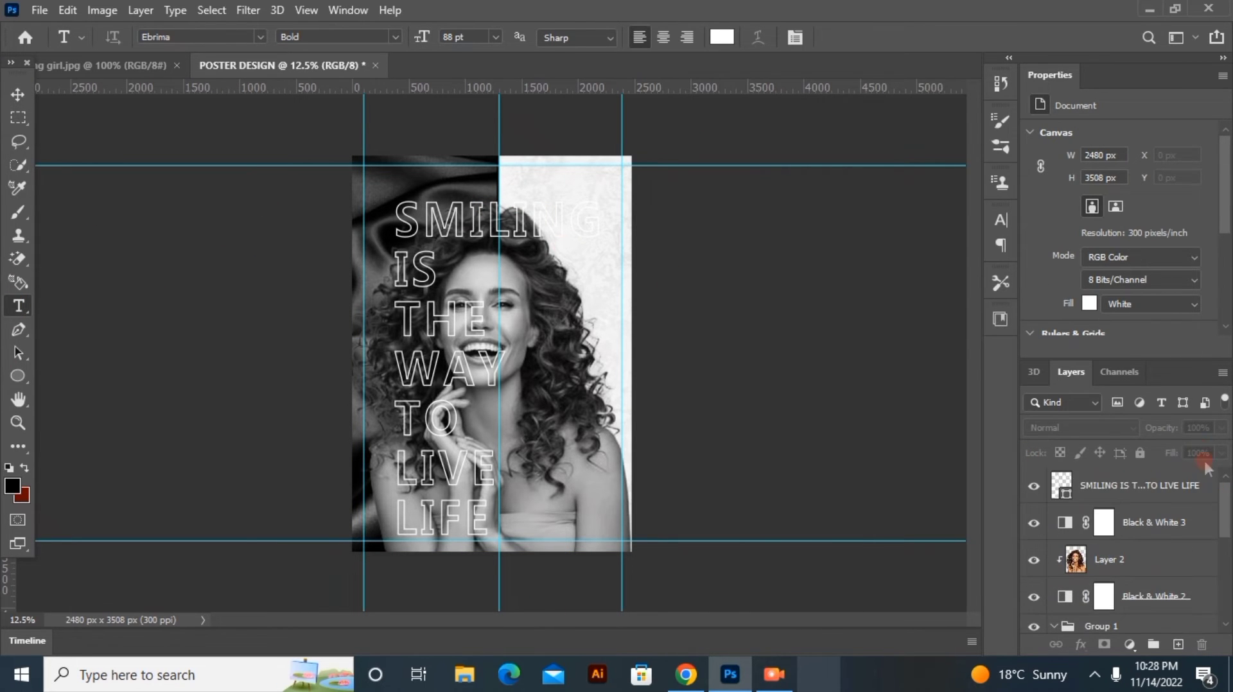
{"action": "right_click", "coordinate": [1181, 488]}
{"action": "left_click", "coordinate": [950, 276]}
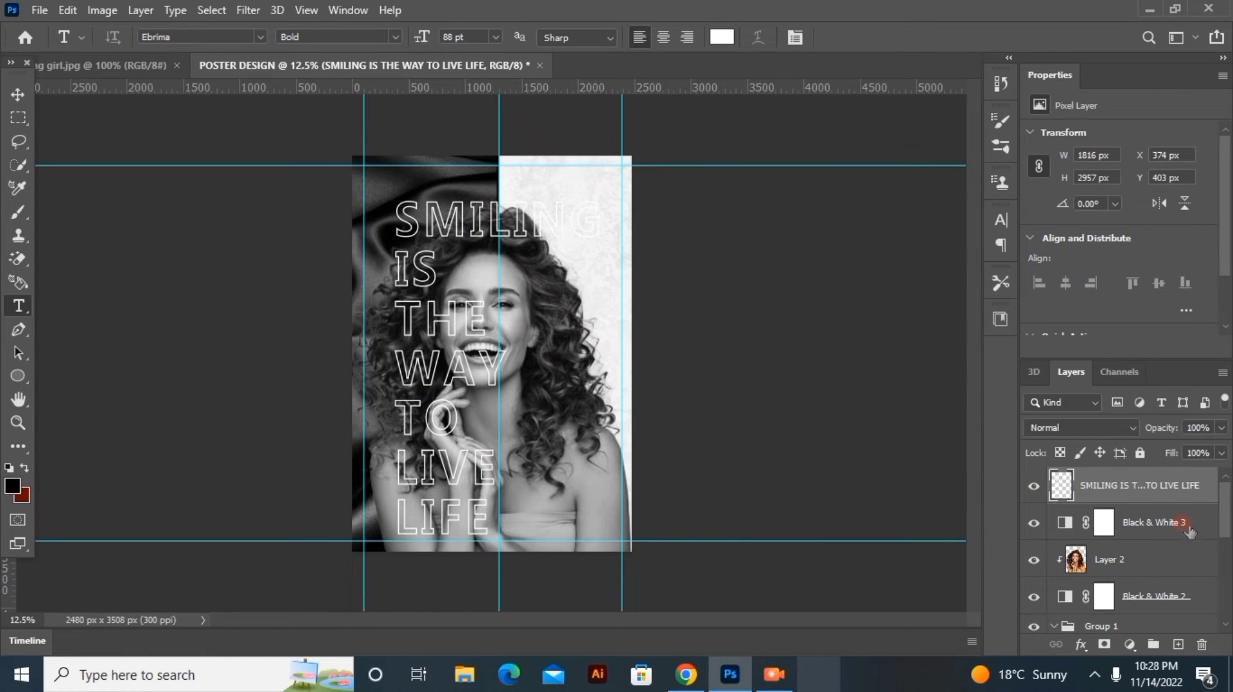
Step: Try clipping the lettering to the Black & White adjustment layer below it, and release the clipping mask
{"action": "right_click", "coordinate": [1143, 488]}
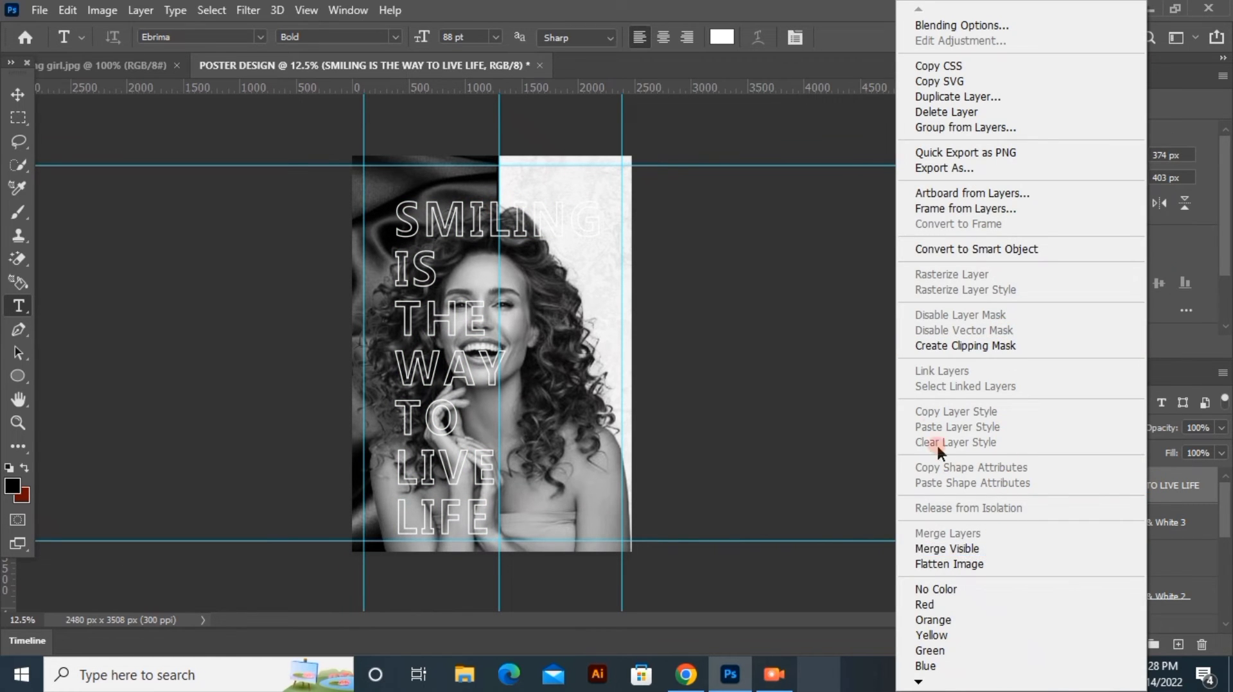
{"action": "left_click", "coordinate": [950, 346]}
{"action": "right_click", "coordinate": [1147, 467]}
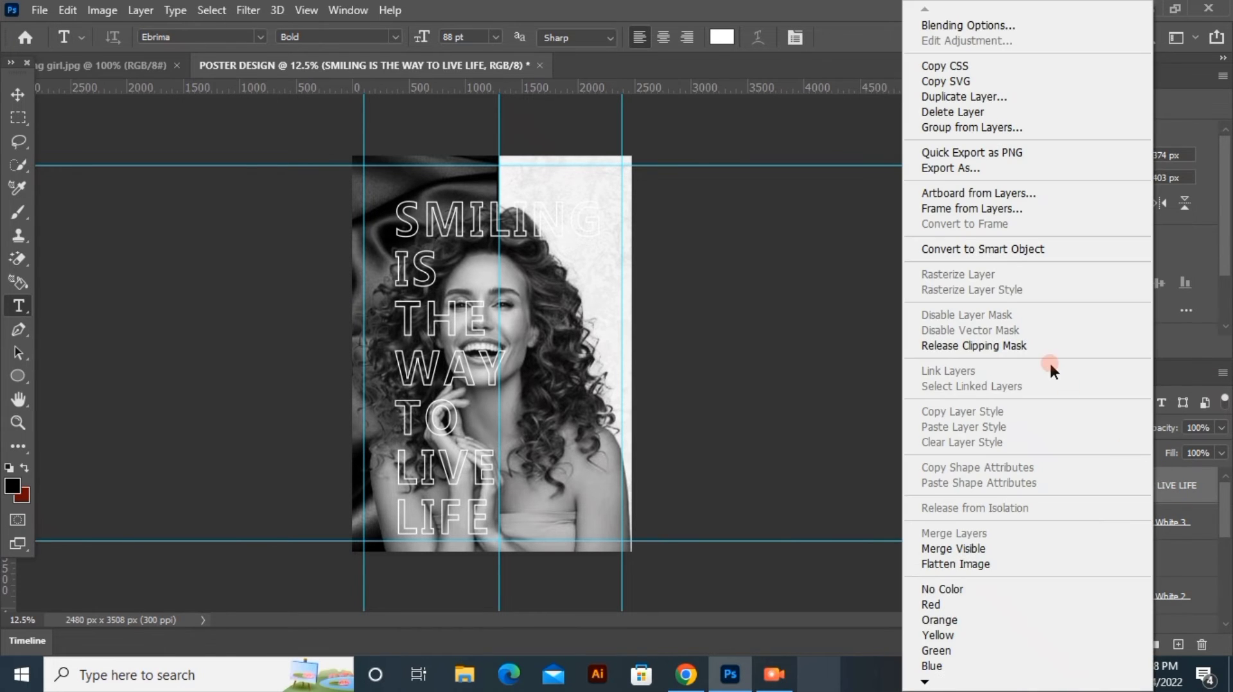
{"action": "left_click", "coordinate": [977, 350]}
{"action": "left_click", "coordinate": [17, 95]}
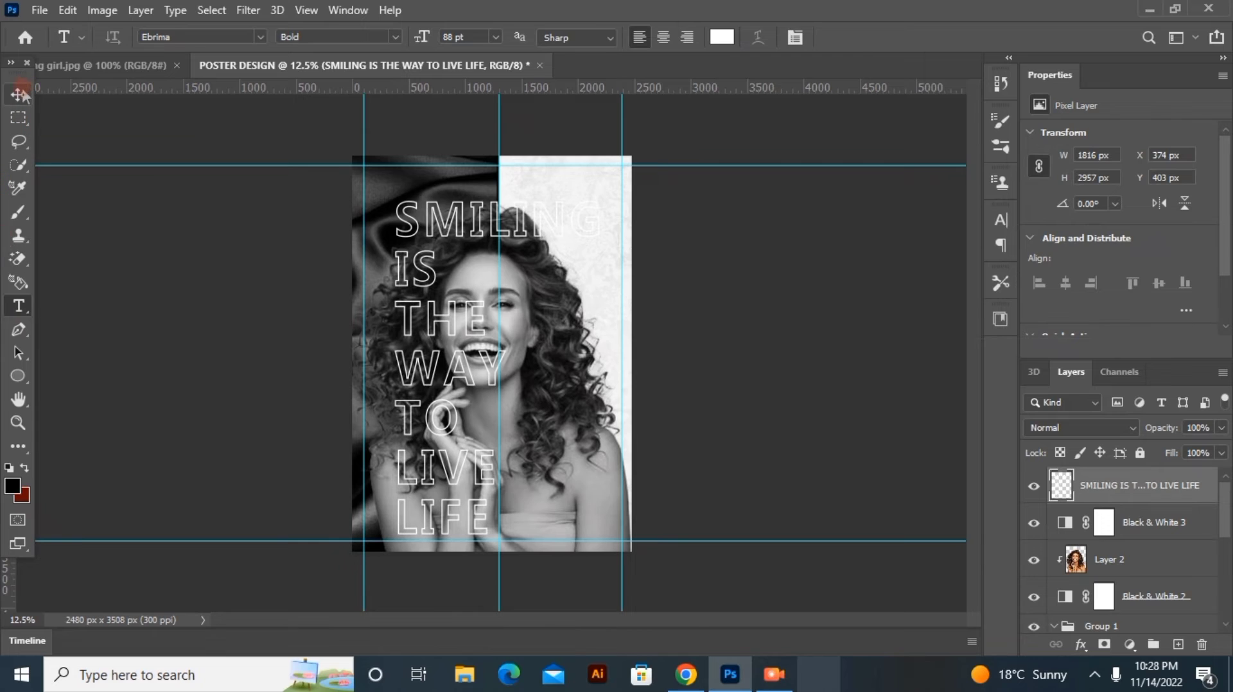
{"action": "left_click", "coordinate": [179, 302]}
Step: Show the Bevel & Emboss and Color Overlay effects of the textured half's layer again
{"action": "left_click", "coordinate": [769, 388]}
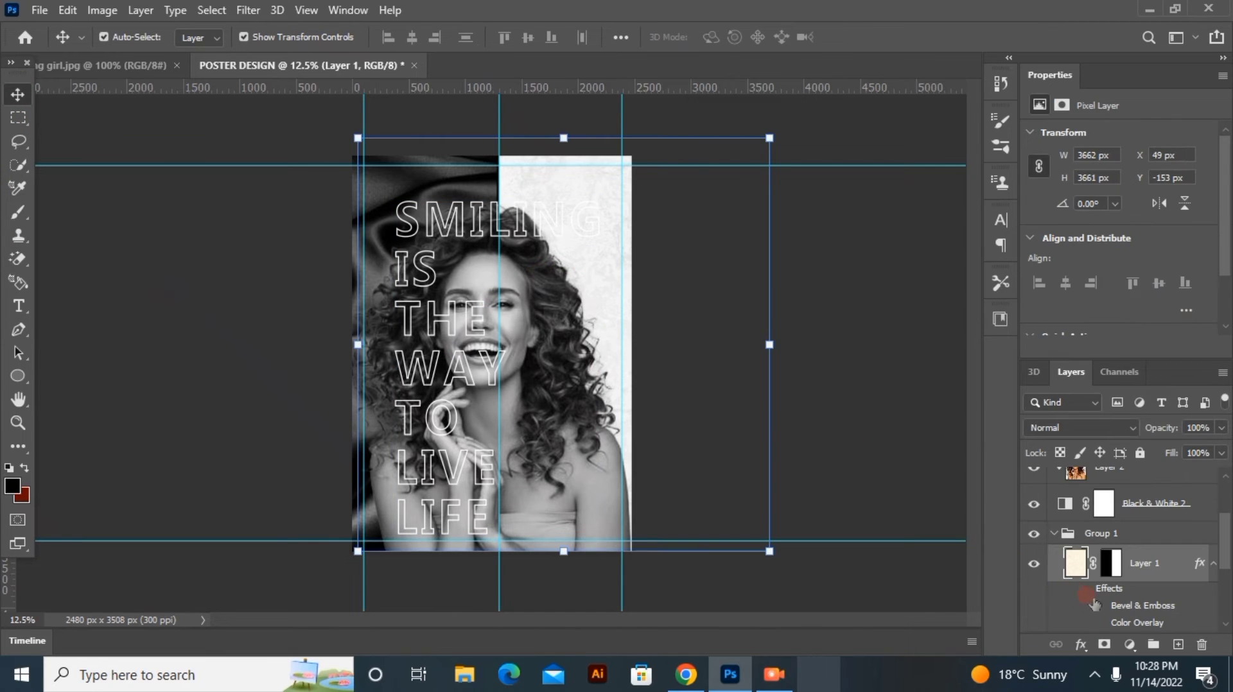
{"action": "scroll", "coordinate": [1095, 605], "scroll_direction": "down", "scroll_amount": 4}
{"action": "scroll", "coordinate": [1079, 593], "scroll_direction": "up", "scroll_amount": 3}
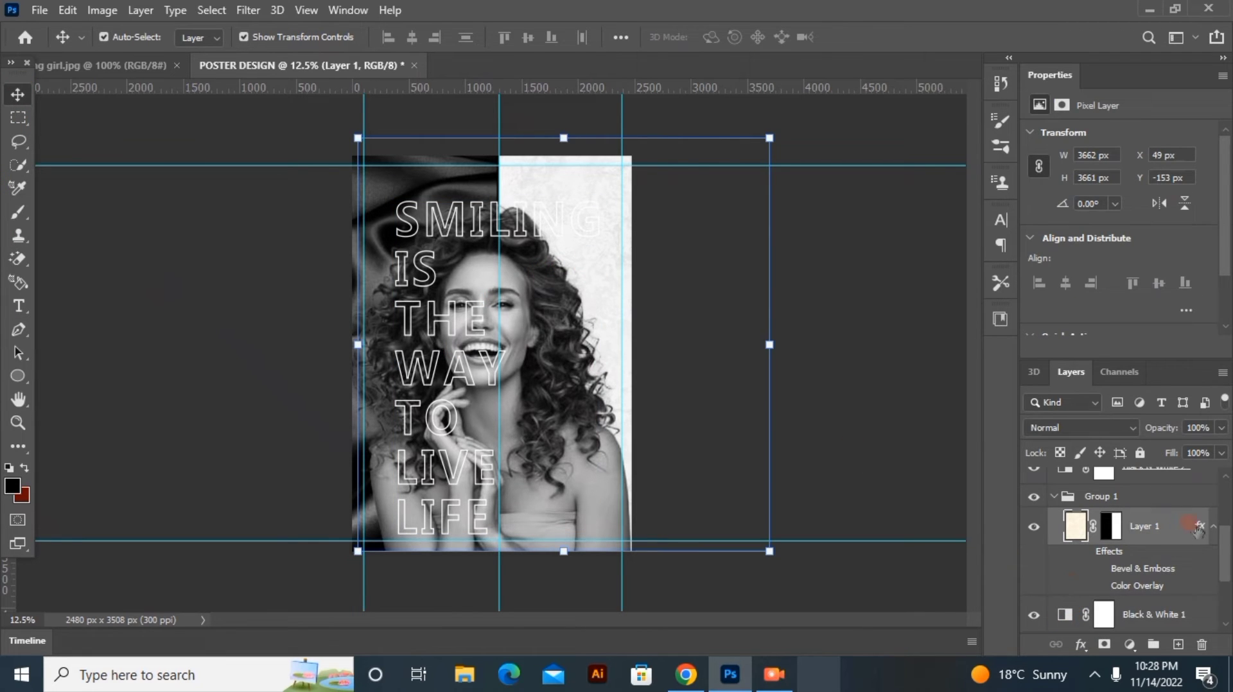
{"action": "left_click_drag", "start_coordinate": [1190, 528], "coordinate": [1065, 583]}
{"action": "left_click", "coordinate": [1100, 570]}
{"action": "left_click", "coordinate": [1100, 586]}
{"action": "left_click", "coordinate": [927, 396]}
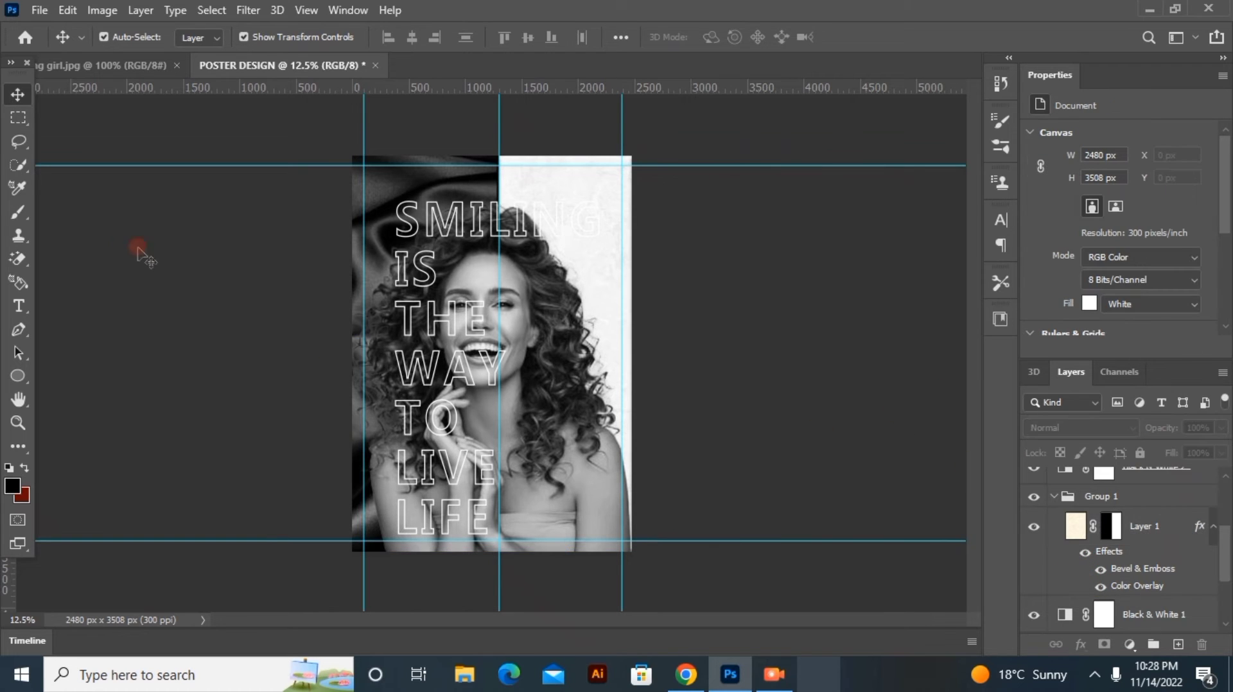
Step: Scale the outlined lettering down to about 89.5% and align its left edge with the left margin guide
{"action": "left_click", "coordinate": [19, 306]}
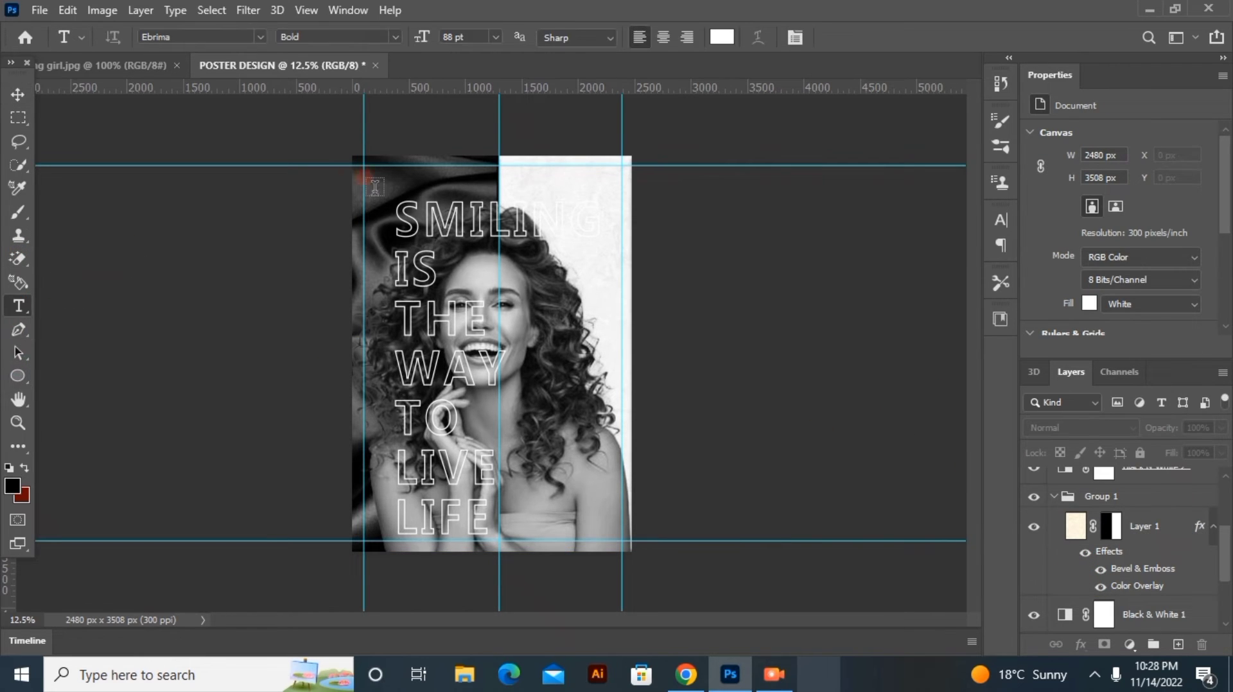
{"action": "left_click", "coordinate": [17, 94]}
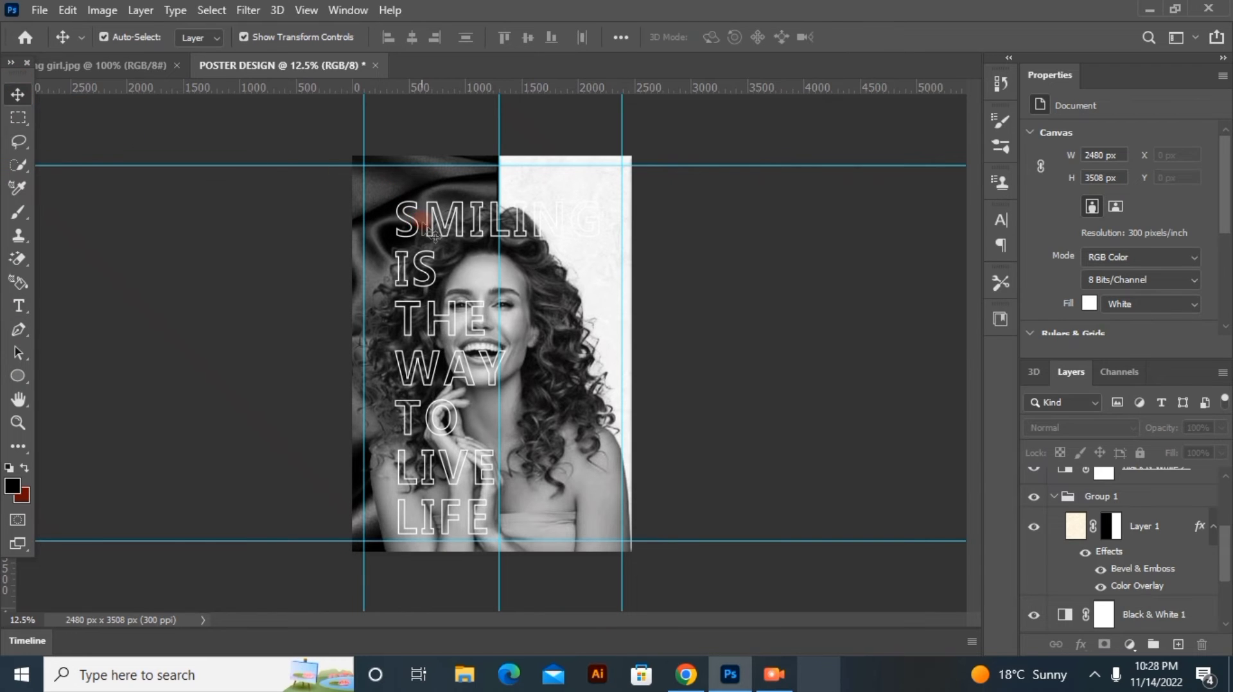
{"action": "left_click", "coordinate": [405, 217]}
{"action": "left_click", "coordinate": [405, 217]}
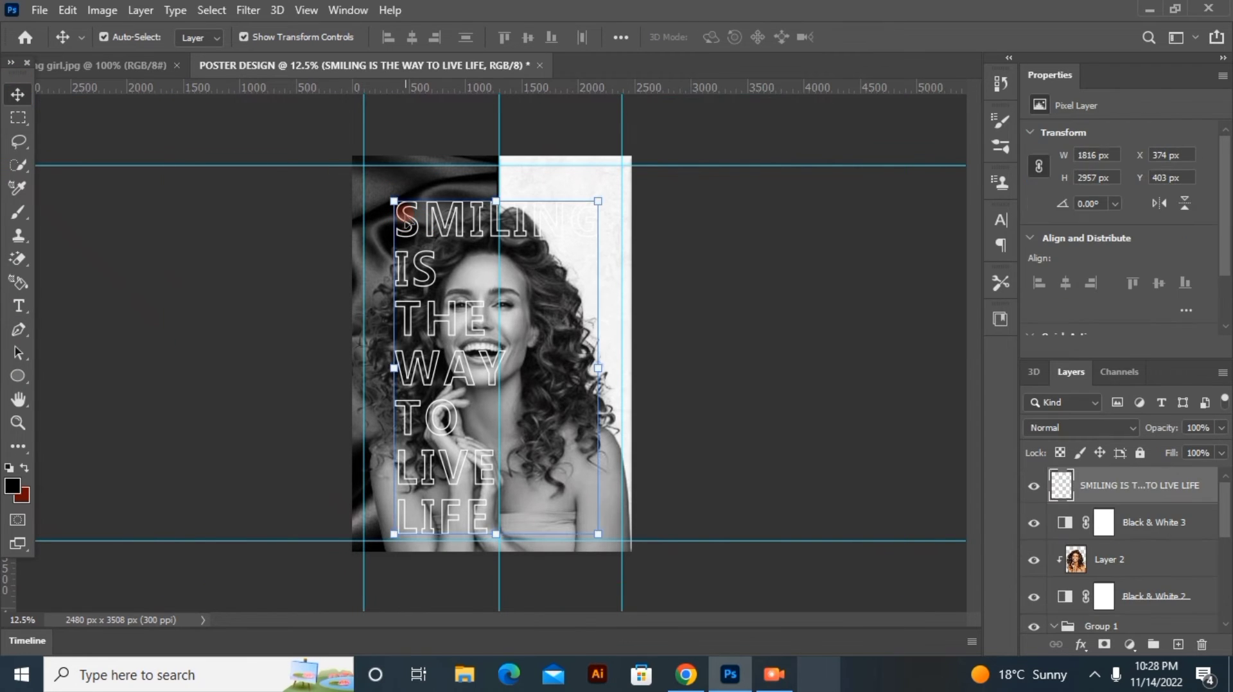
{"action": "left_click_drag", "start_coordinate": [393, 203], "coordinate": [411, 235]}
{"action": "left_click_drag", "start_coordinate": [443, 268], "coordinate": [400, 253]}
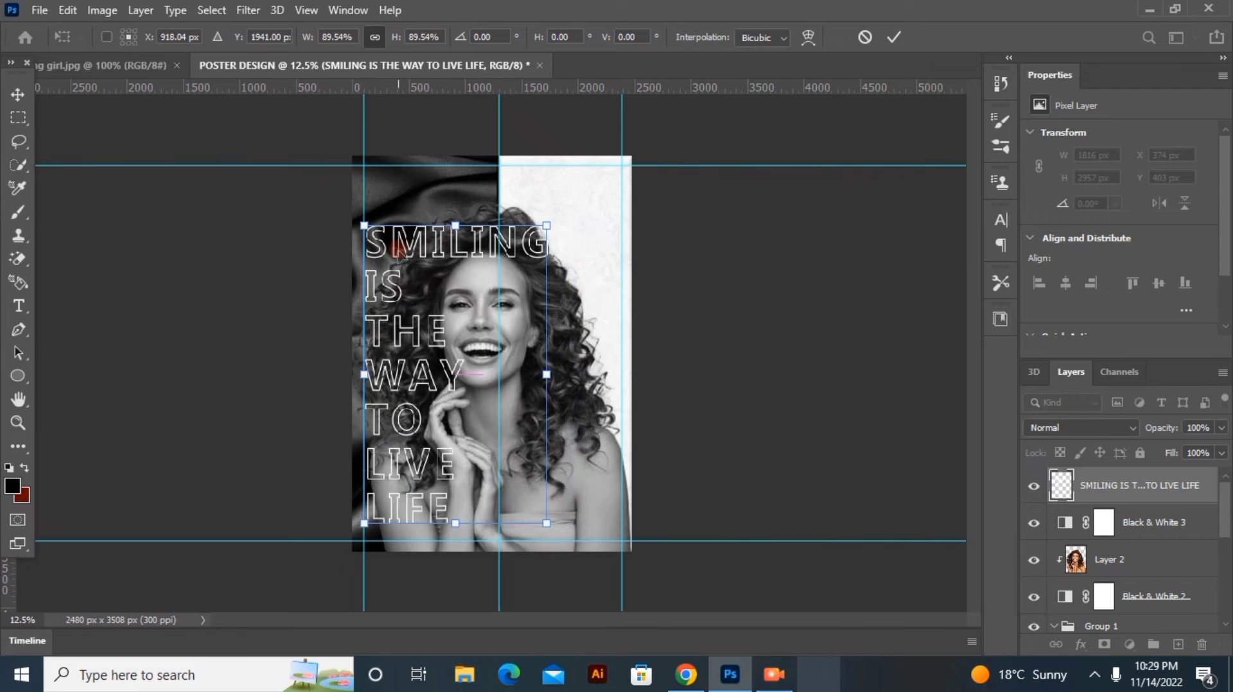
{"action": "left_click", "coordinate": [886, 37]}
{"action": "left_click", "coordinate": [636, 310]}
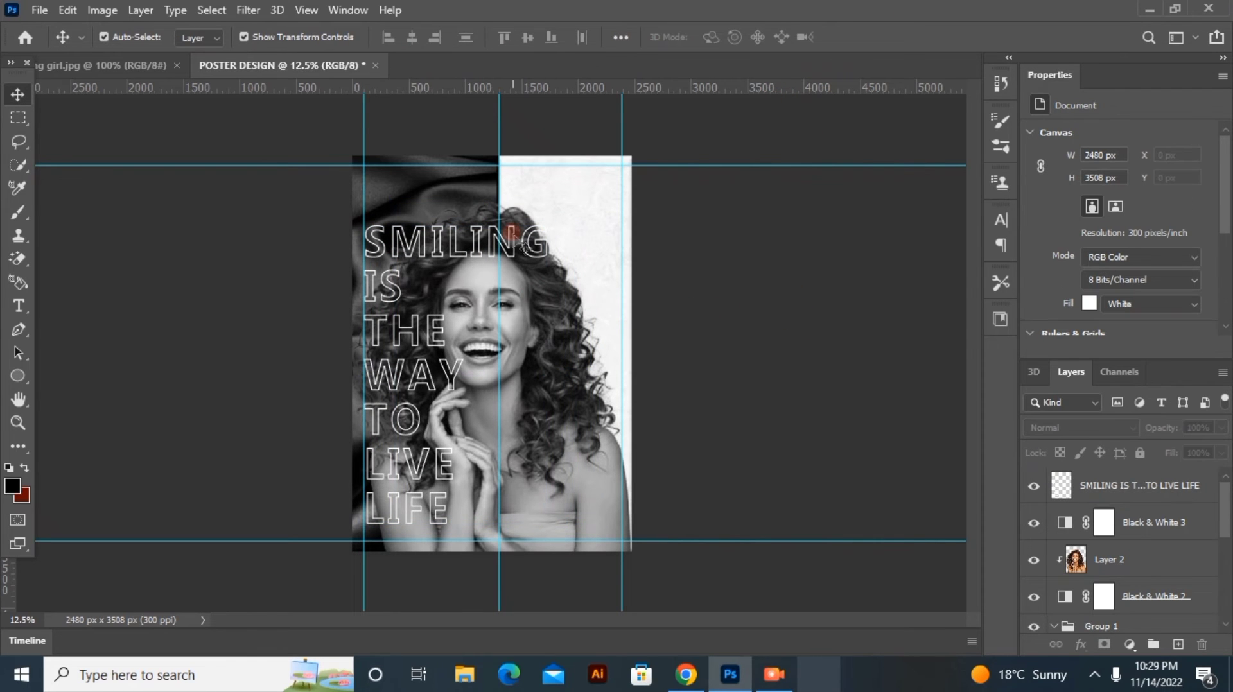
Step: Add the text "Your Headline" in Ebrima Bold above the outlined lettering, near the poster's upper edge
{"action": "key", "text": "ctrl+plus"}
{"action": "key", "text": "ctrl+plus"}
{"action": "scroll", "coordinate": [359, 218], "scroll_direction": "up", "scroll_amount": 5}
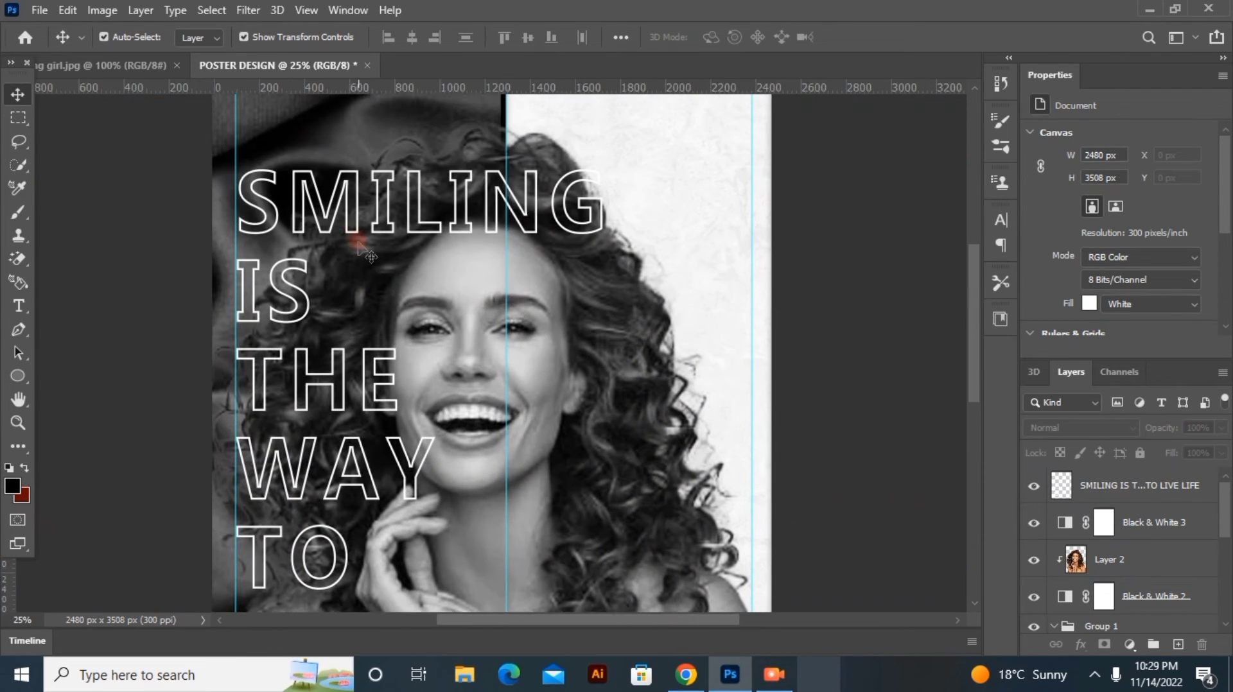
{"action": "scroll", "coordinate": [350, 232], "scroll_direction": "up", "scroll_amount": 1}
{"action": "left_click", "coordinate": [19, 306]}
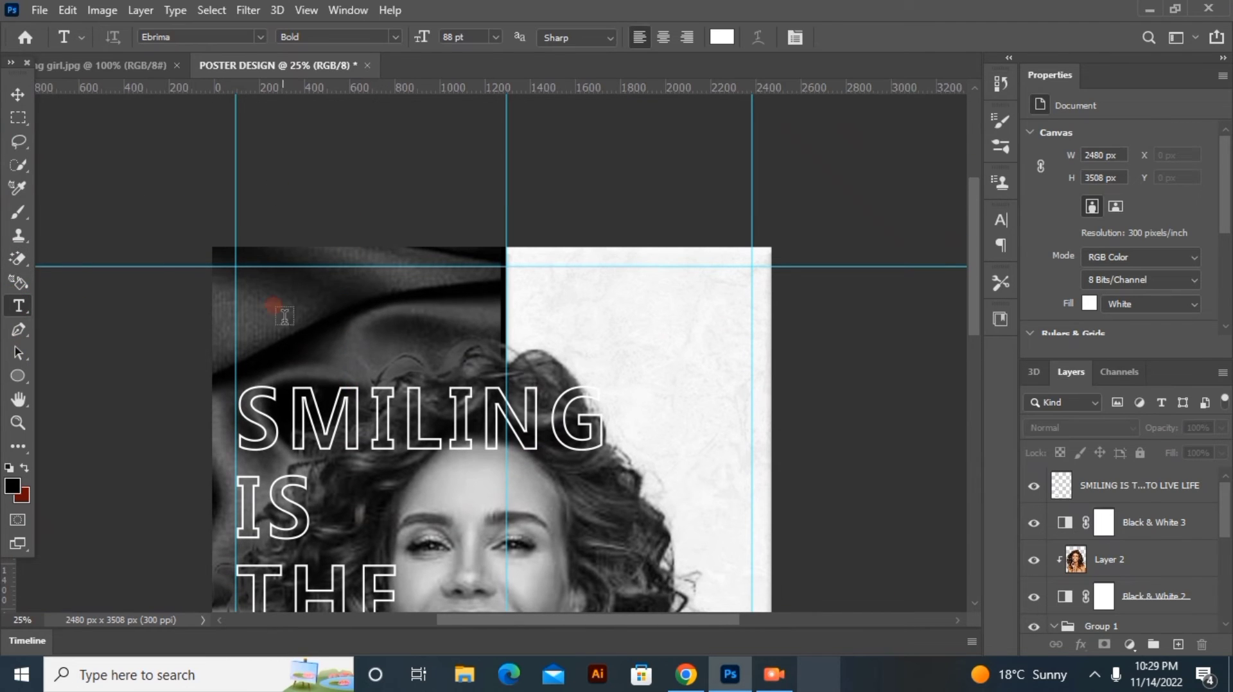
{"action": "left_click", "coordinate": [399, 301]}
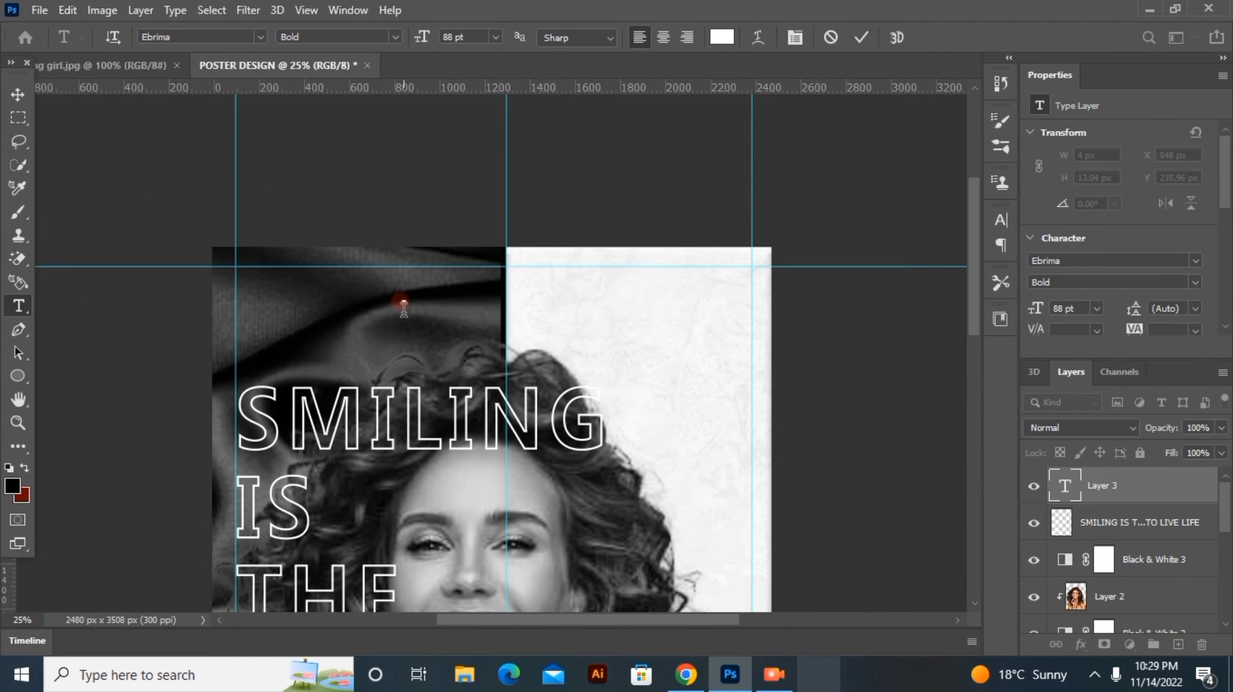
{"action": "type", "text": "Your "}
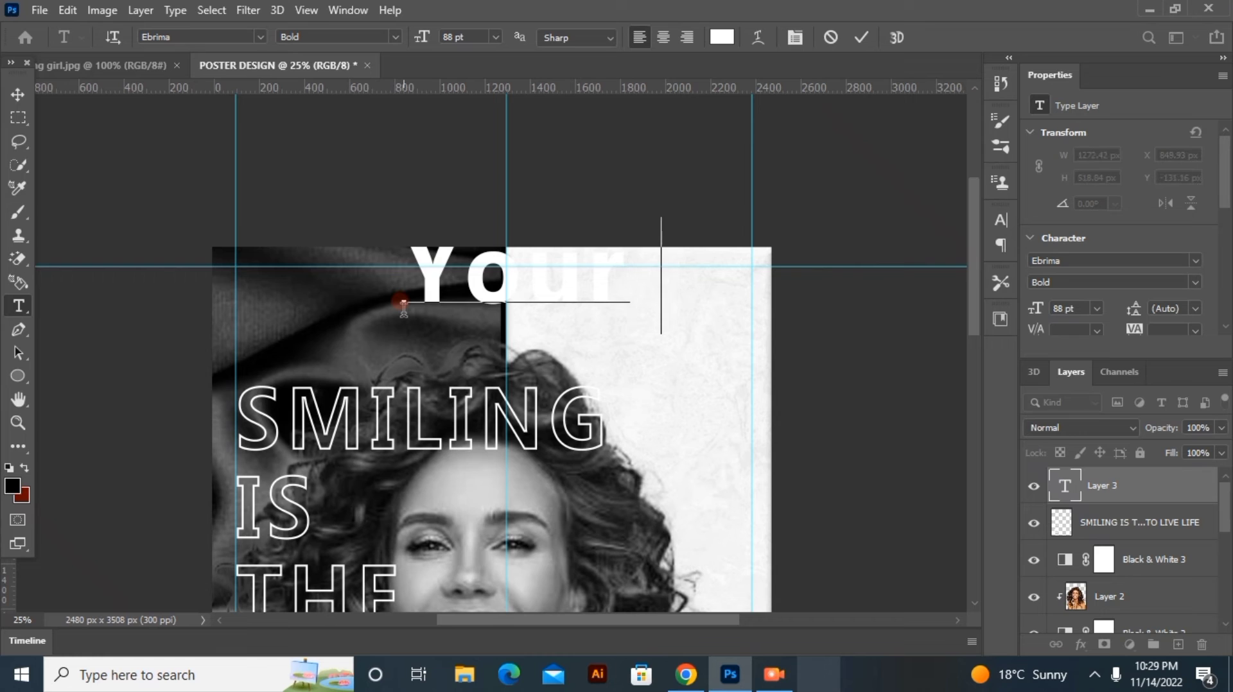
{"action": "type", "text": "He"}
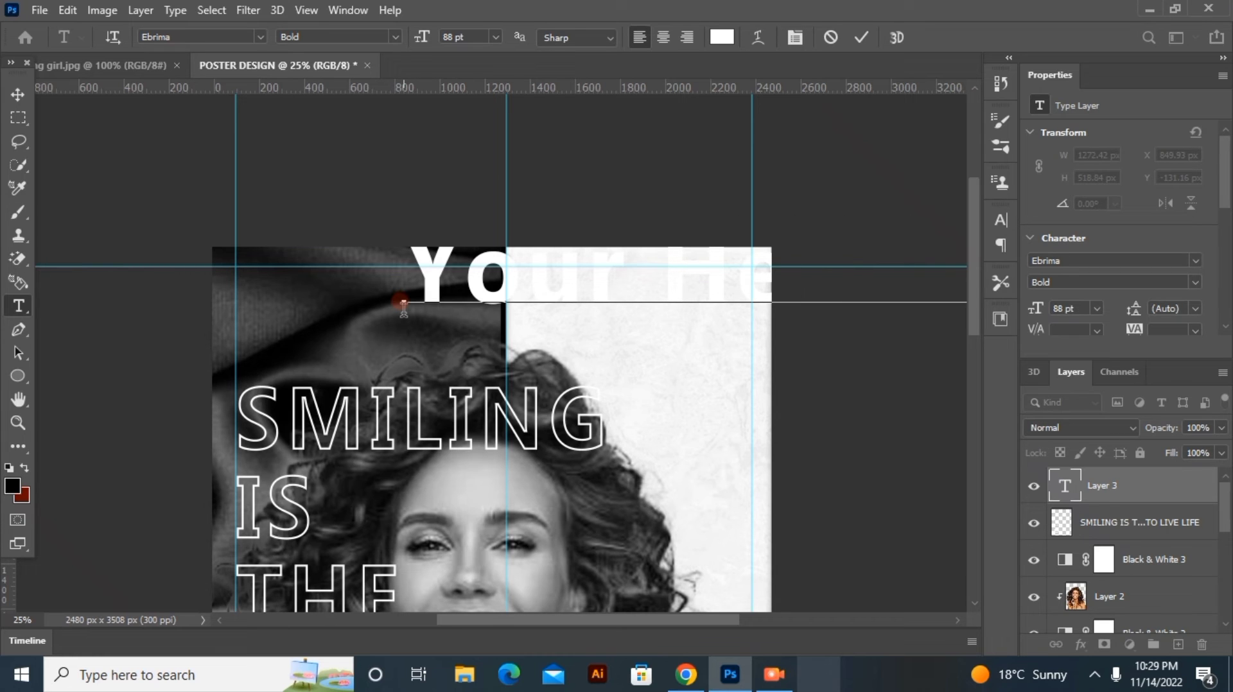
Step: Reduce the headline text to 19 pt and move it up to just below the upper guide
{"action": "left_click_drag", "start_coordinate": [437, 270], "coordinate": [1160, 304]}
{"action": "left_click_drag", "start_coordinate": [414, 33], "coordinate": [363, 48]}
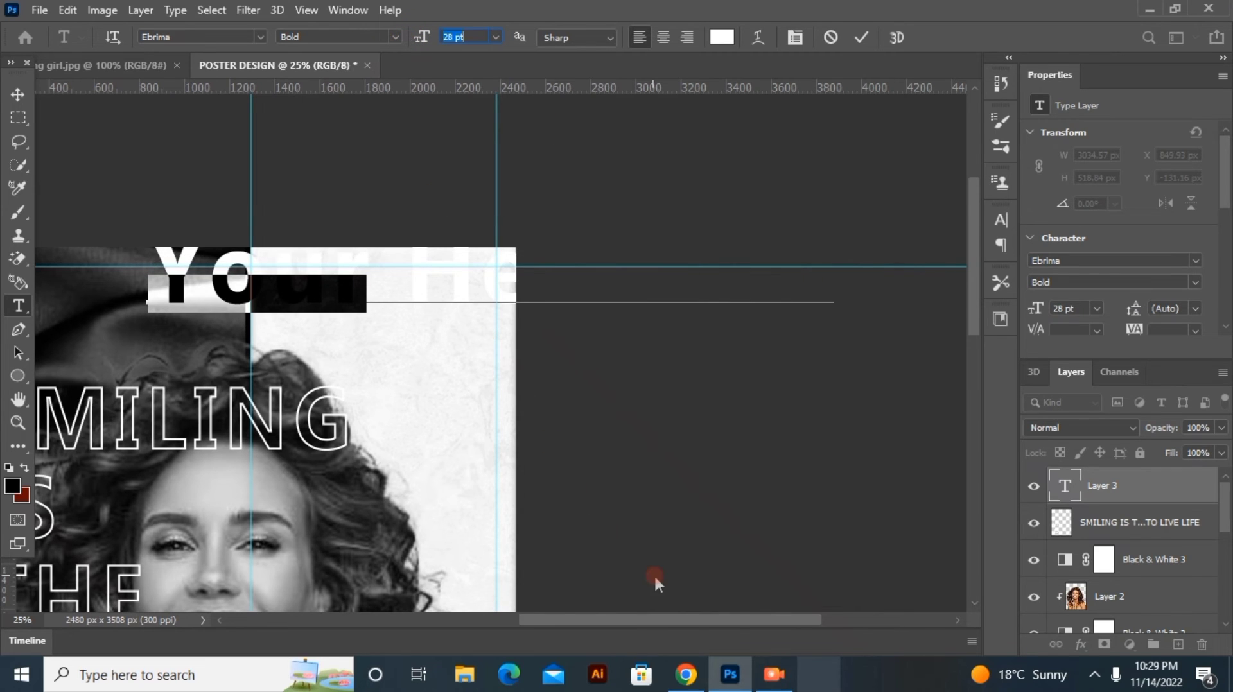
{"action": "left_click_drag", "start_coordinate": [688, 616], "coordinate": [580, 621]}
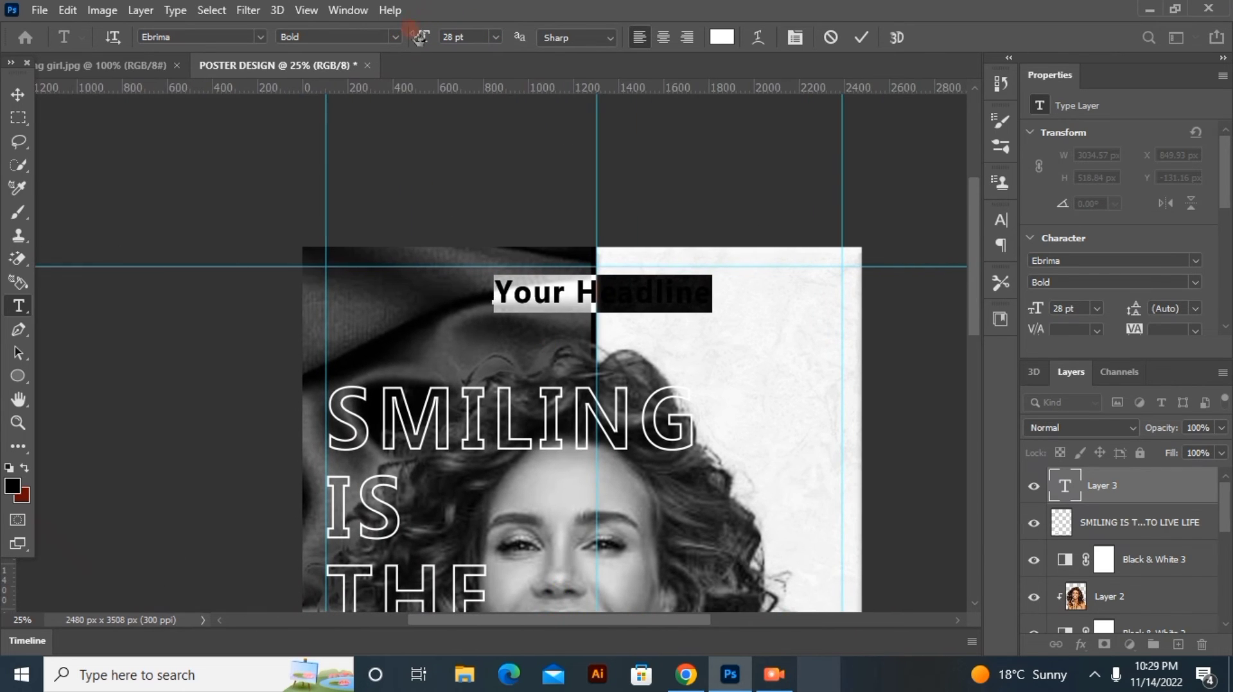
{"action": "left_click_drag", "start_coordinate": [421, 37], "coordinate": [411, 35]}
{"action": "left_click", "coordinate": [564, 322]}
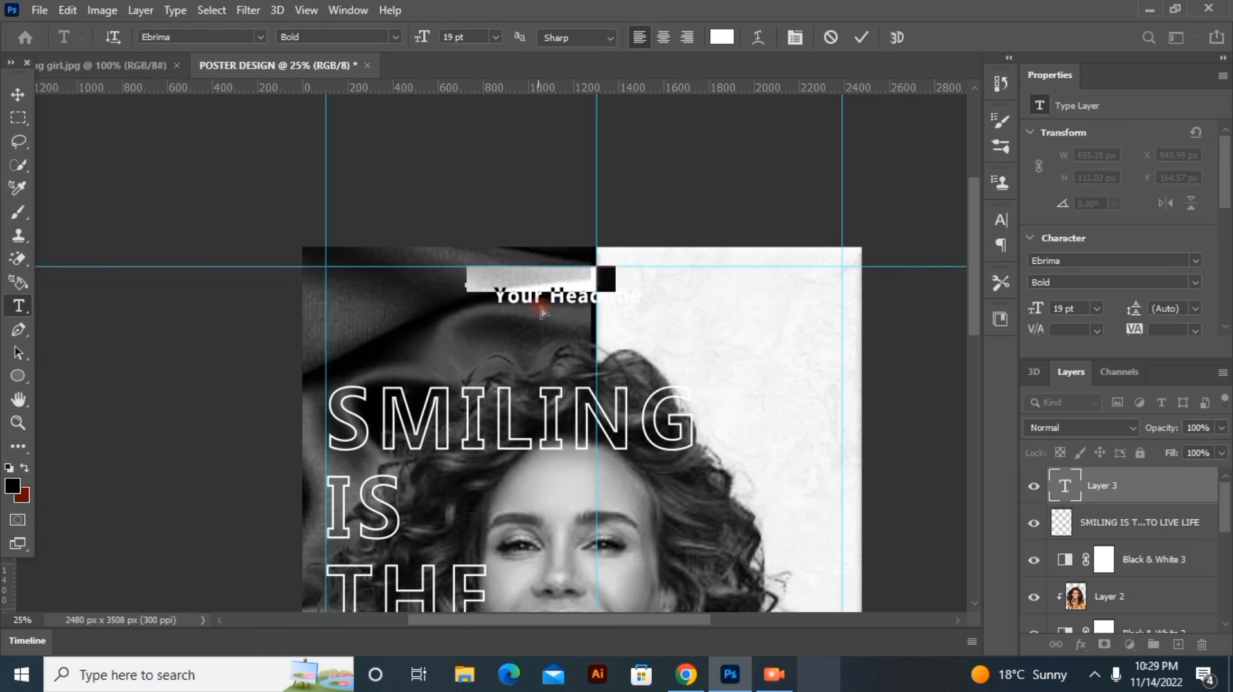
{"action": "left_click_drag", "start_coordinate": [540, 307], "coordinate": [532, 307]}
Step: Set the headline's text colour to near-black #070606
{"action": "left_click", "coordinate": [722, 38]}
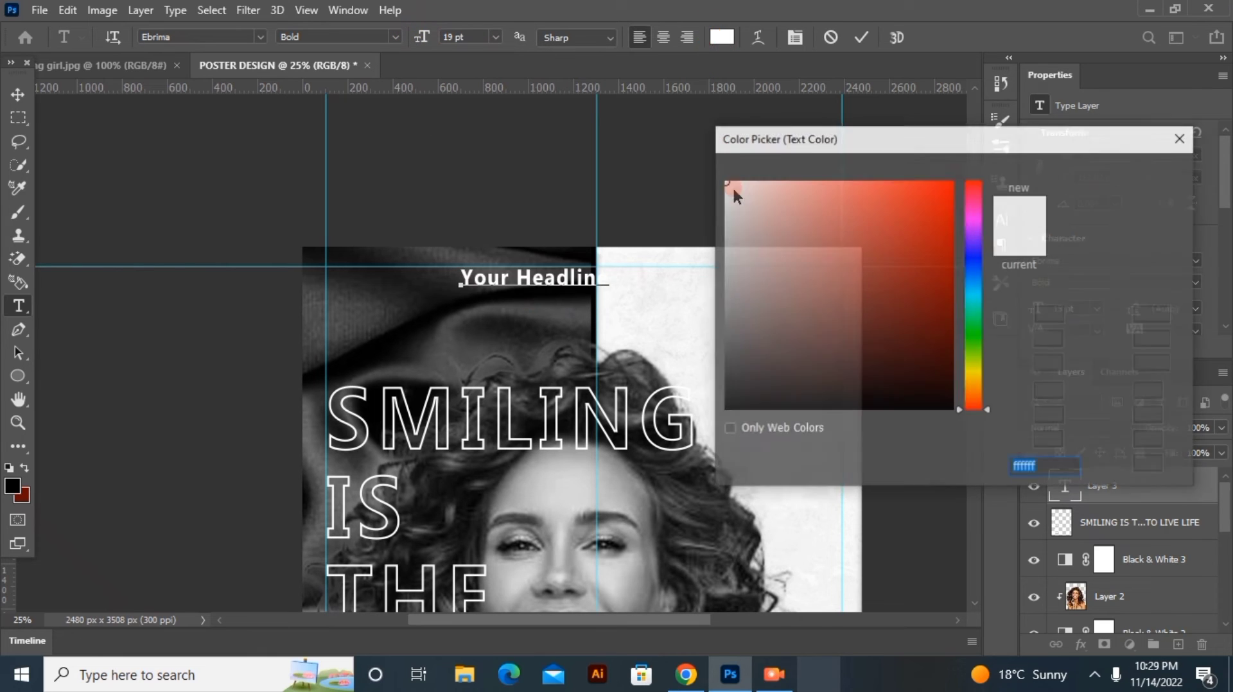
{"action": "left_click_drag", "start_coordinate": [730, 192], "coordinate": [745, 404]}
{"action": "left_click", "coordinate": [1133, 172]}
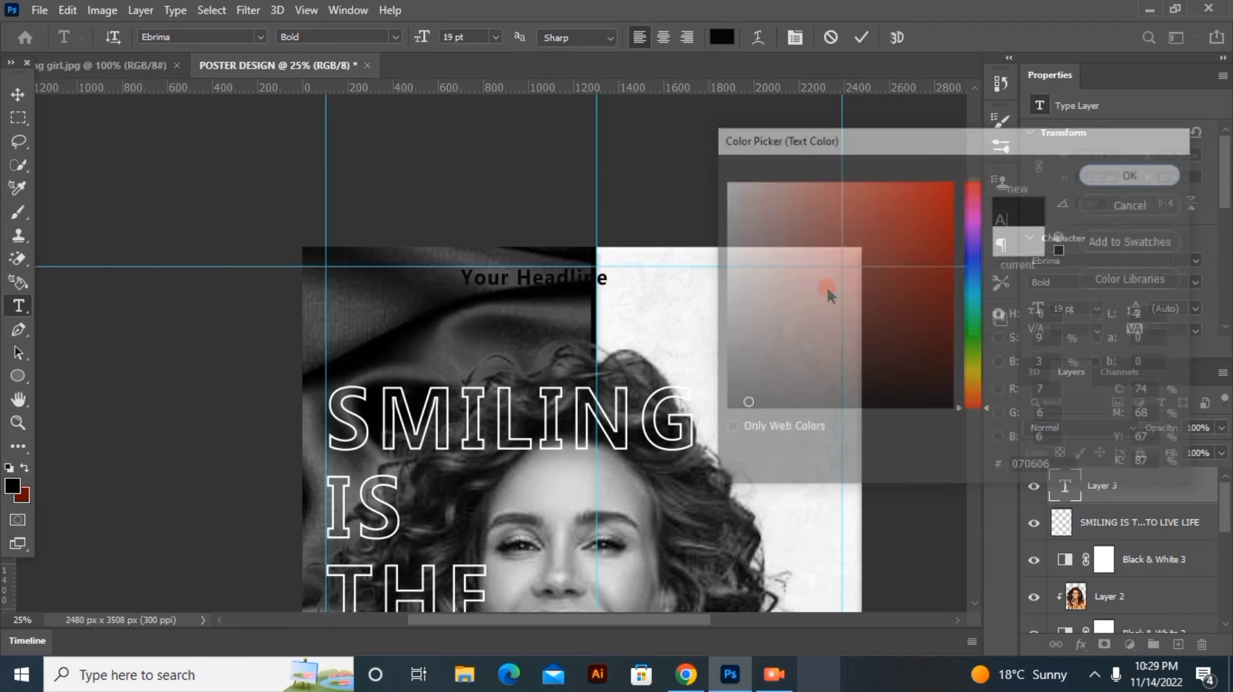
Step: Move the headline so its word gap sits on the divide between the halves, and colour "Your" white #ffffff
{"action": "left_click_drag", "start_coordinate": [551, 336], "coordinate": [628, 342]}
{"action": "left_click_drag", "start_coordinate": [593, 287], "coordinate": [517, 276]}
{"action": "left_click", "coordinate": [722, 37]}
{"action": "type", "text": "ffffff"}
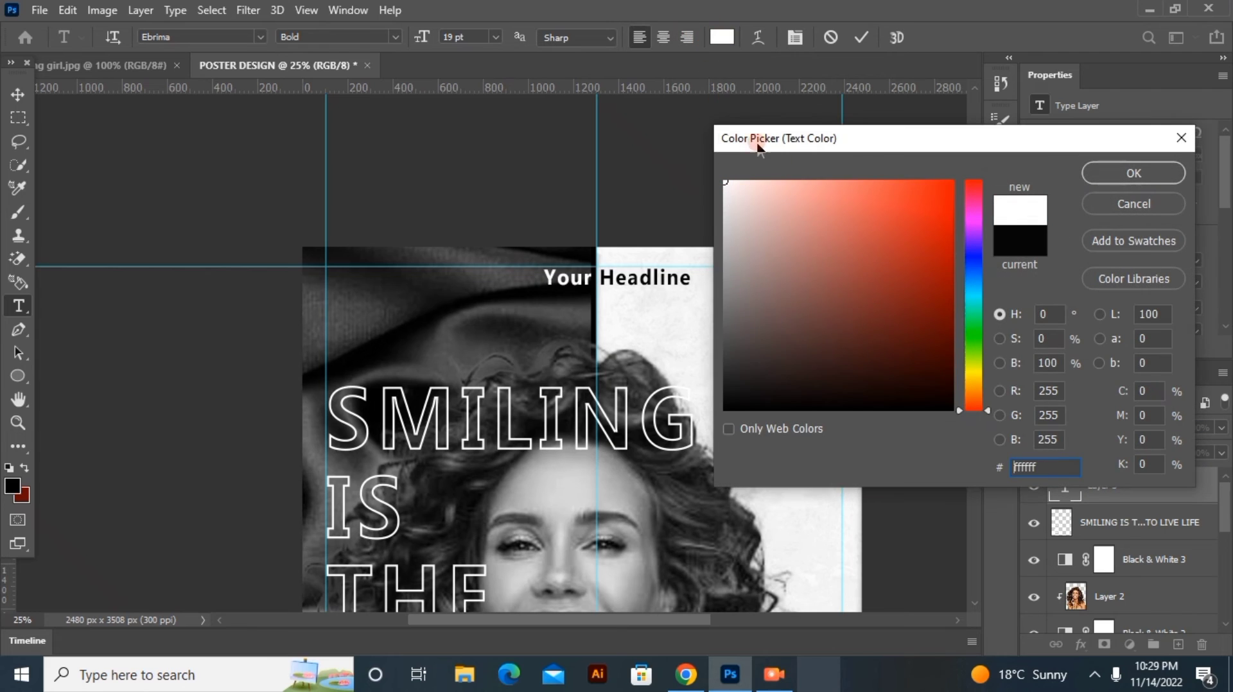
{"action": "left_click", "coordinate": [1098, 175]}
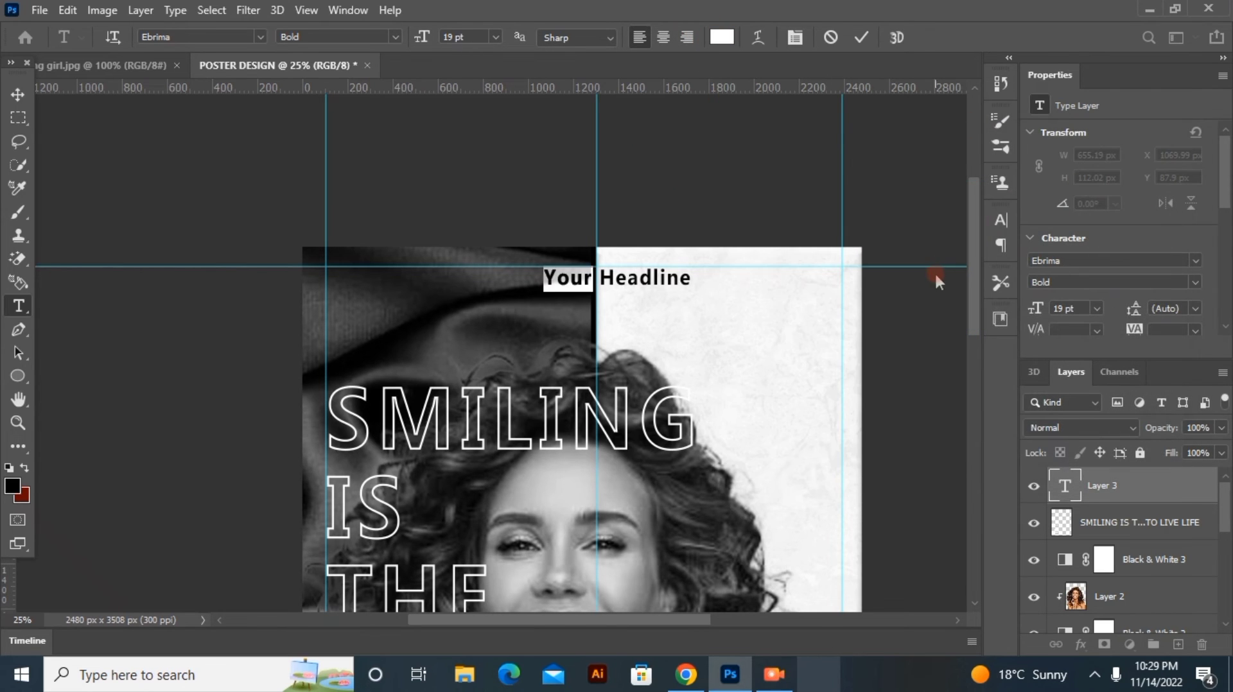
{"action": "left_click", "coordinate": [856, 37]}
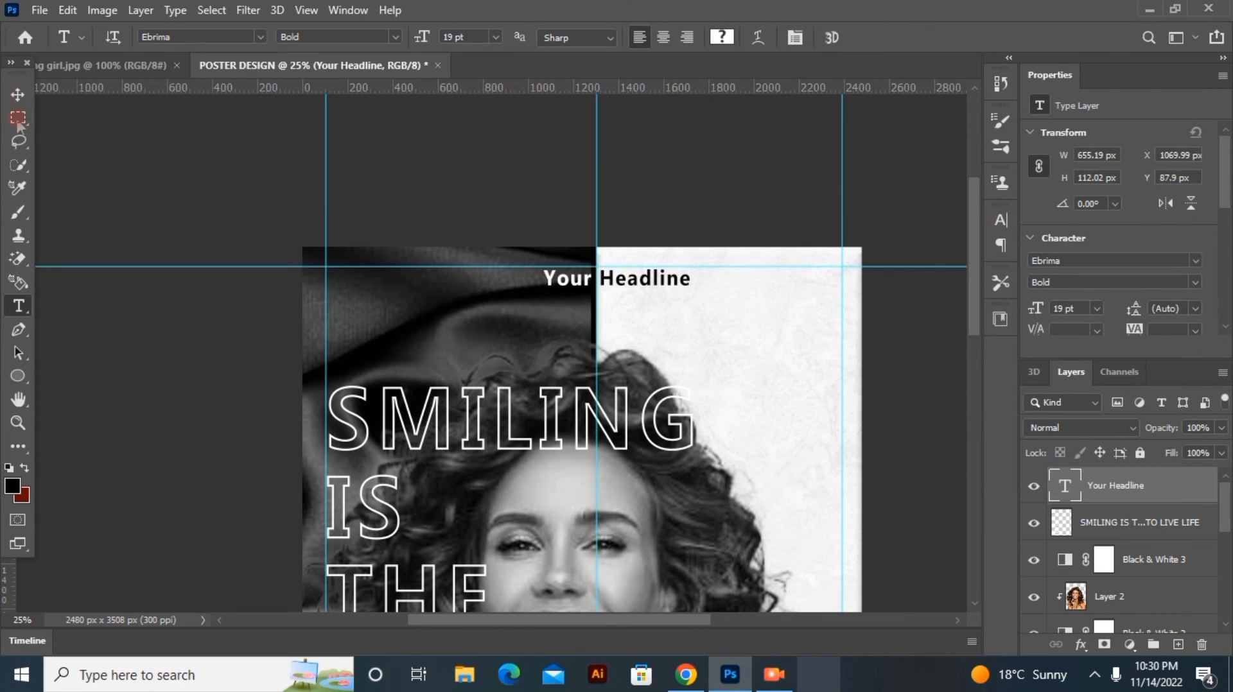
Step: Try duplicating the headline's text layer and moving the copy onto the silk half, and undo both
{"action": "left_click", "coordinate": [18, 95]}
{"action": "left_click_drag", "start_coordinate": [1188, 492], "coordinate": [1178, 645]}
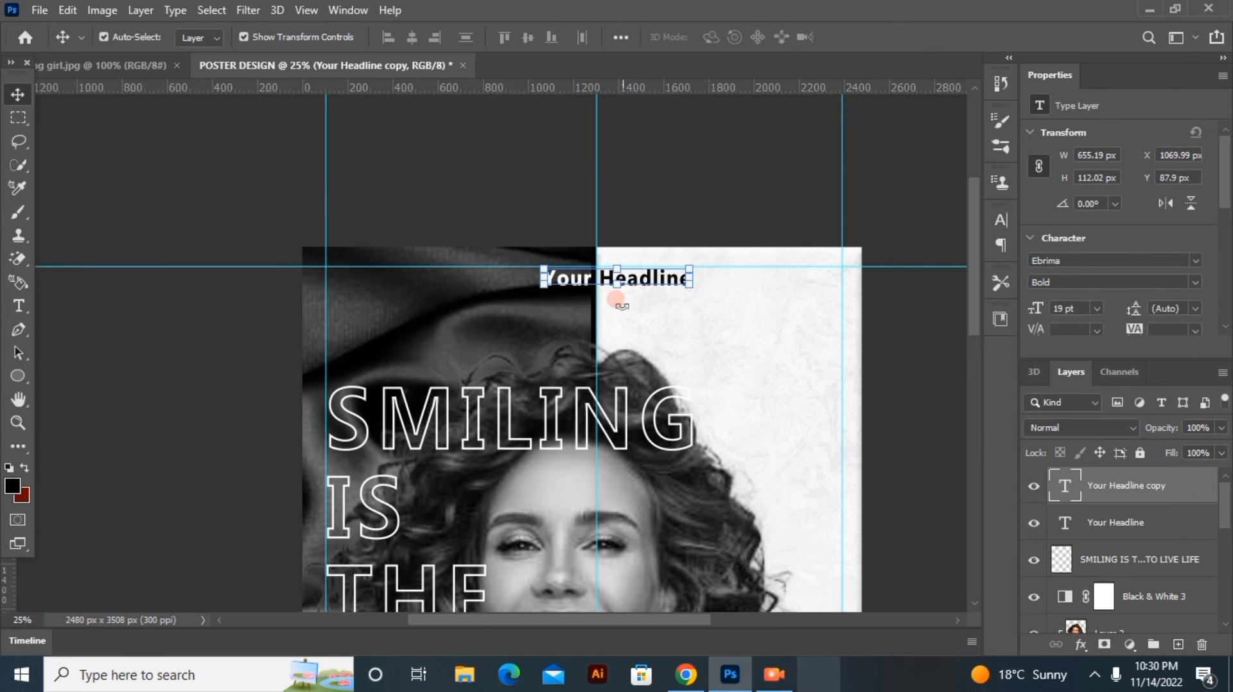
{"action": "left_click_drag", "start_coordinate": [592, 281], "coordinate": [418, 328]}
{"action": "key", "text": "ctrl+z"}
{"action": "key", "text": "ctrl+z"}
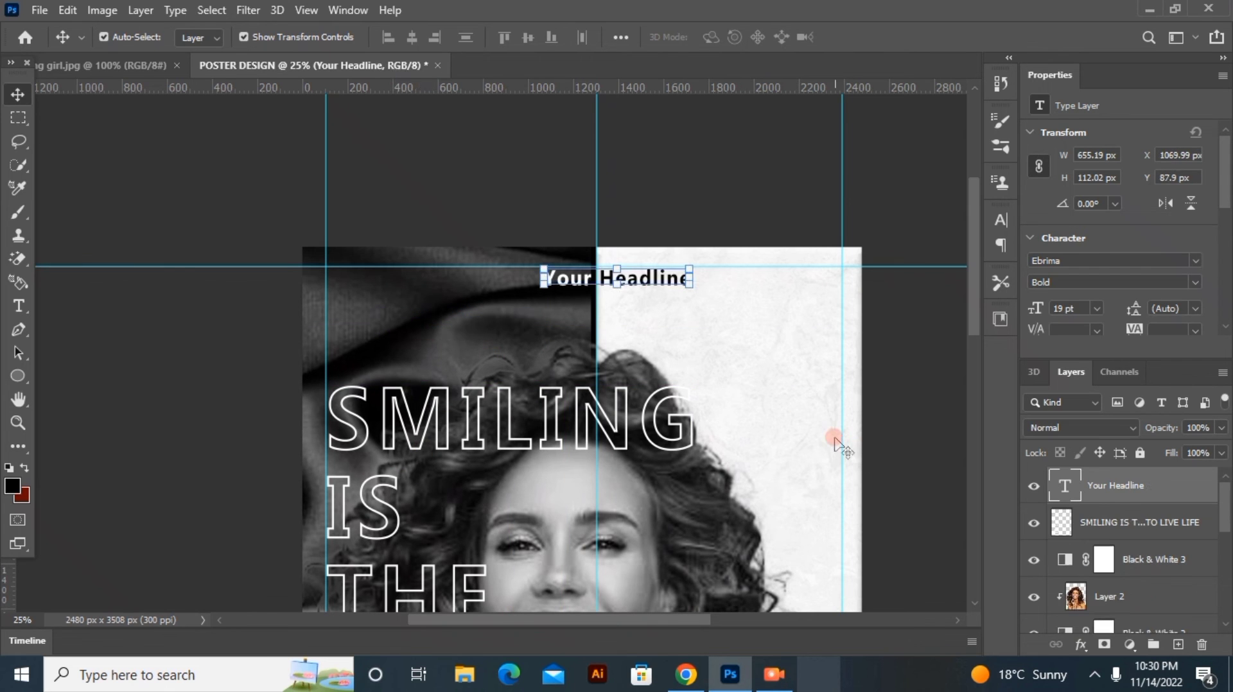
Step: Add the text "Pro" in 19 pt Ebrima Bold near the poster's lower edge, beside the word "LIFE"
{"action": "key", "text": "ctrl+minus"}
{"action": "key", "text": "ctrl+minus"}
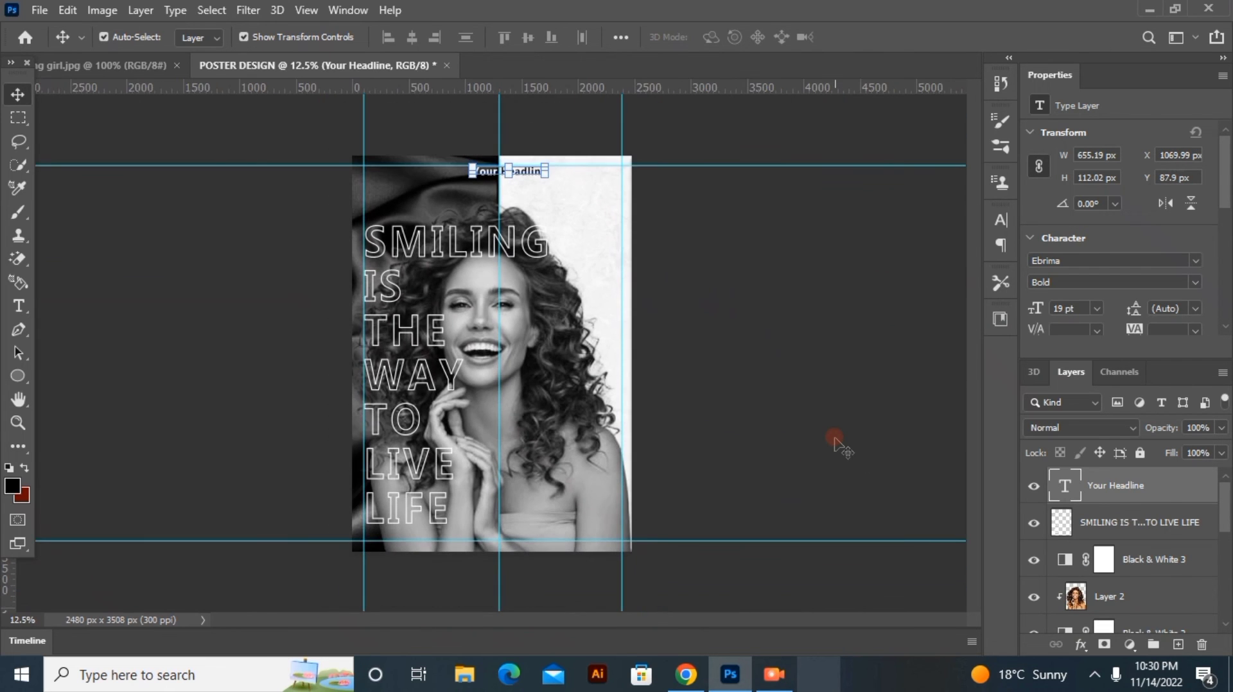
{"action": "left_click", "coordinate": [800, 362]}
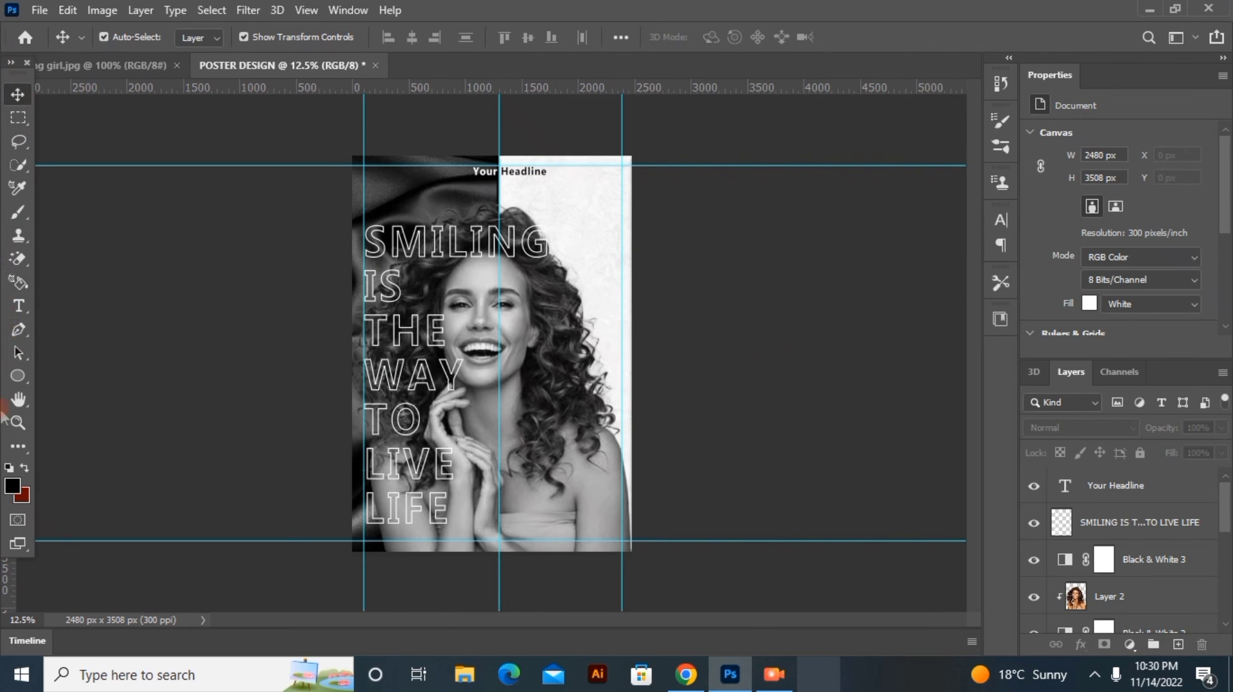
{"action": "left_click", "coordinate": [18, 306]}
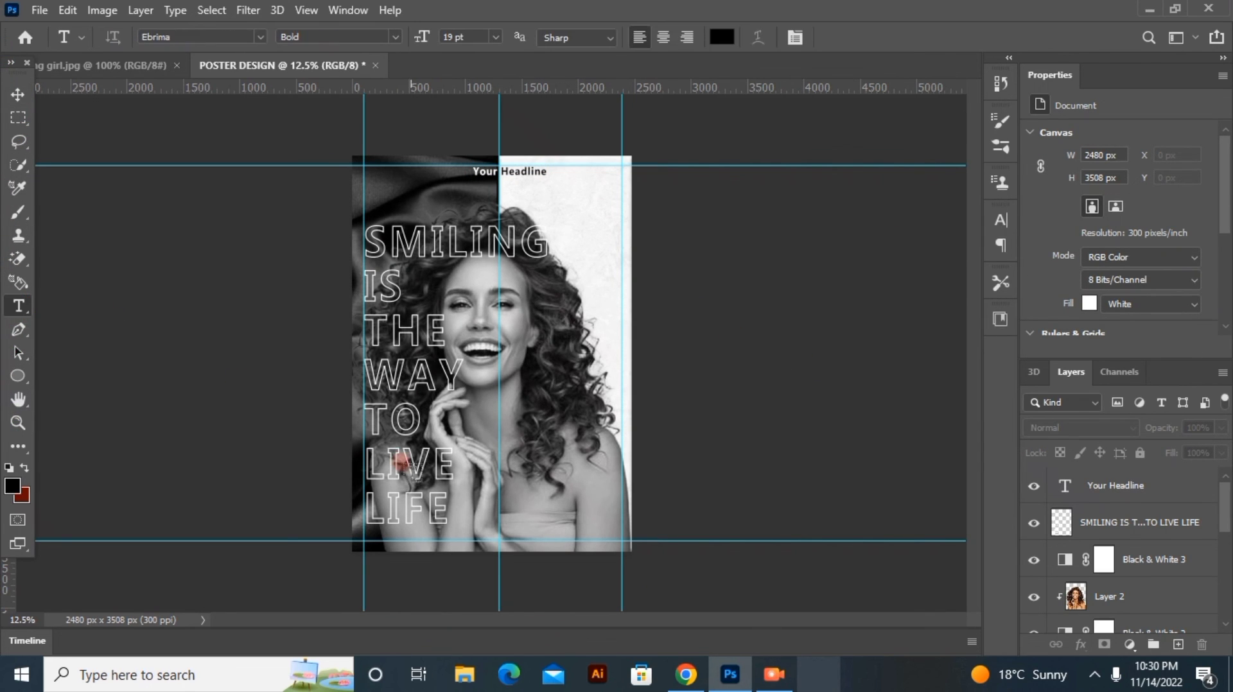
{"action": "left_click", "coordinate": [469, 527]}
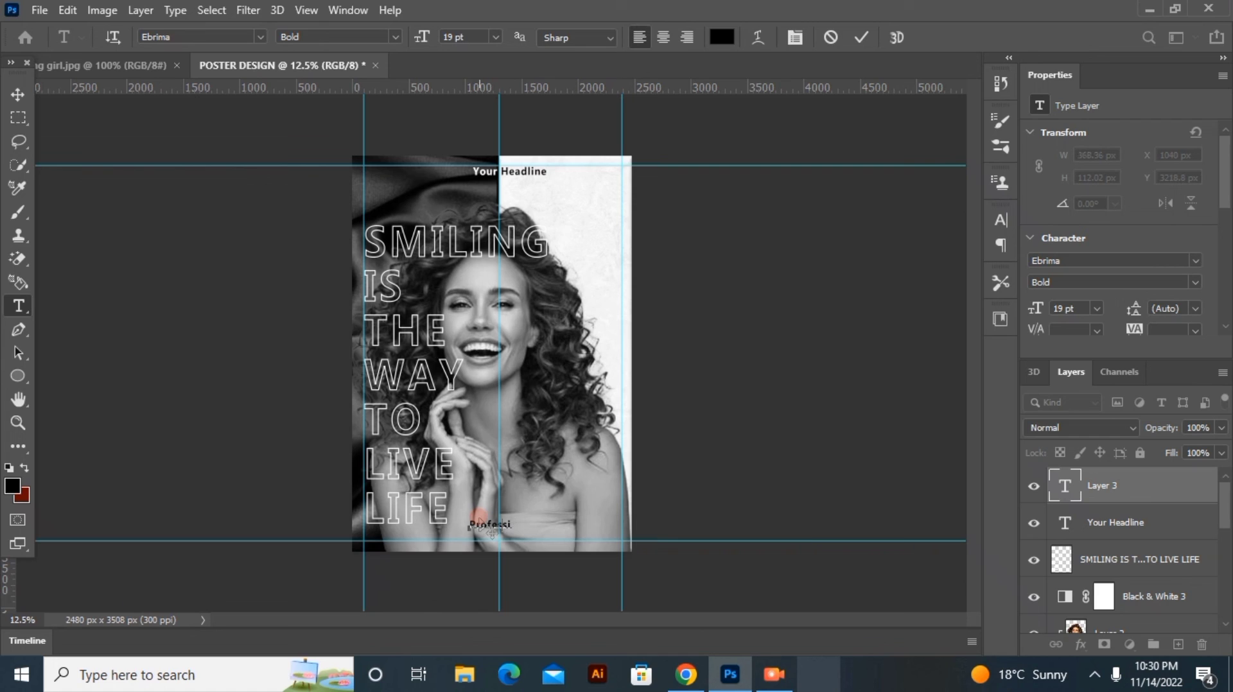
{"action": "left_click", "coordinate": [860, 36]}
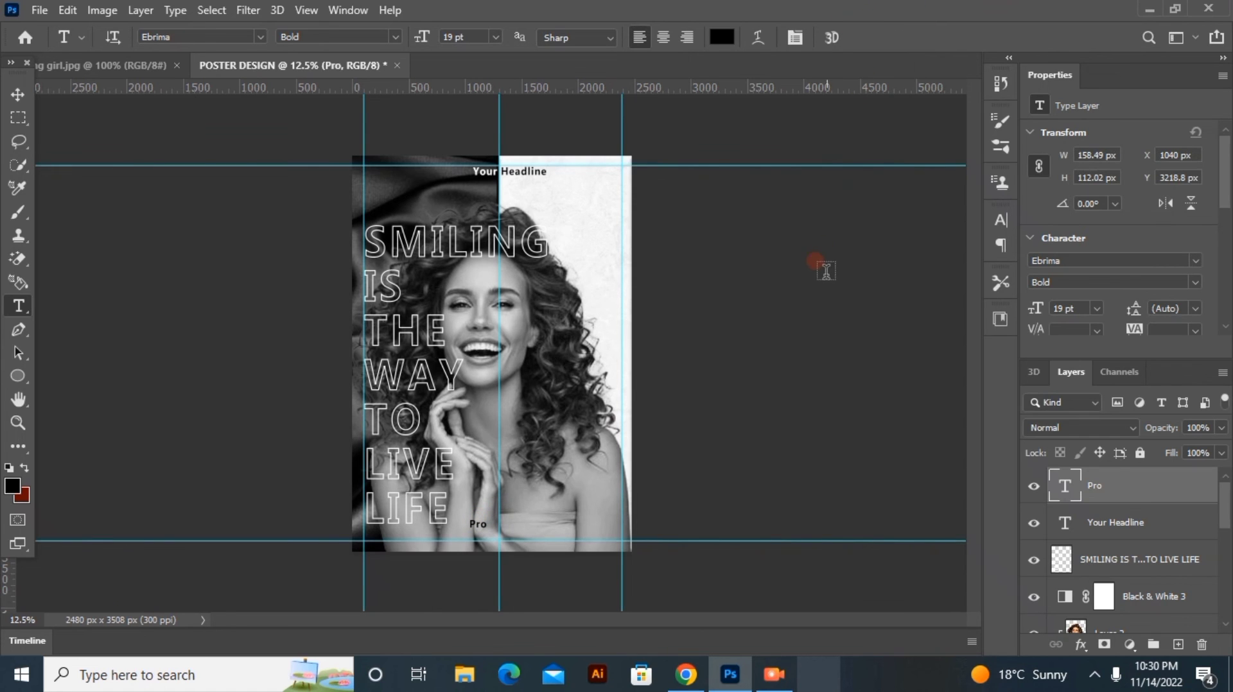
{"action": "left_click", "coordinate": [18, 95]}
{"action": "left_click", "coordinate": [248, 232]}
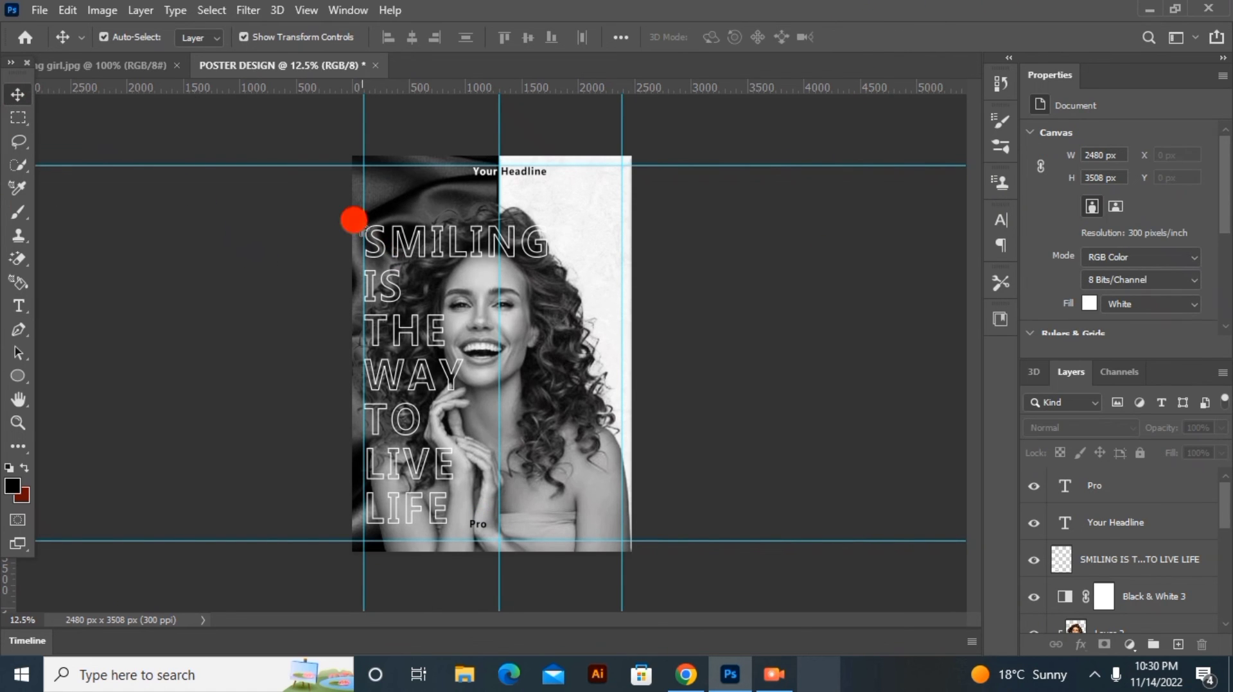
Step: Remove all the vertical and horizontal guides from the poster
{"action": "left_click_drag", "start_coordinate": [353, 221], "coordinate": [320, 145]}
{"action": "left_click_drag", "start_coordinate": [407, 169], "coordinate": [472, 80]}
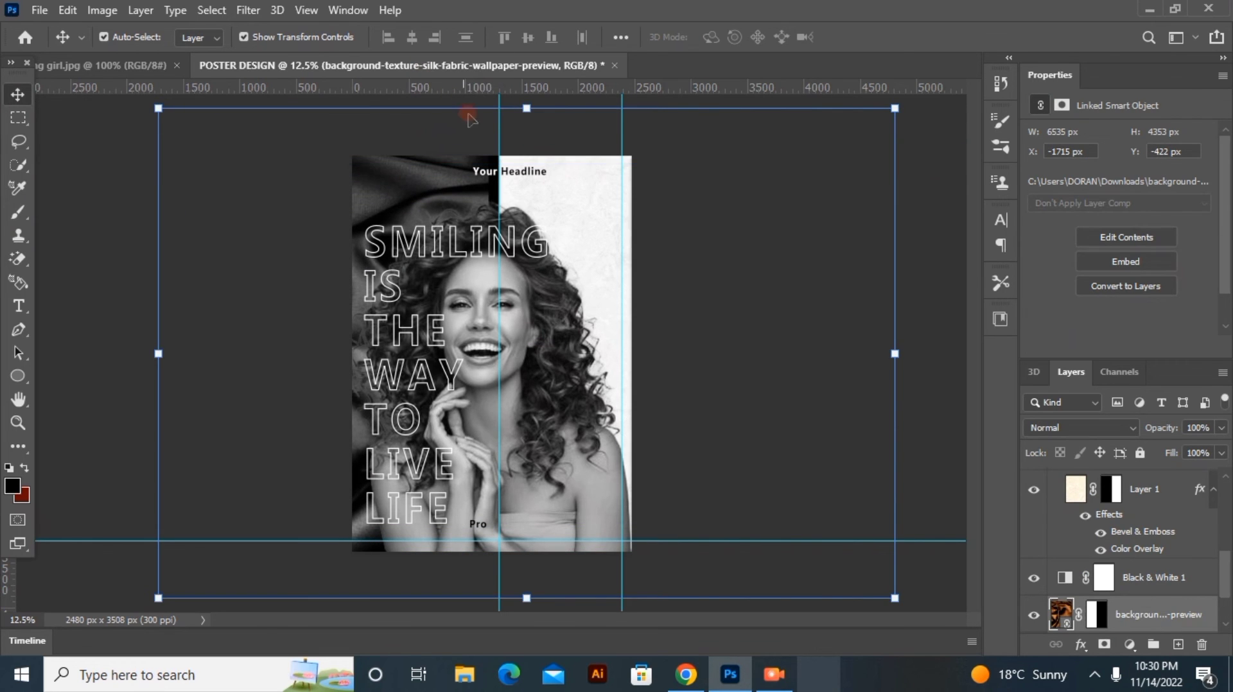
{"action": "left_click_drag", "start_coordinate": [499, 137], "coordinate": [15, 219]}
{"action": "left_click", "coordinate": [98, 224]}
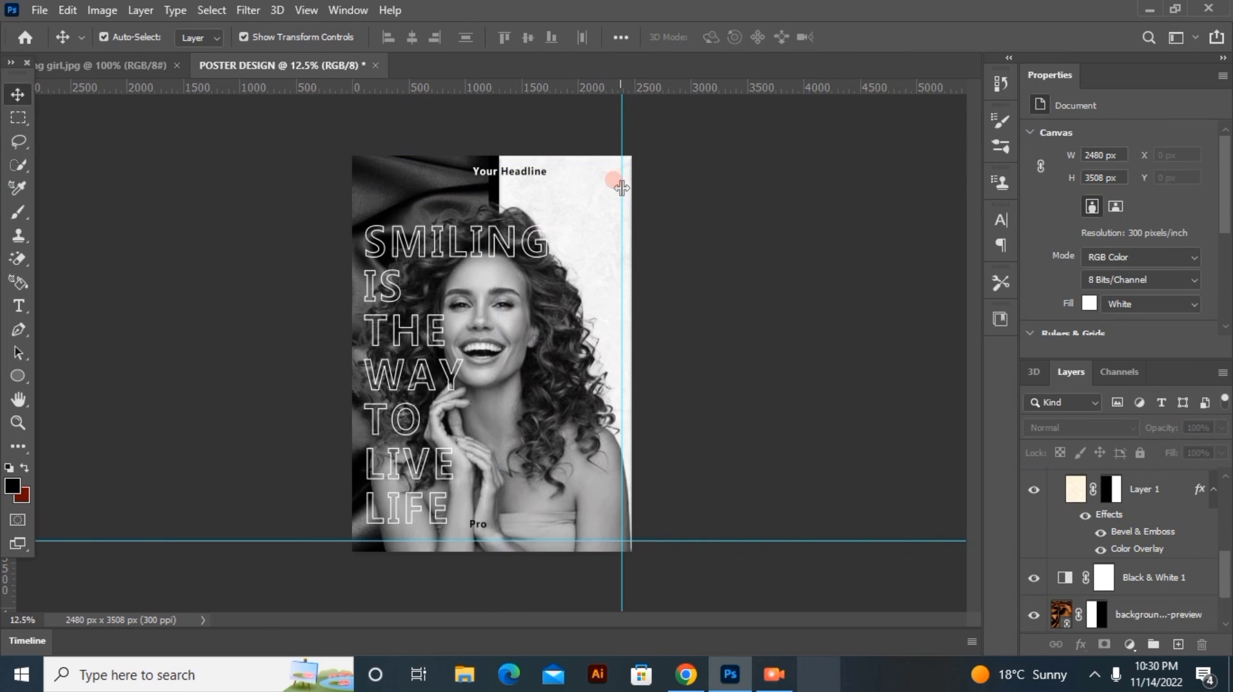
{"action": "left_click_drag", "start_coordinate": [622, 192], "coordinate": [4, 192]}
{"action": "left_click", "coordinate": [280, 559]}
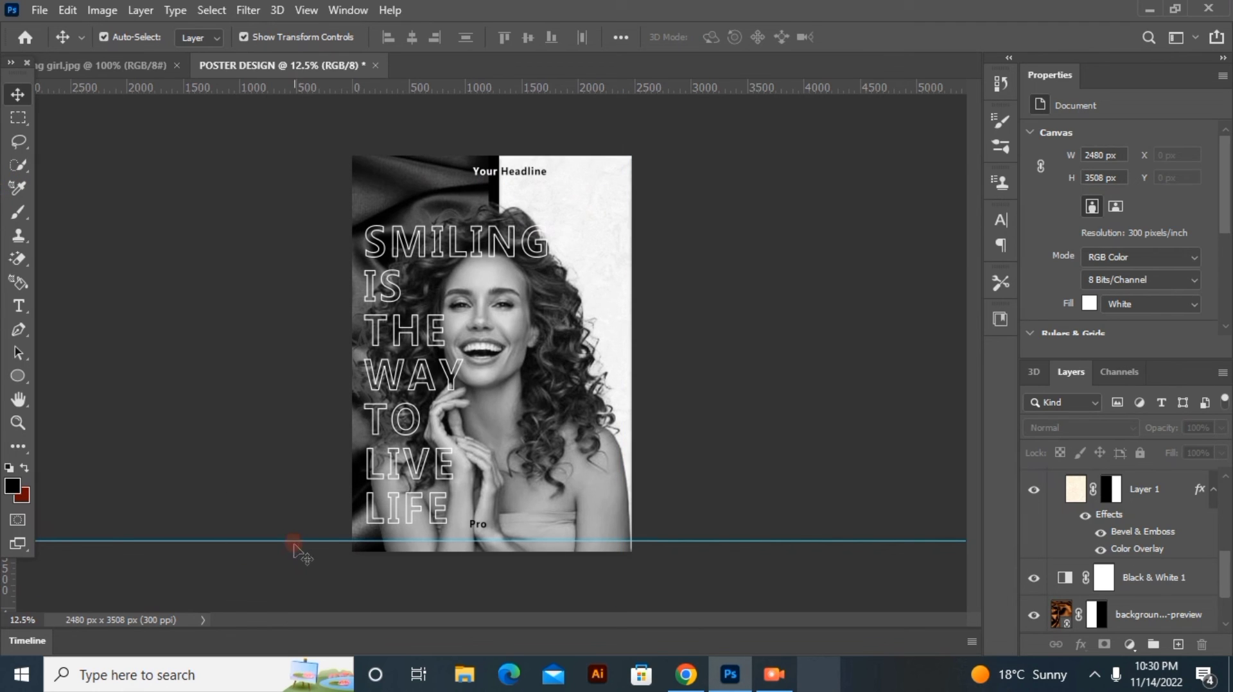
{"action": "left_click_drag", "start_coordinate": [313, 540], "coordinate": [307, 55]}
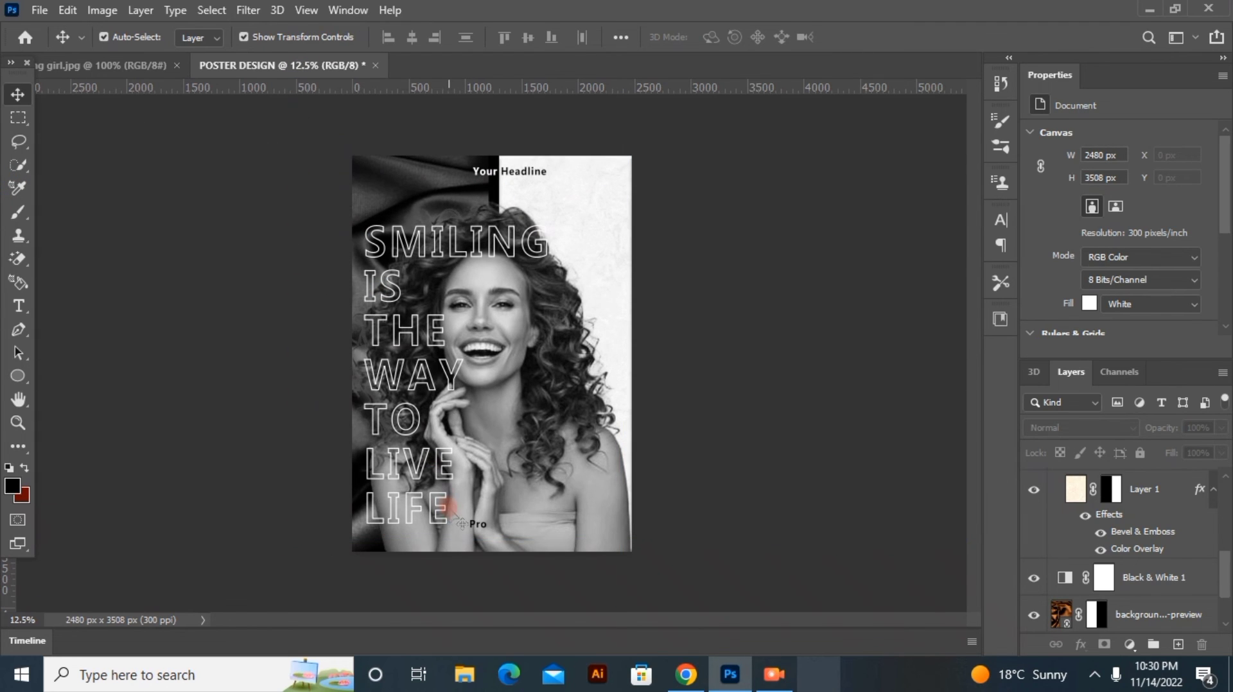
Step: Delete the "Pro" text near the poster's lower edge
{"action": "left_click", "coordinate": [479, 524]}
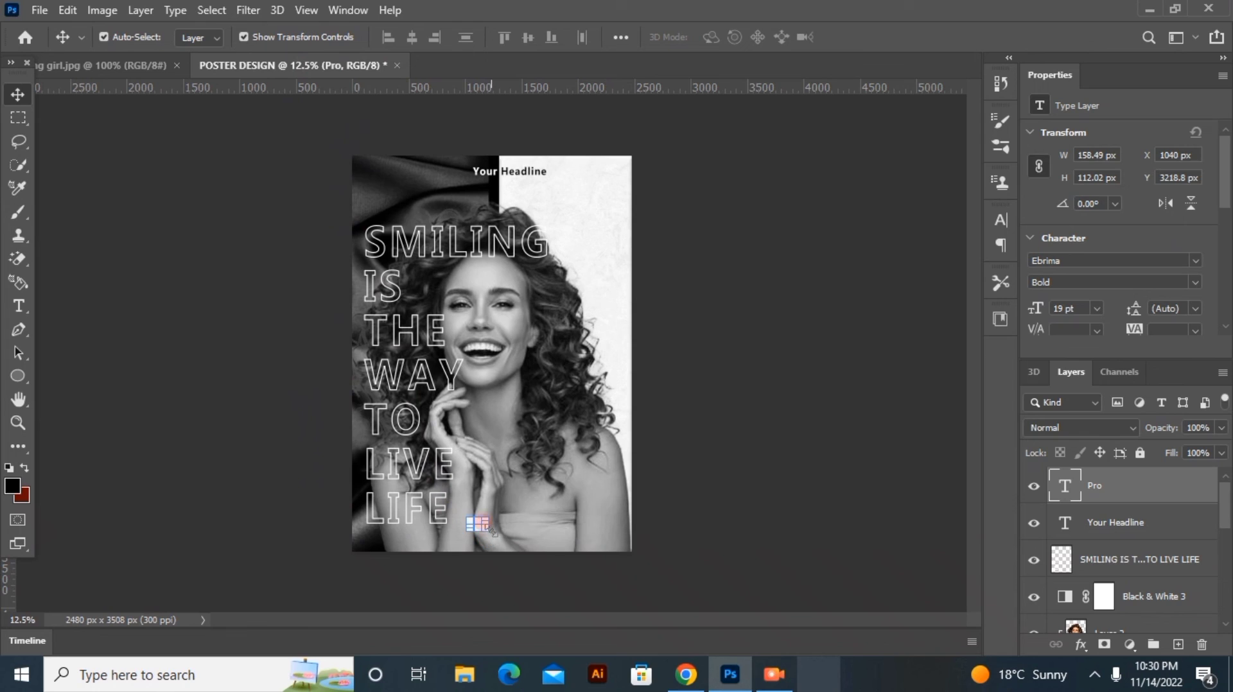
{"action": "key", "text": "Delete"}
{"action": "left_click", "coordinate": [173, 321]}
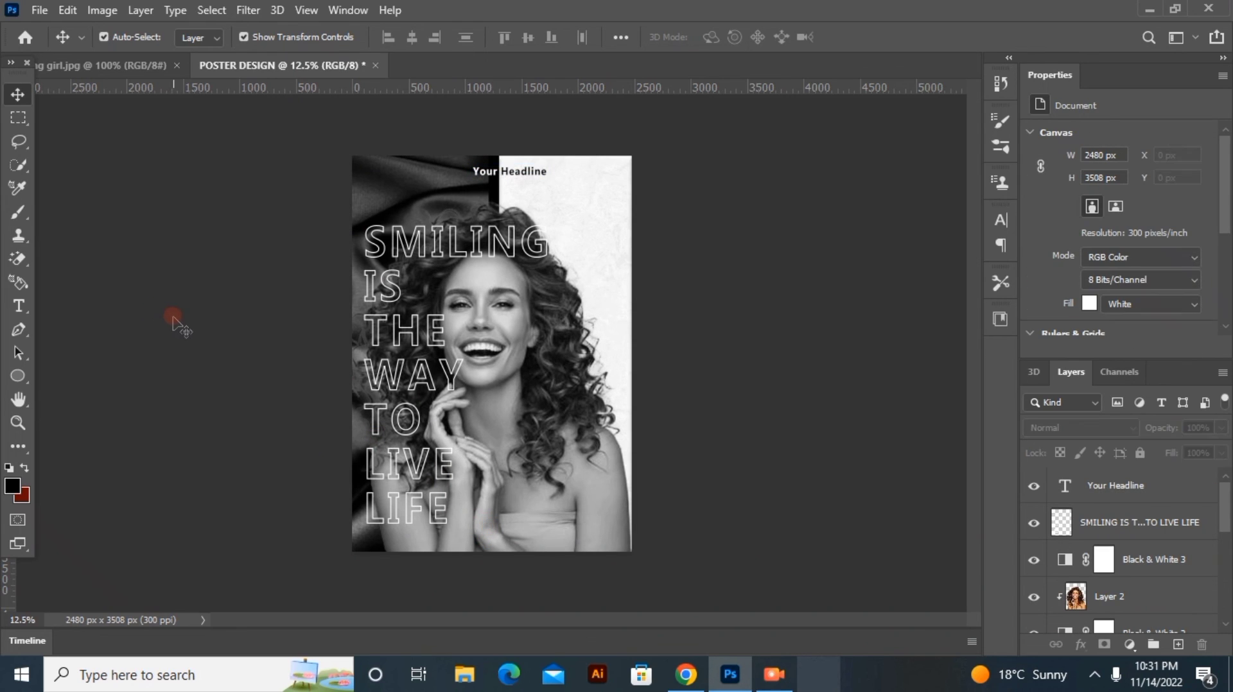